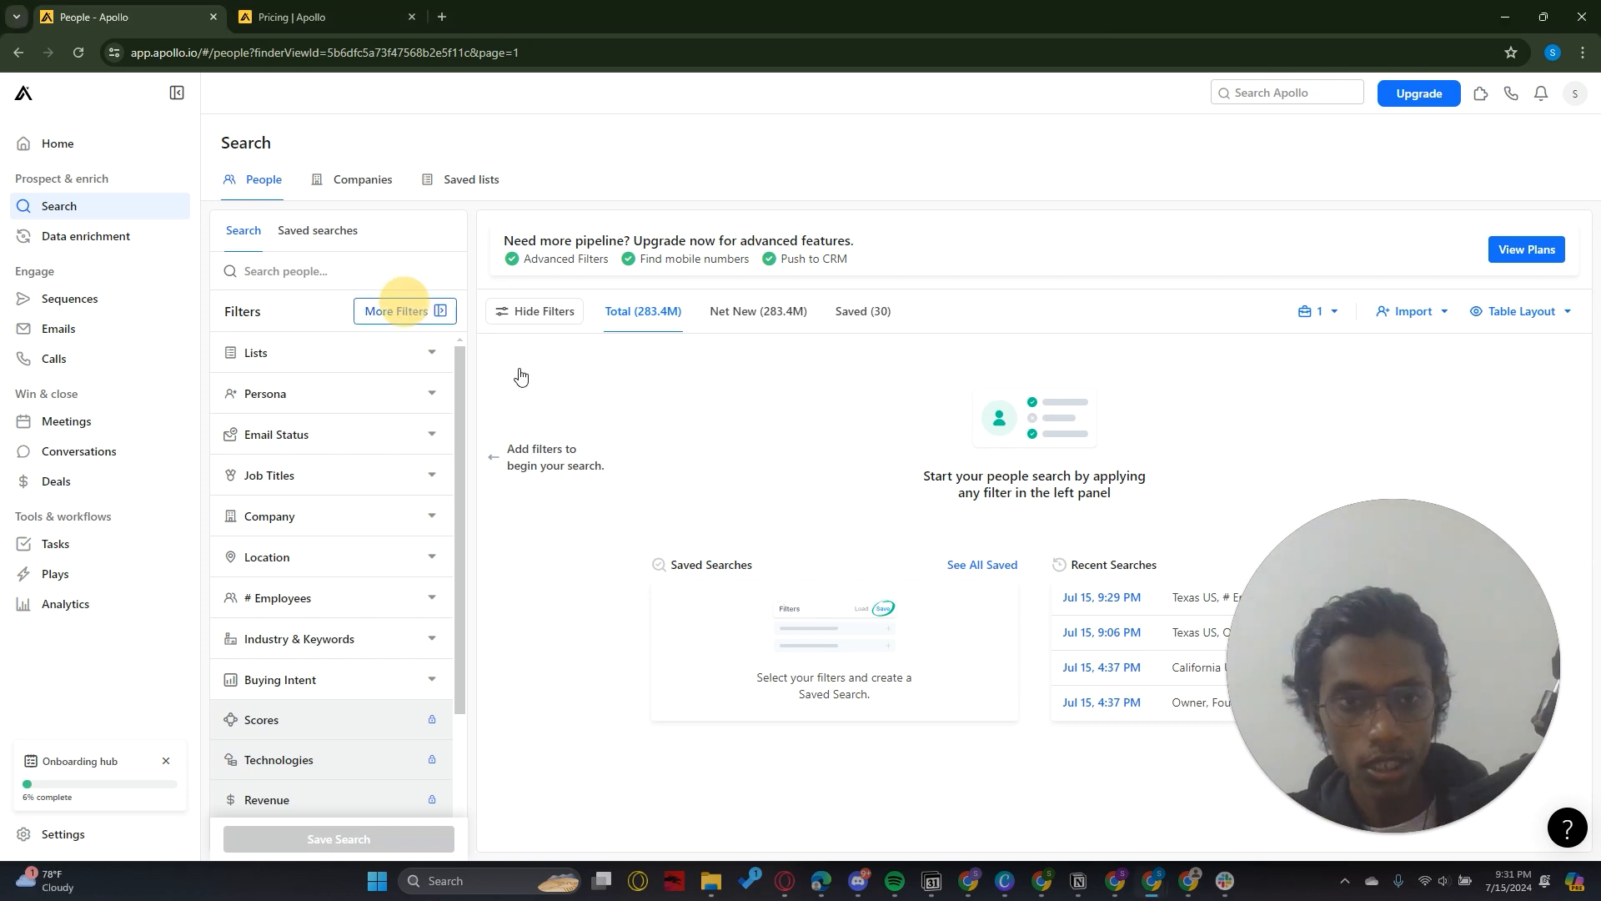
Examine the full set of additional people-search filters, from person and company info to engagement activity and created source
{"action": "left_click", "coordinate": [427, 310]}
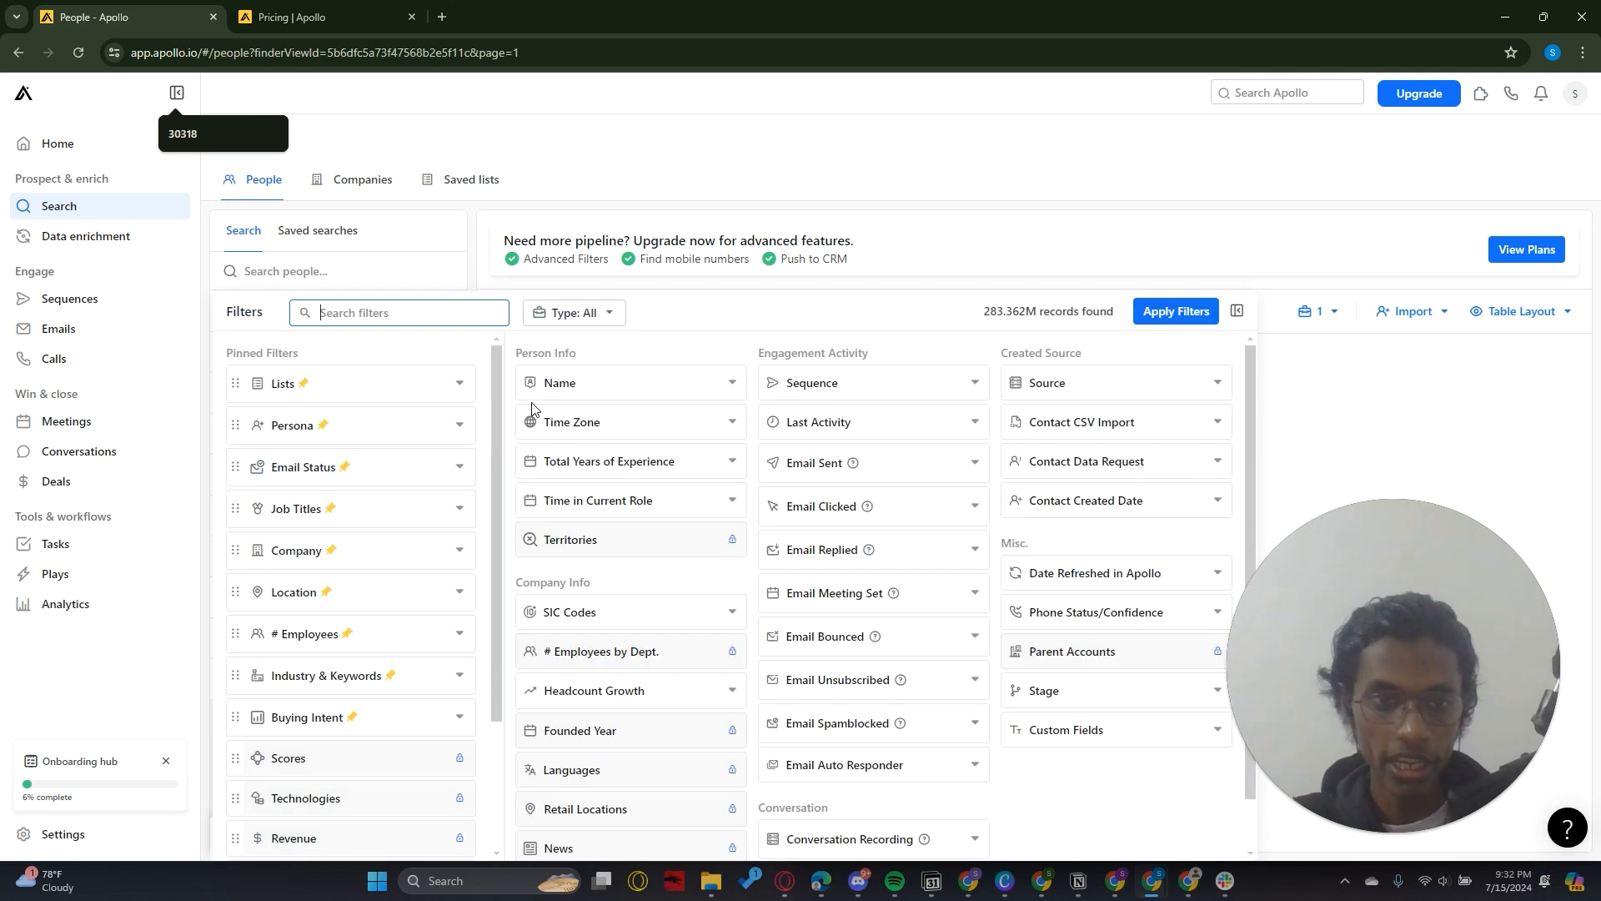
{"action": "mouse_move", "coordinate": [498, 402]}
{"action": "left_mouse_down"}
{"action": "mouse_move", "coordinate": [484, 532]}
{"action": "mouse_move", "coordinate": [520, 382]}
{"action": "left_mouse_up"}
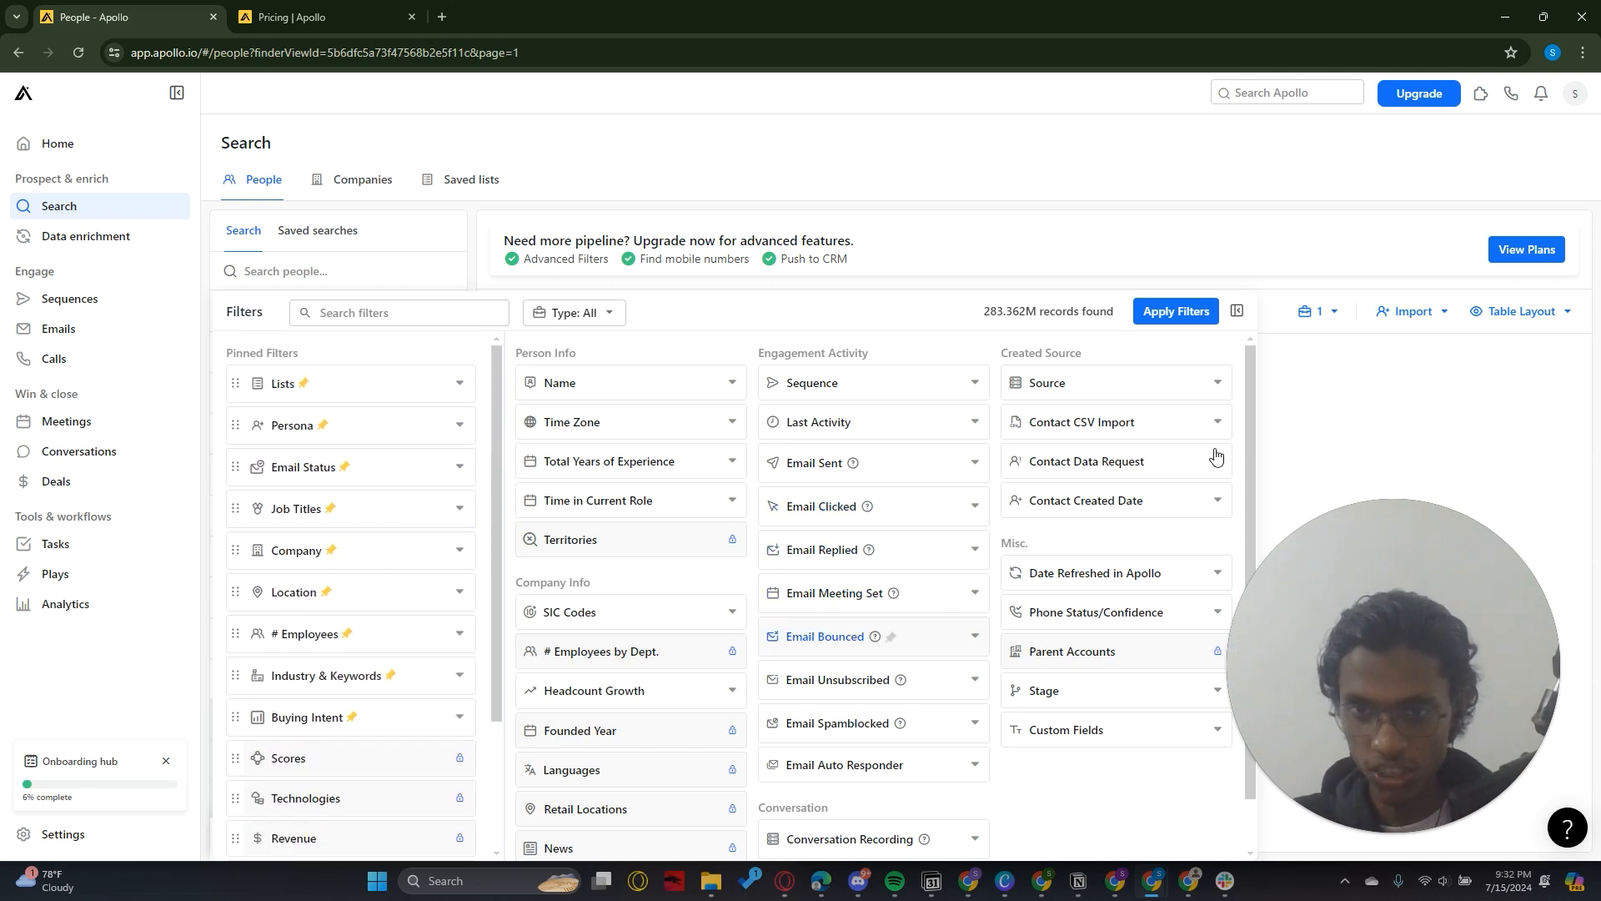
{"action": "left_click_drag", "start_coordinate": [1248, 411], "coordinate": [1245, 479]}
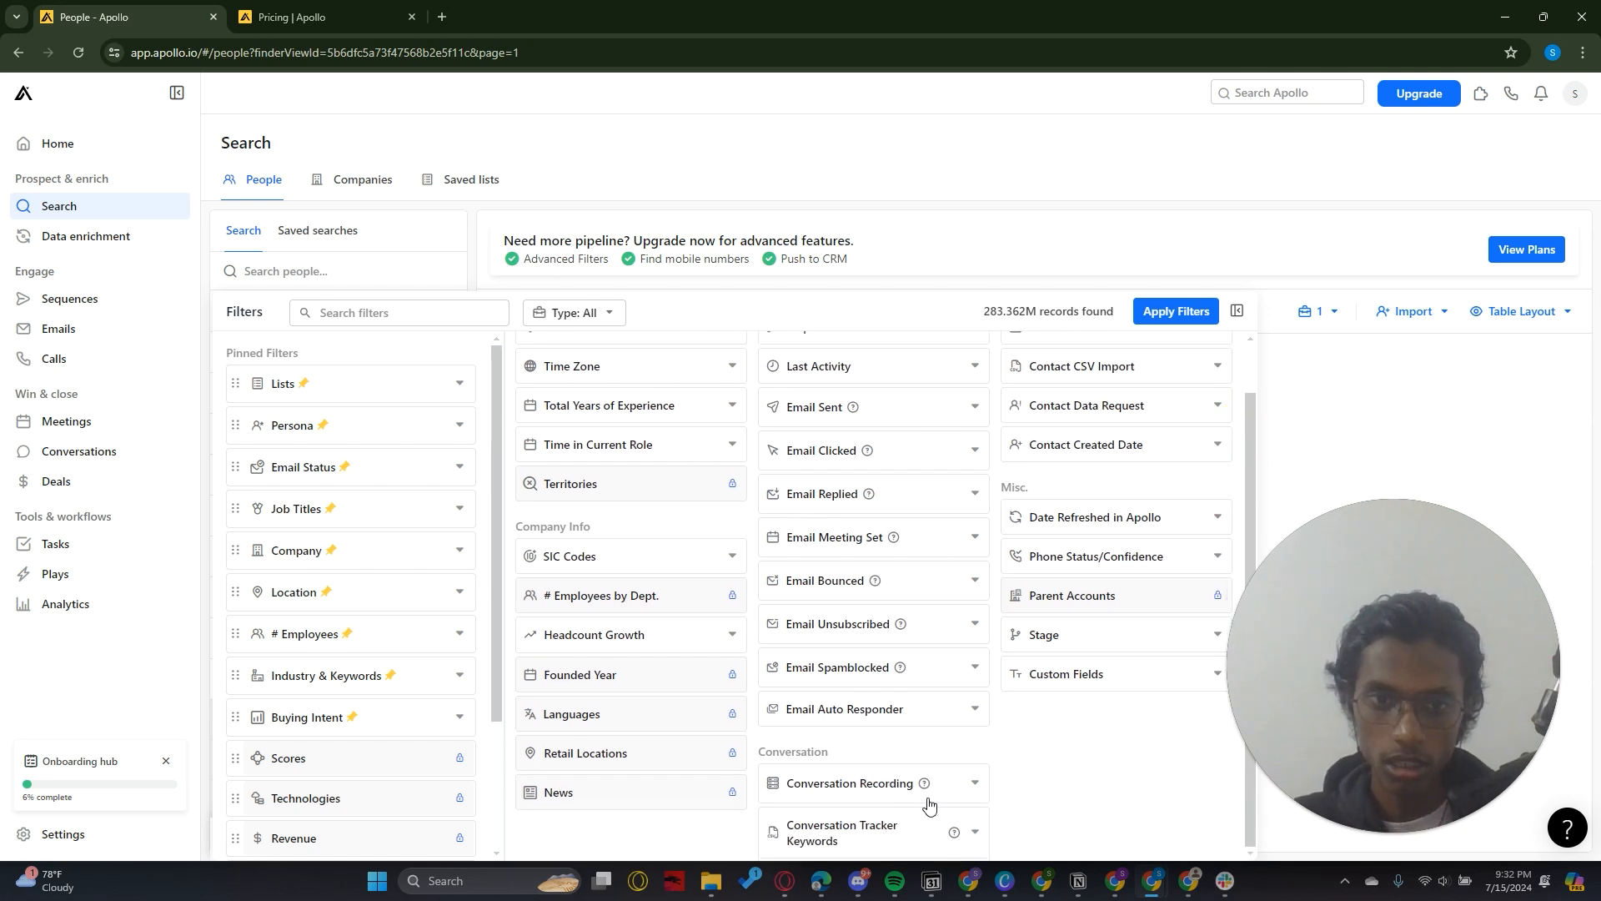
{"action": "left_click_drag", "start_coordinate": [1250, 460], "coordinate": [1259, 399]}
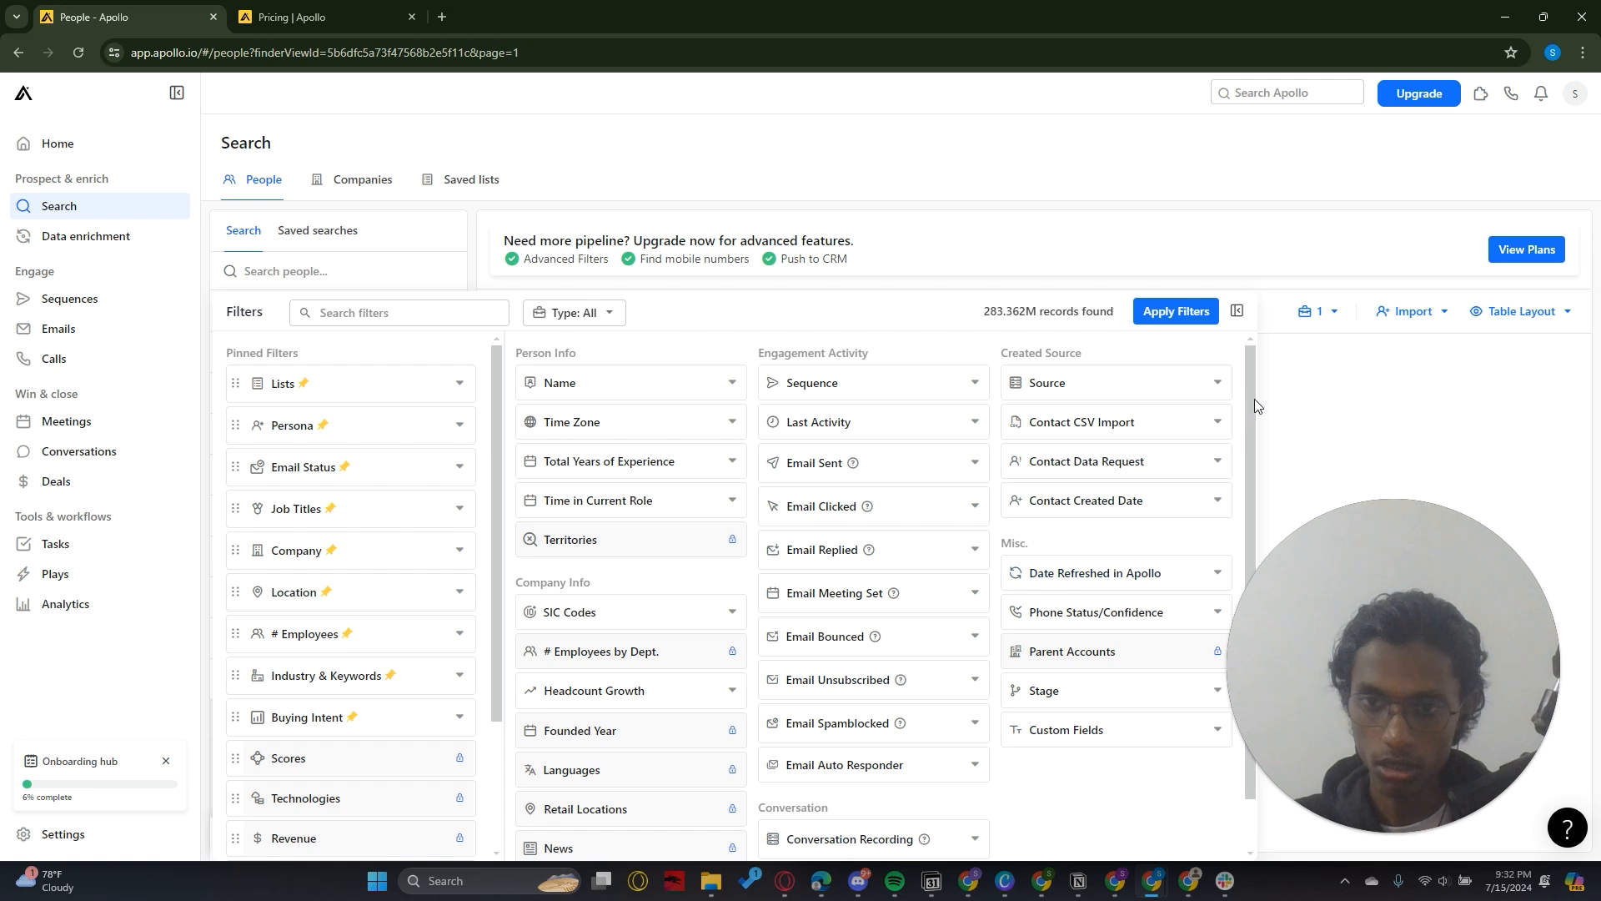
{"action": "mouse_move", "coordinate": [1250, 409]}
{"action": "left_mouse_down"}
{"action": "mouse_move", "coordinate": [1269, 470]}
{"action": "mouse_move", "coordinate": [1269, 377]}
{"action": "mouse_move", "coordinate": [1266, 424]}
{"action": "left_mouse_up"}
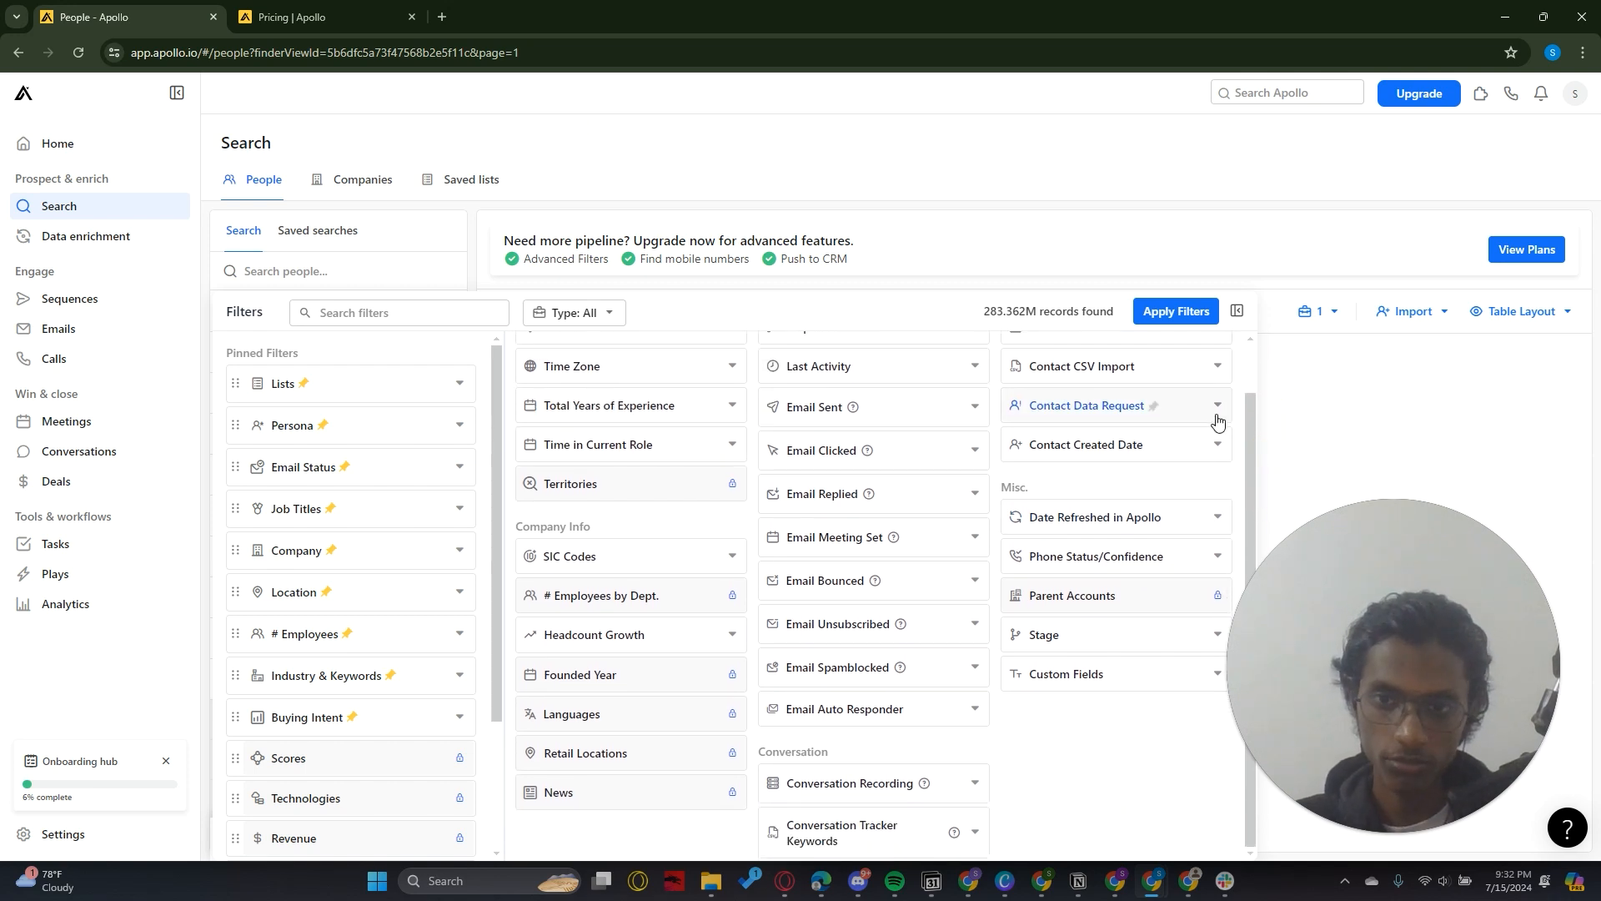
{"action": "left_click_drag", "start_coordinate": [1253, 417], "coordinate": [1258, 382]}
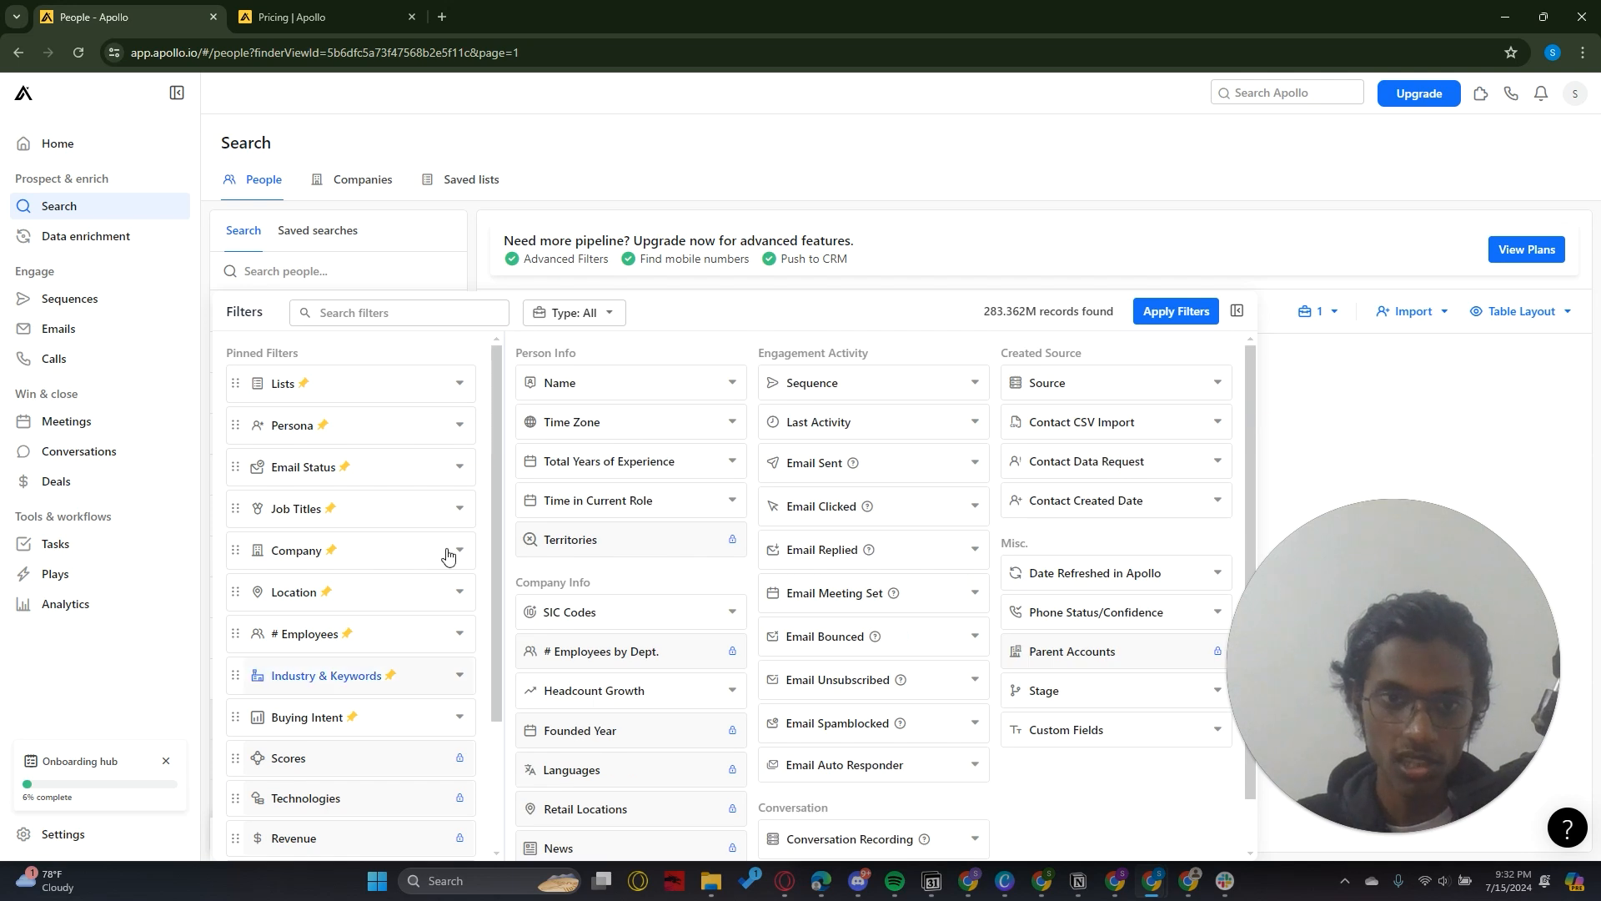
{"action": "mouse_move", "coordinate": [1249, 396]}
{"action": "left_mouse_down"}
{"action": "mouse_move", "coordinate": [1244, 449]}
{"action": "mouse_move", "coordinate": [1242, 392]}
{"action": "left_mouse_up"}
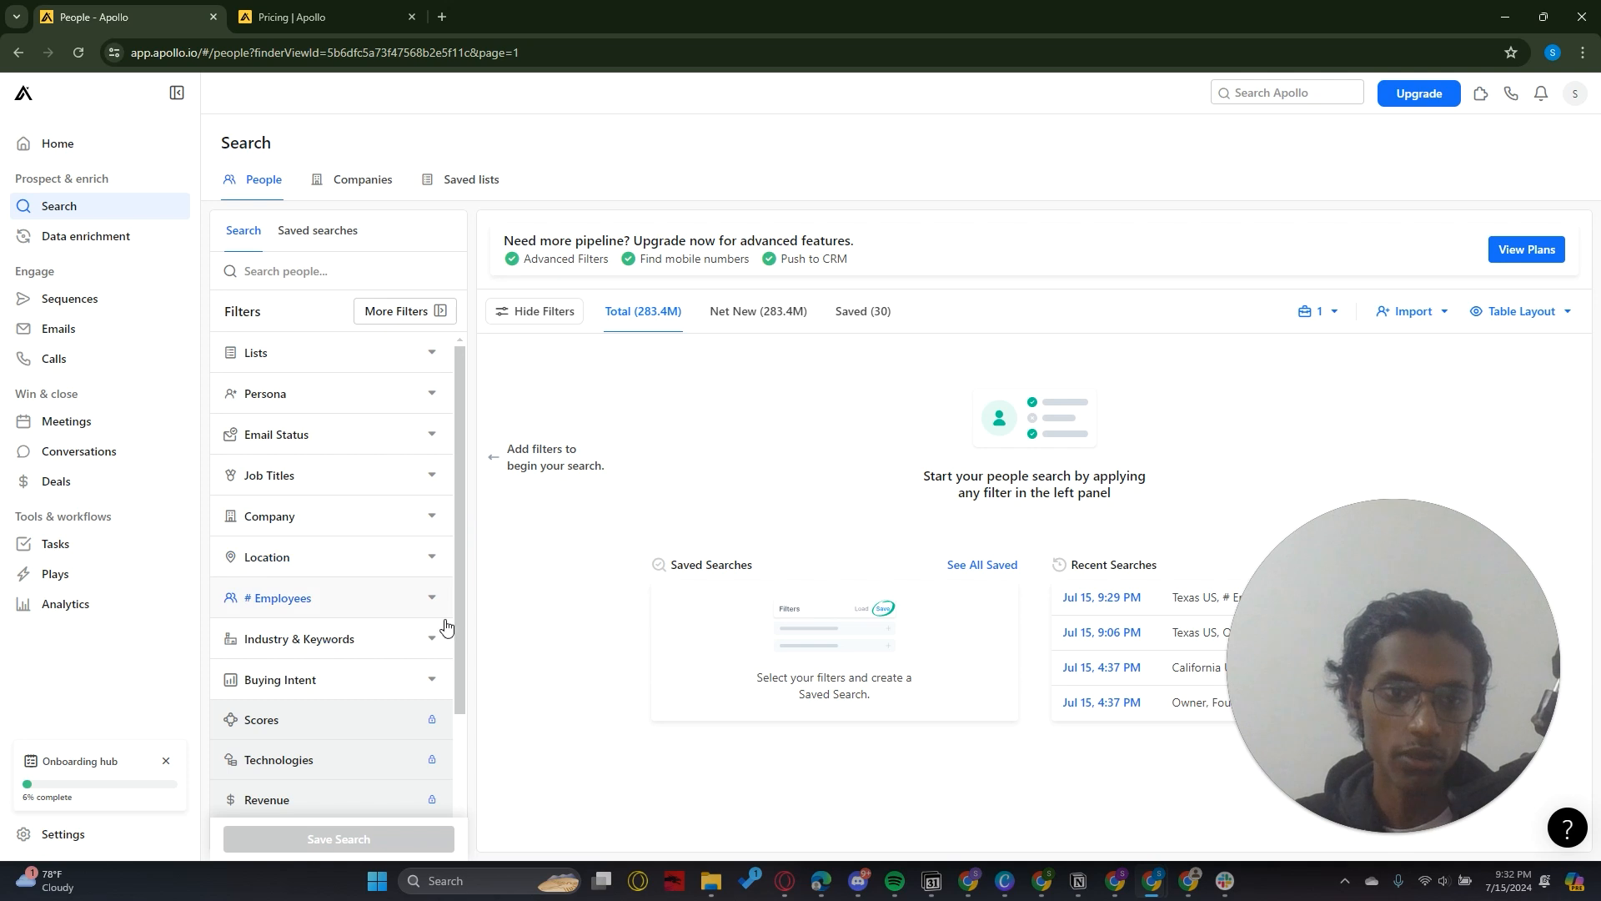
Look through the pinned people-search filters, from Lists down to Signals
{"action": "scroll", "coordinate": [466, 667], "scroll_direction": "down", "scroll_amount": 2}
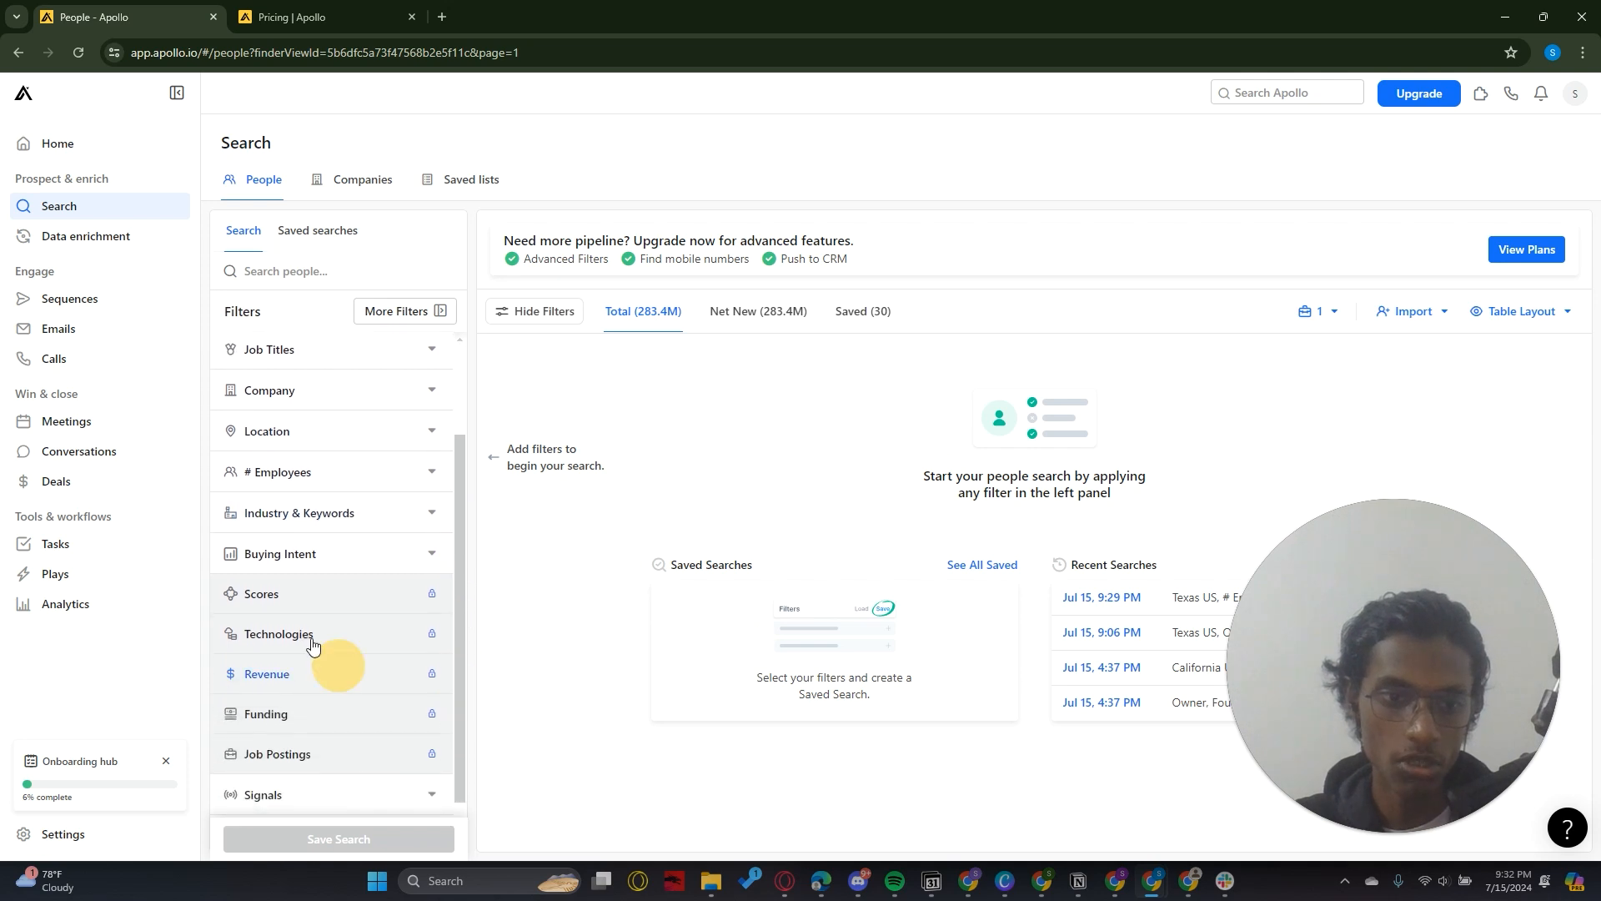
{"action": "mouse_move", "coordinate": [381, 637]}
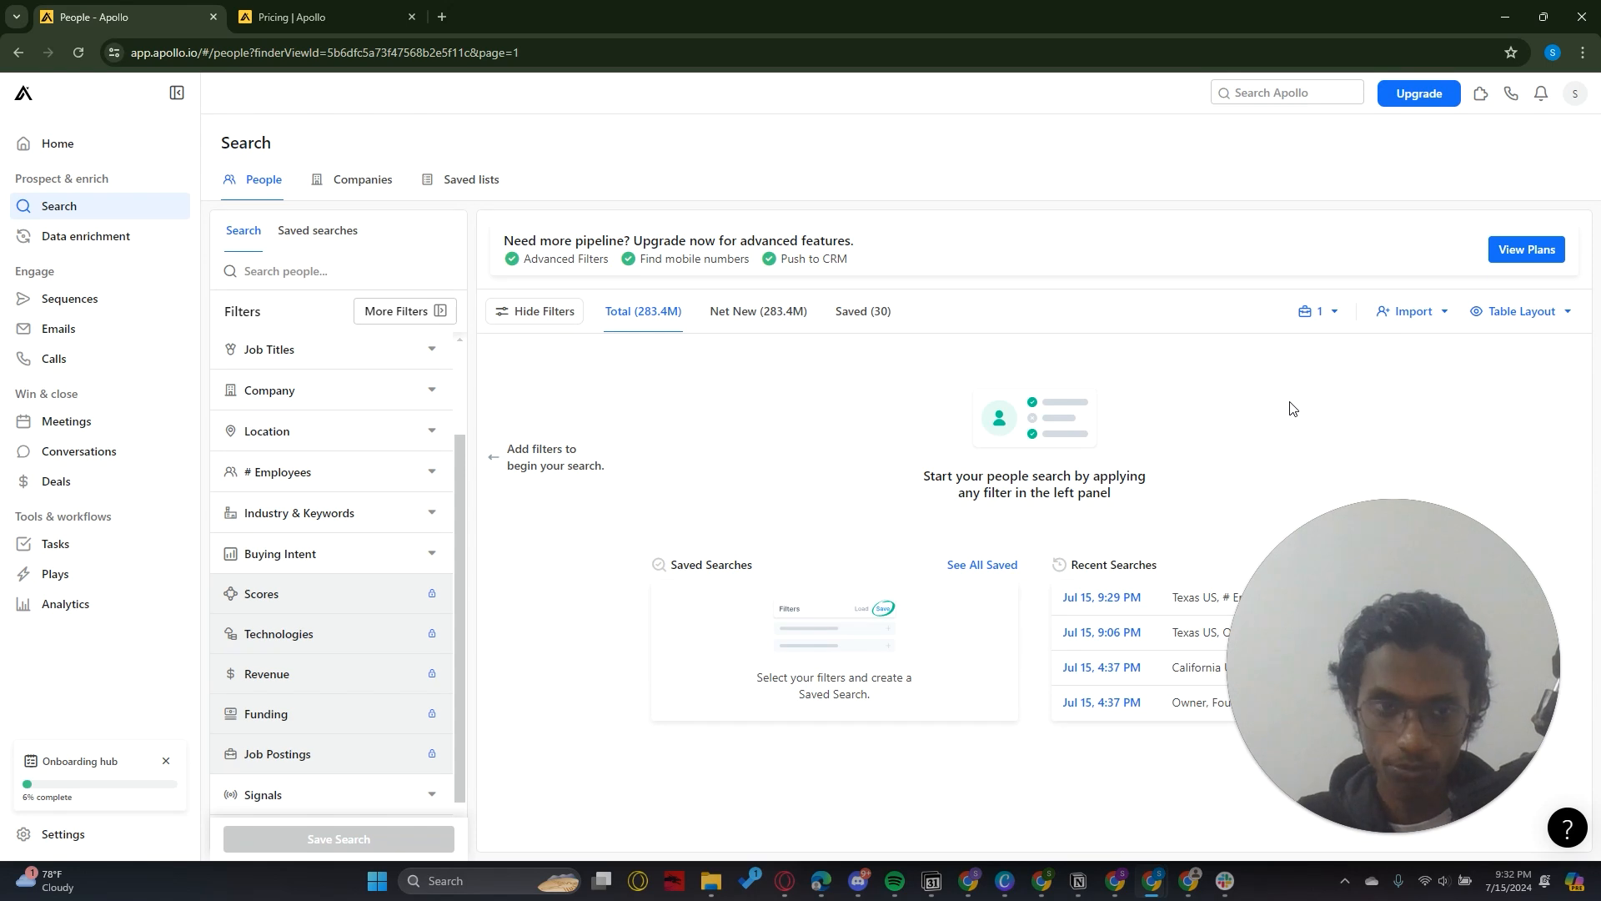
{"action": "left_click_drag", "start_coordinate": [464, 487], "coordinate": [464, 370]}
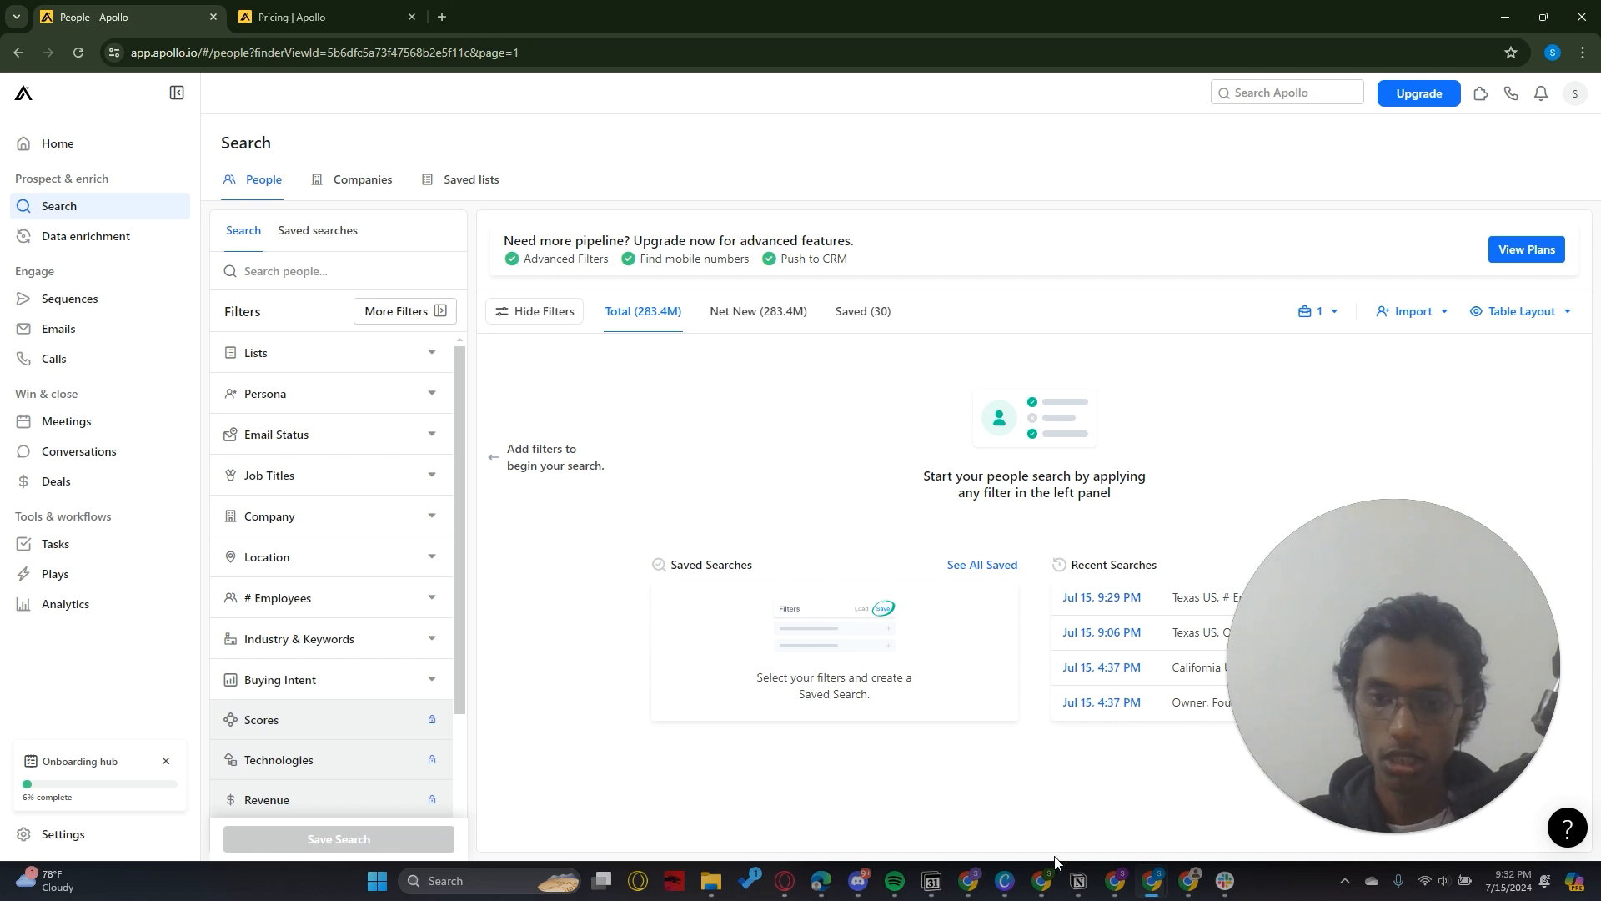
Switch to the List Building Guide in Google Docs and copy "VPs of Sales, Head of Growth, Owner, Founder and CEO" from the ICP line
{"action": "left_click", "coordinate": [972, 878]}
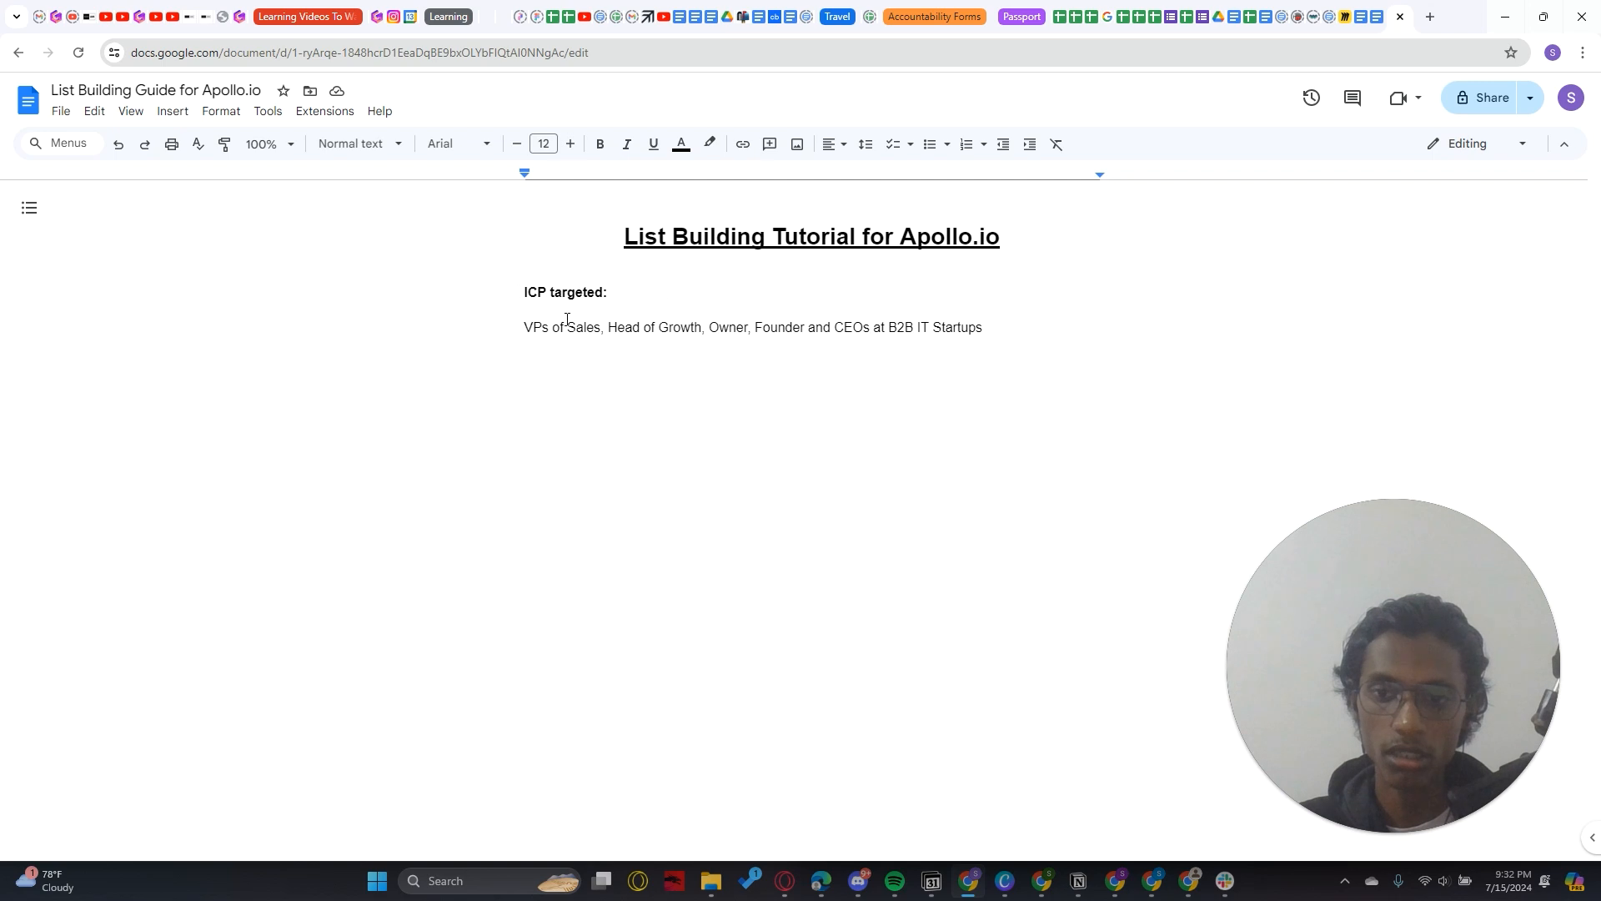
{"action": "left_click_drag", "start_coordinate": [525, 326], "coordinate": [921, 425]}
{"action": "left_click", "coordinate": [921, 425]}
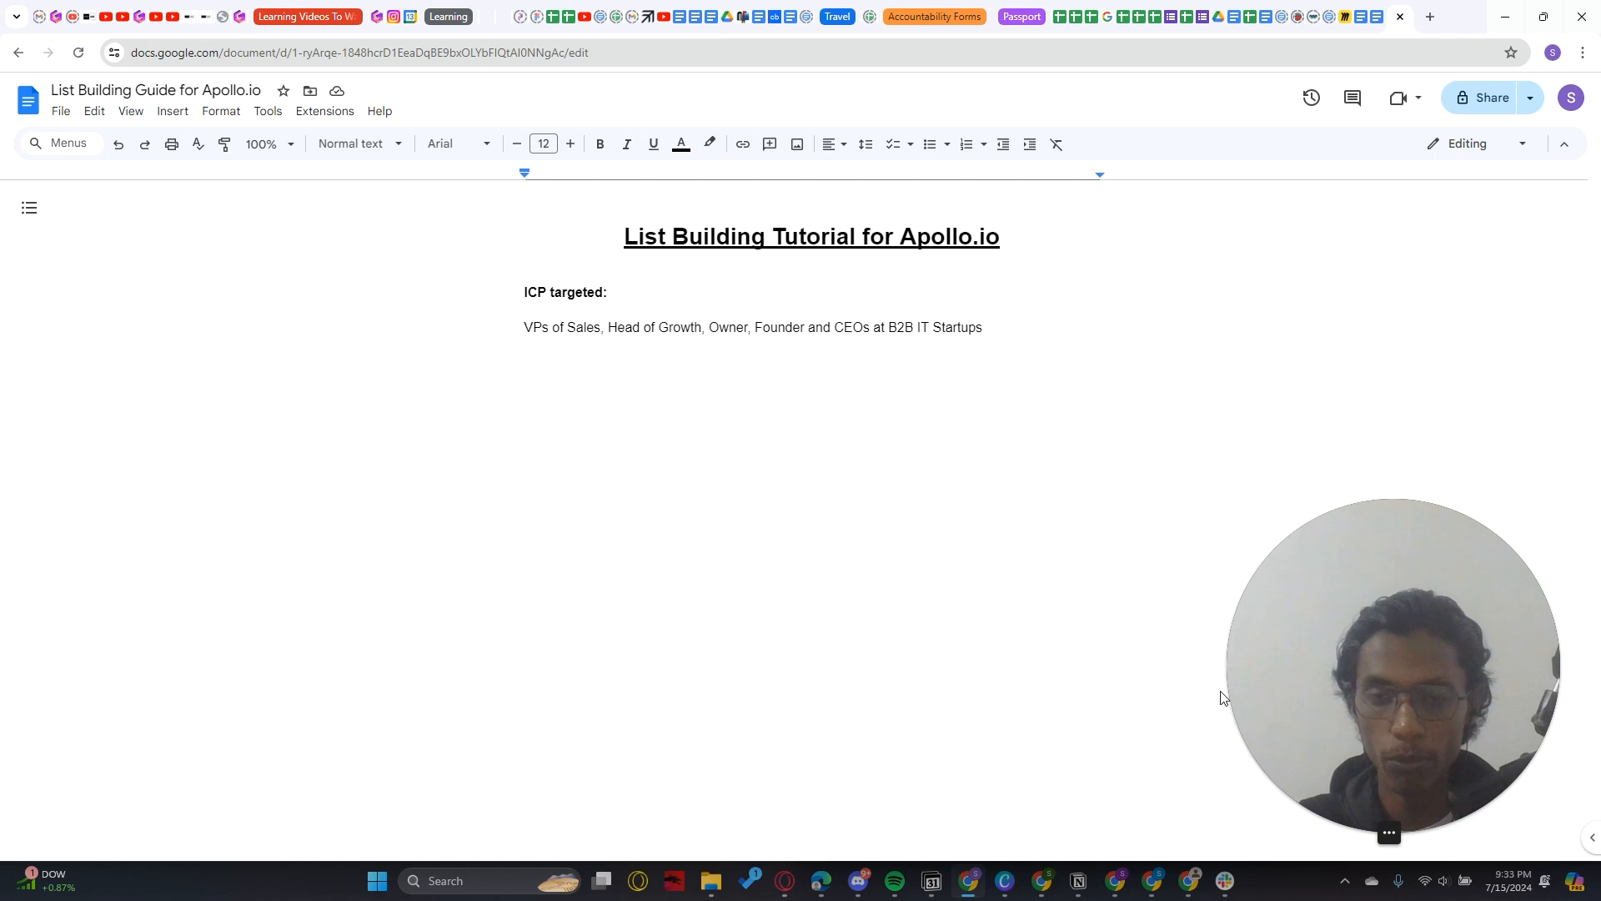
{"action": "mouse_move", "coordinate": [522, 330]}
{"action": "left_mouse_down"}
{"action": "mouse_move", "coordinate": [870, 329]}
{"action": "mouse_move", "coordinate": [508, 327]}
{"action": "left_mouse_up"}
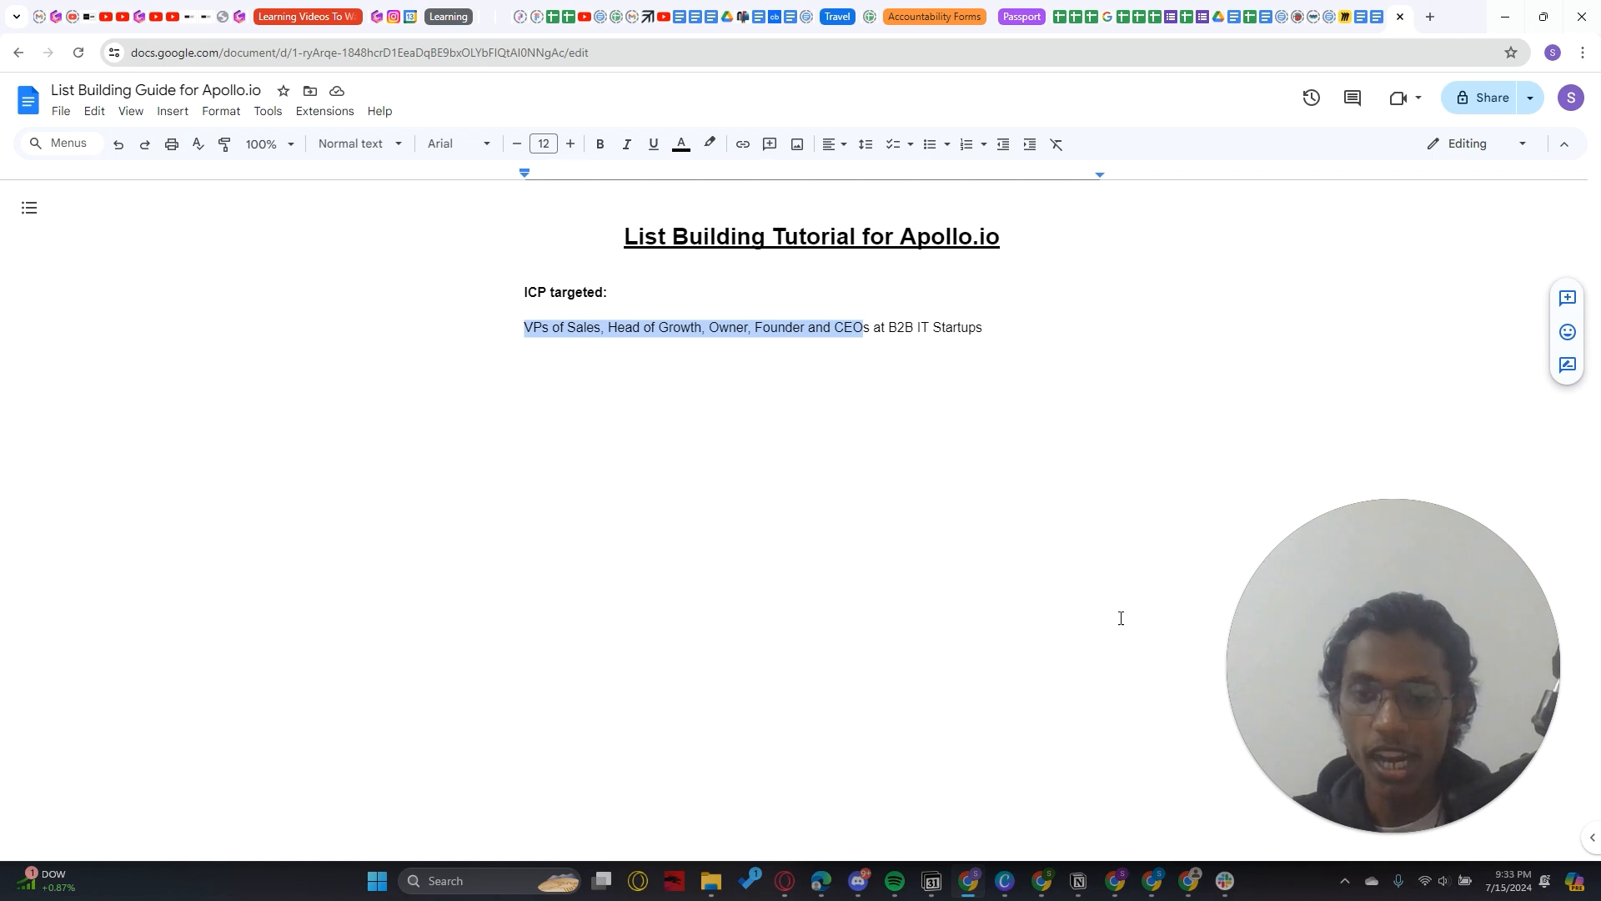
Return to Apollo's people search and add the copied titles VPs of Sales, Head of Growth, Owner, Founder and CEO to the Job Titles filter
{"action": "left_click", "coordinate": [1157, 890]}
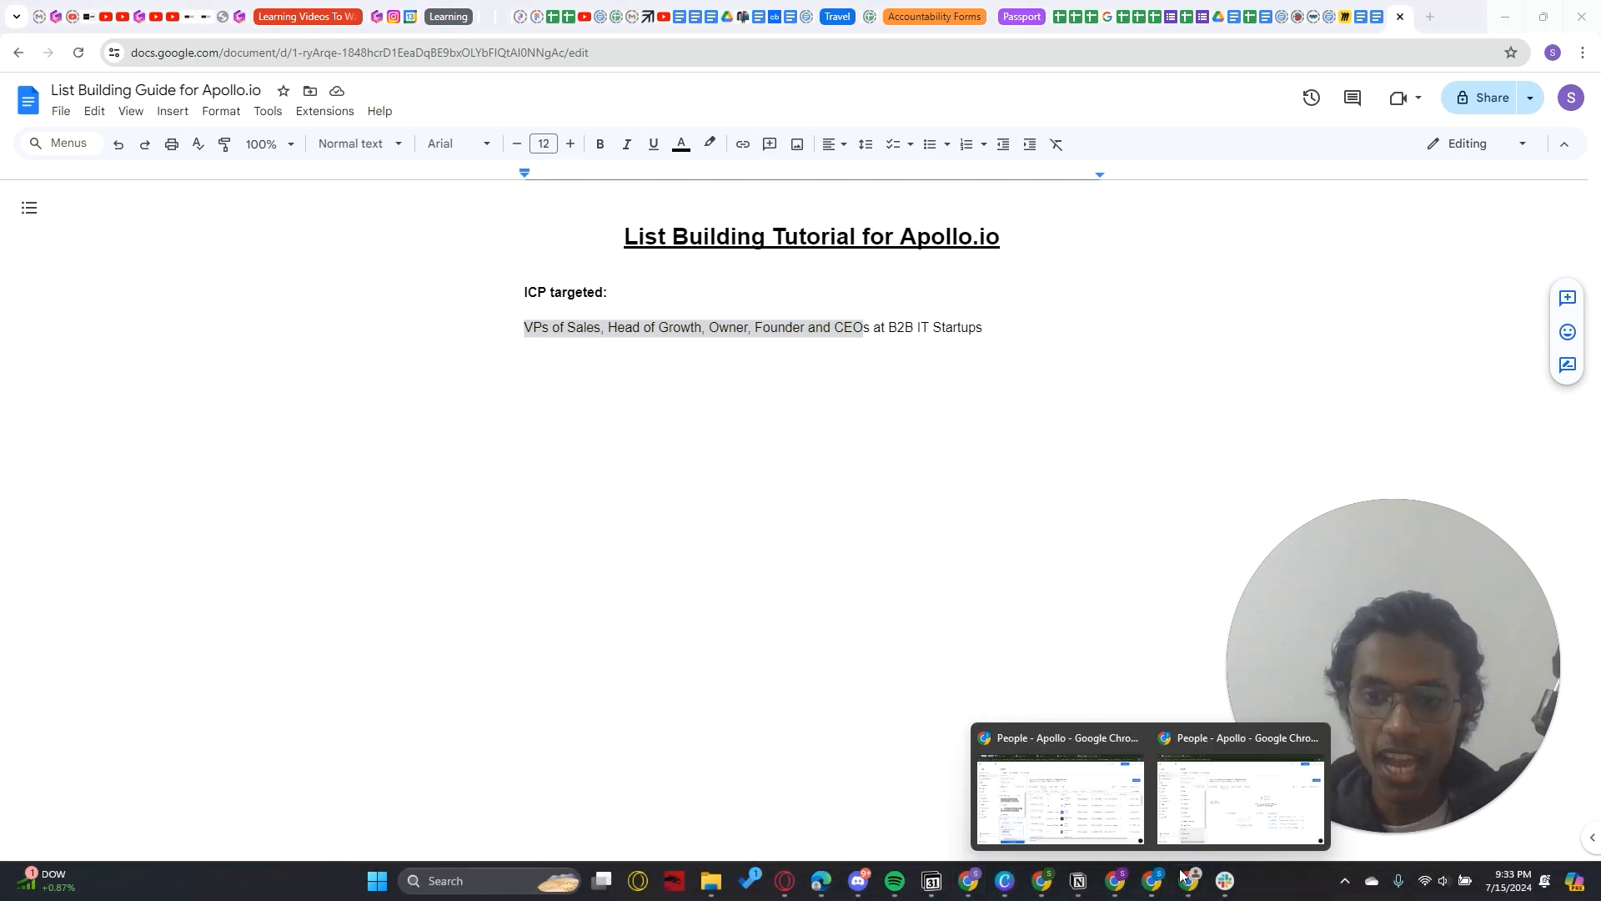
{"action": "left_click", "coordinate": [1233, 792]}
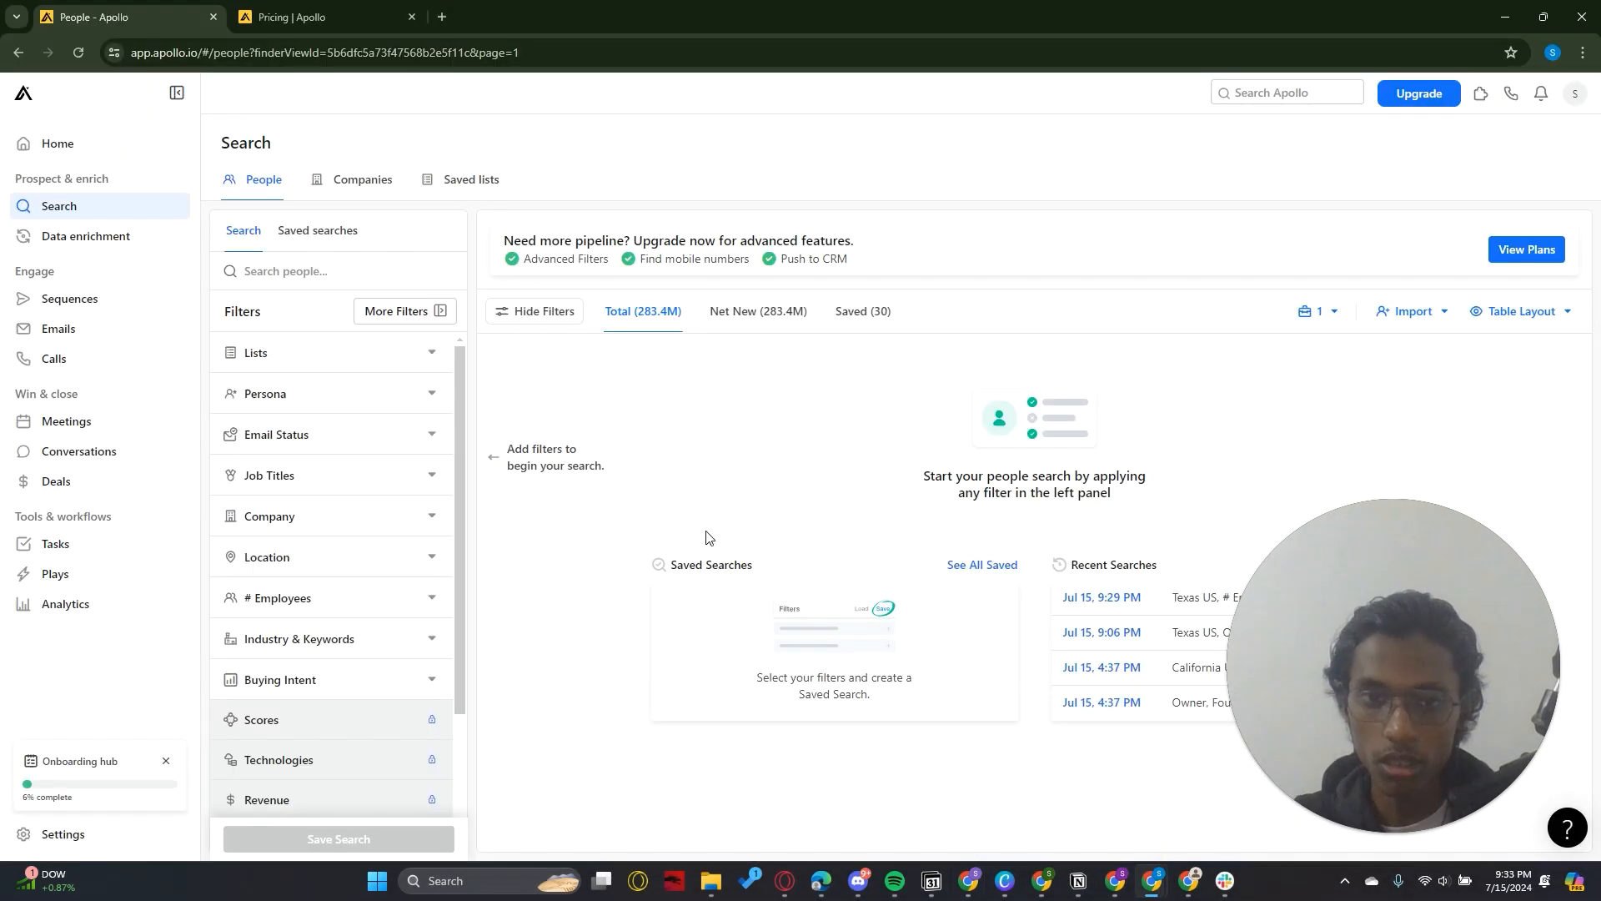
{"action": "left_click", "coordinate": [358, 488]}
{"action": "left_click", "coordinate": [374, 550]}
{"action": "key", "text": "ctrl+v"}
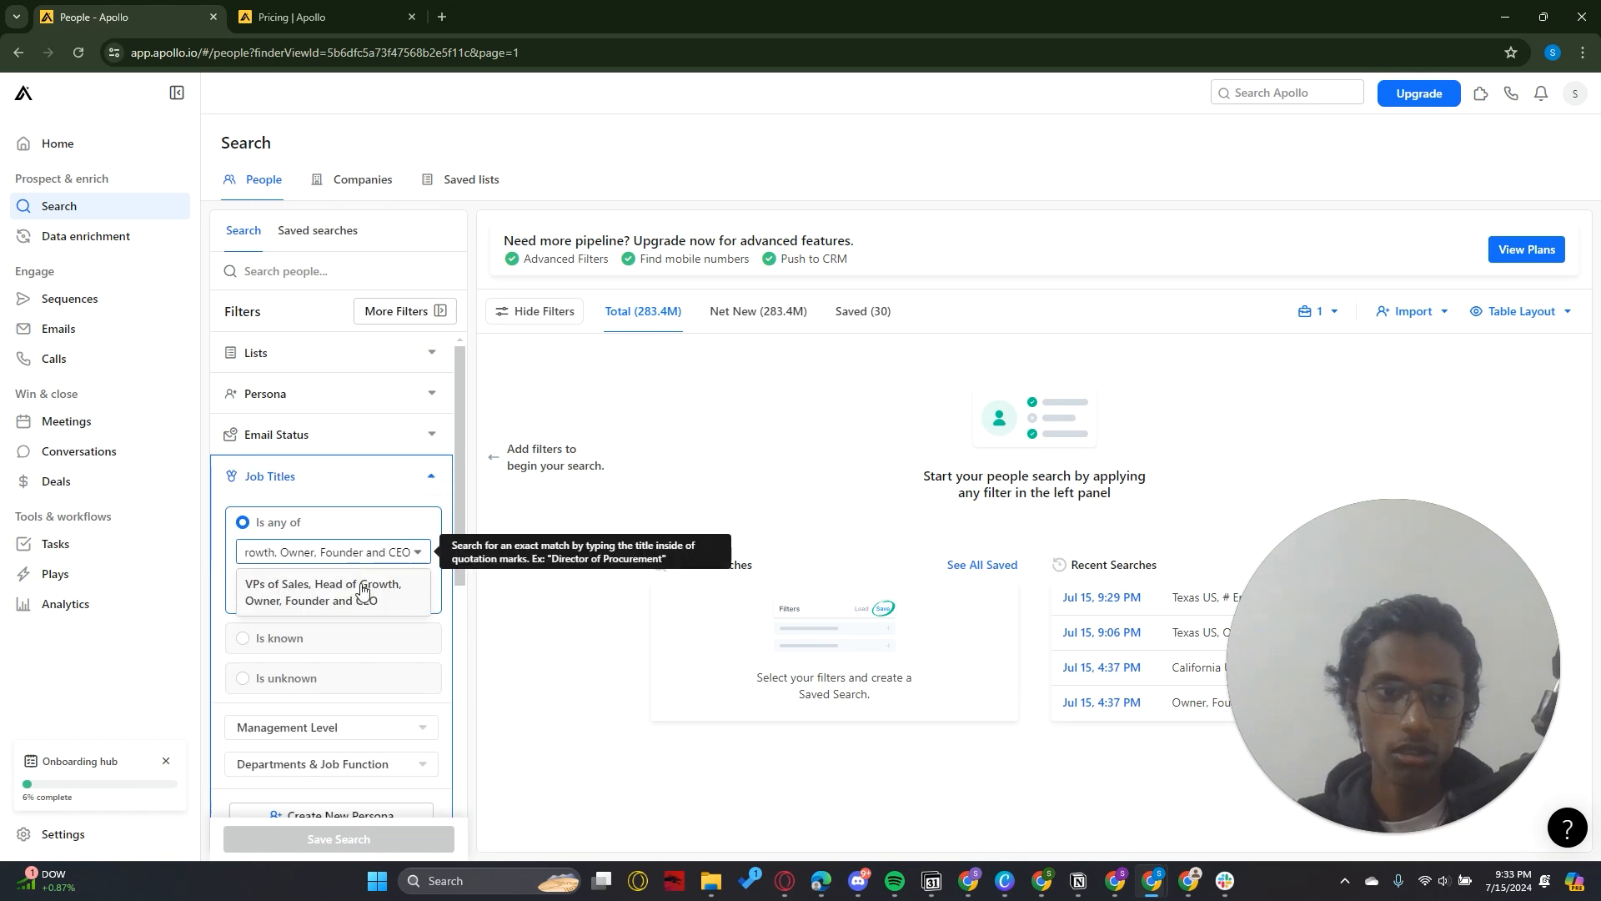
{"action": "left_click", "coordinate": [362, 590]}
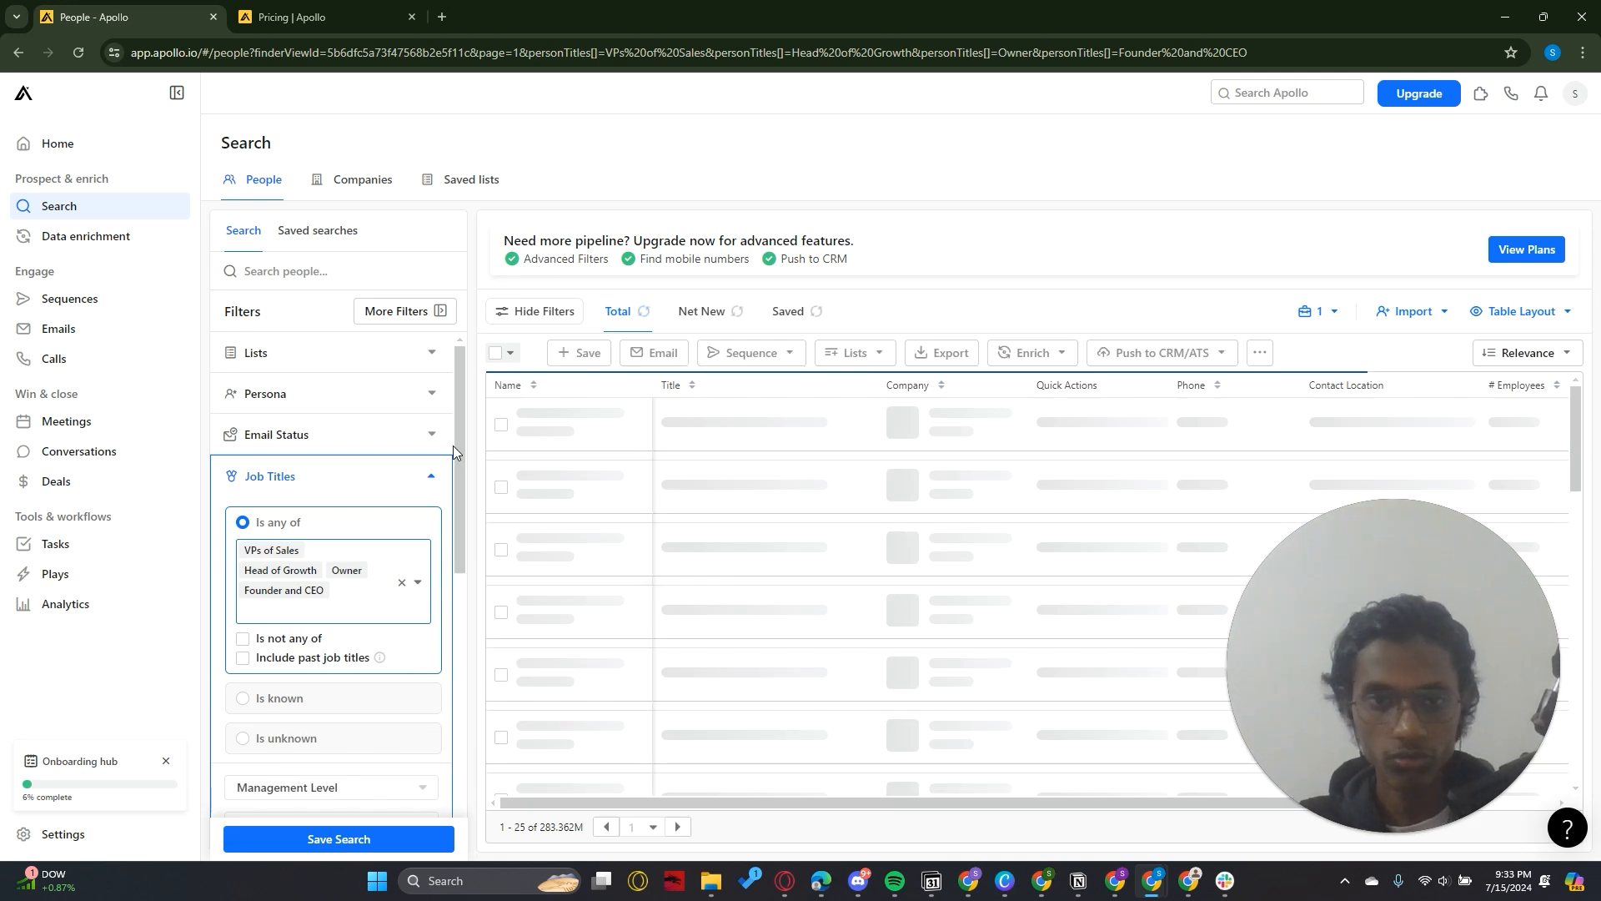
Replace the combined "Founder and CEO" job title with separate Founder and CEO titles, and collapse the Job Titles filter
{"action": "left_click", "coordinate": [307, 599]}
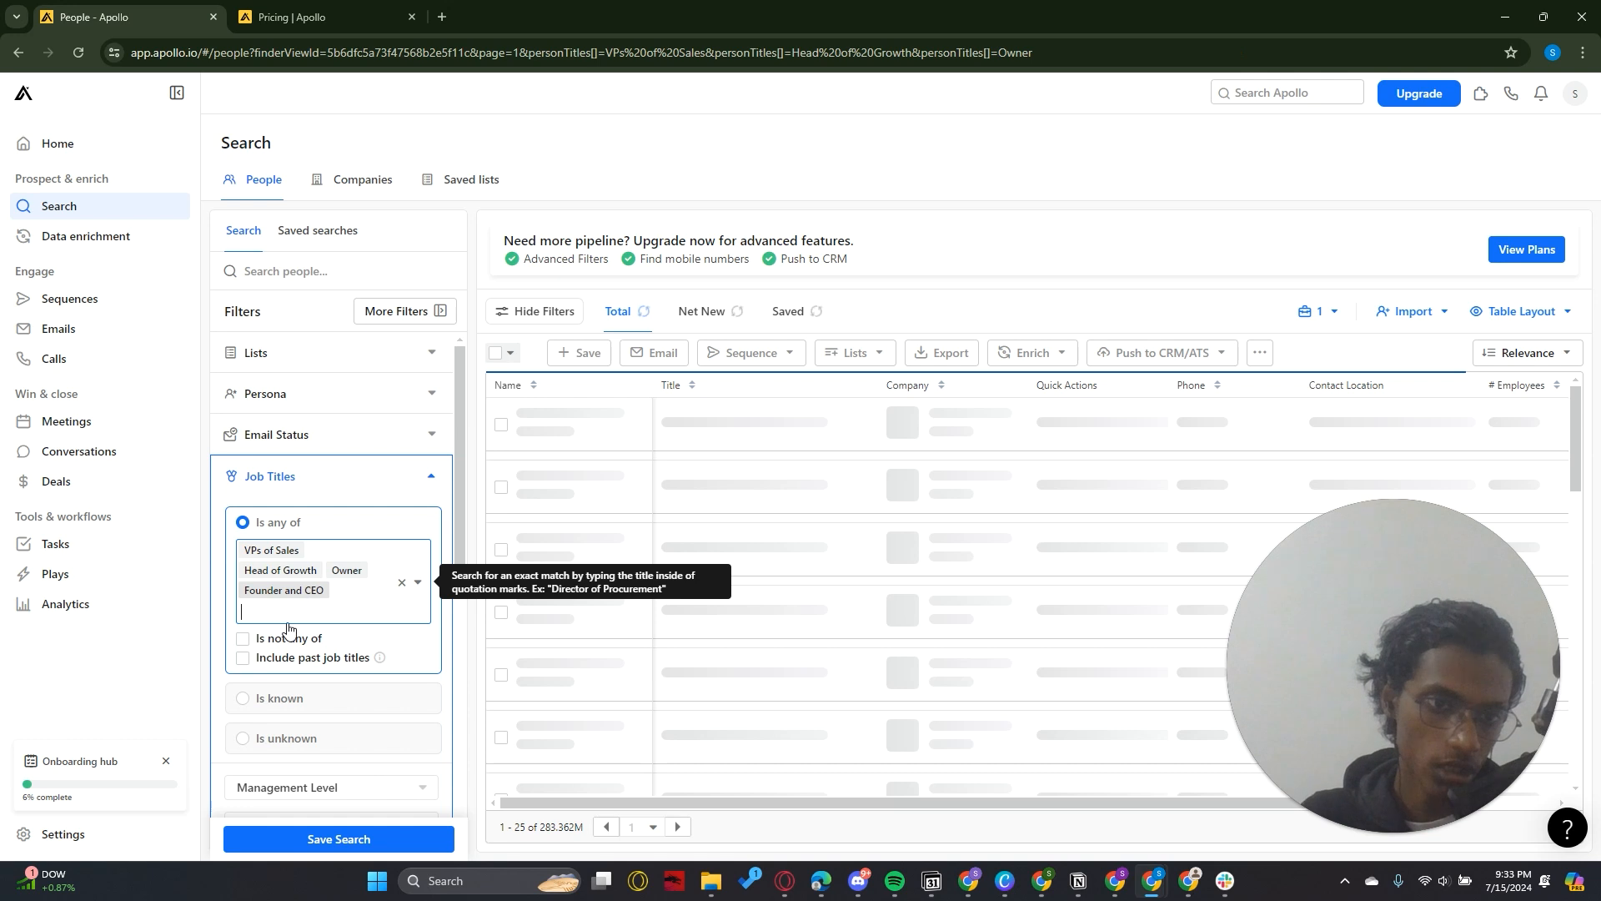
{"action": "key", "text": "BackSpace"}
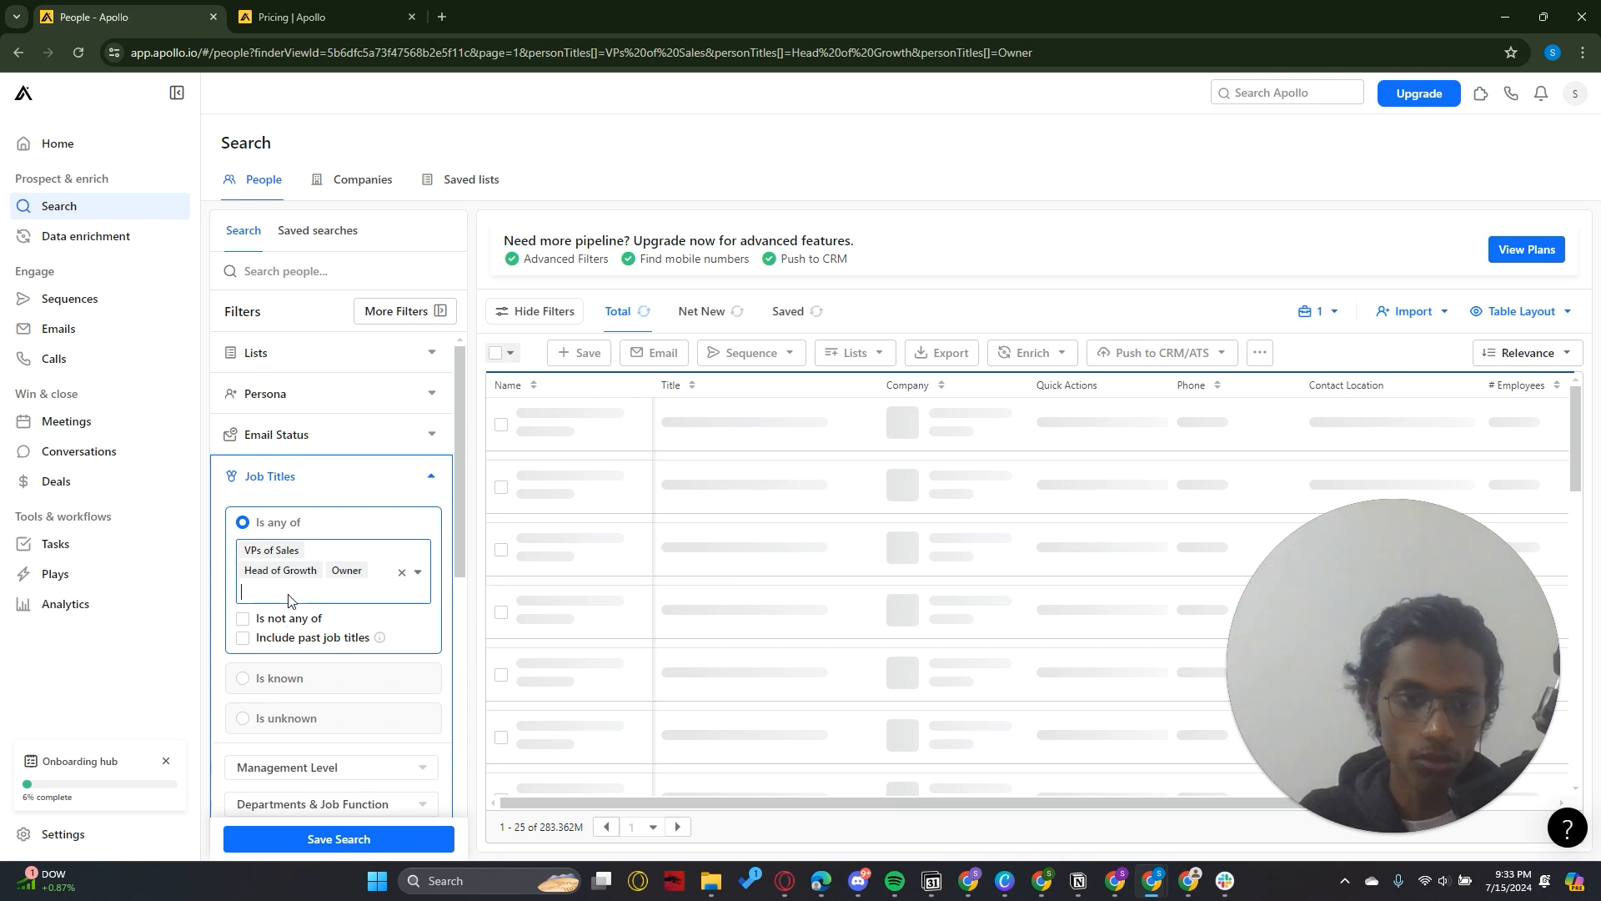
{"action": "type", "text": "Founder"}
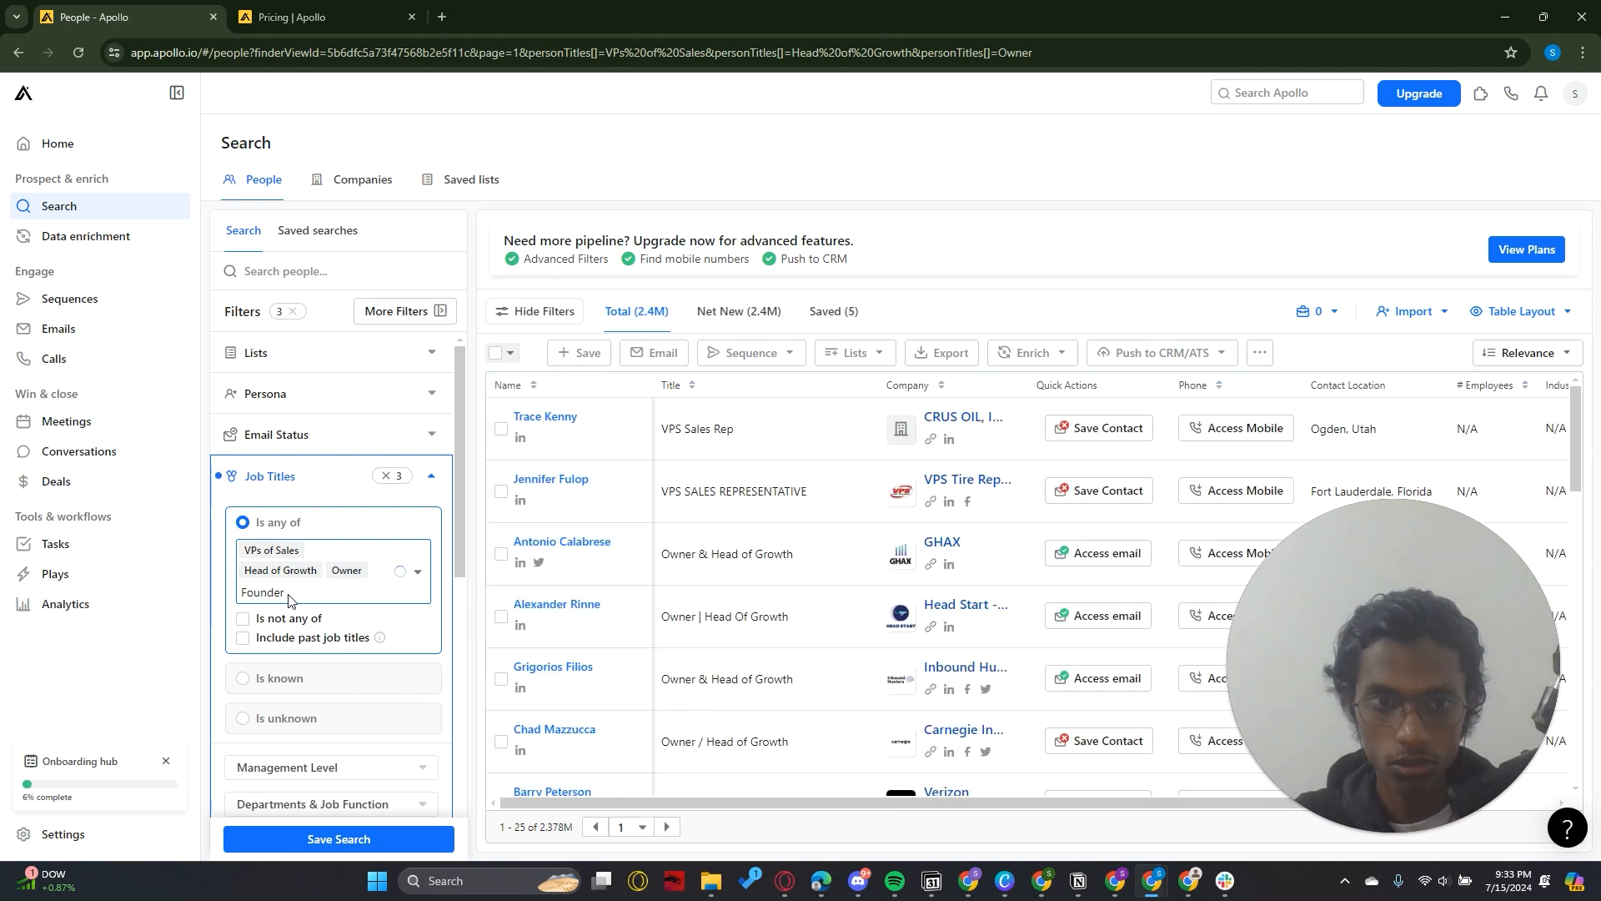
{"action": "left_click", "coordinate": [292, 633]}
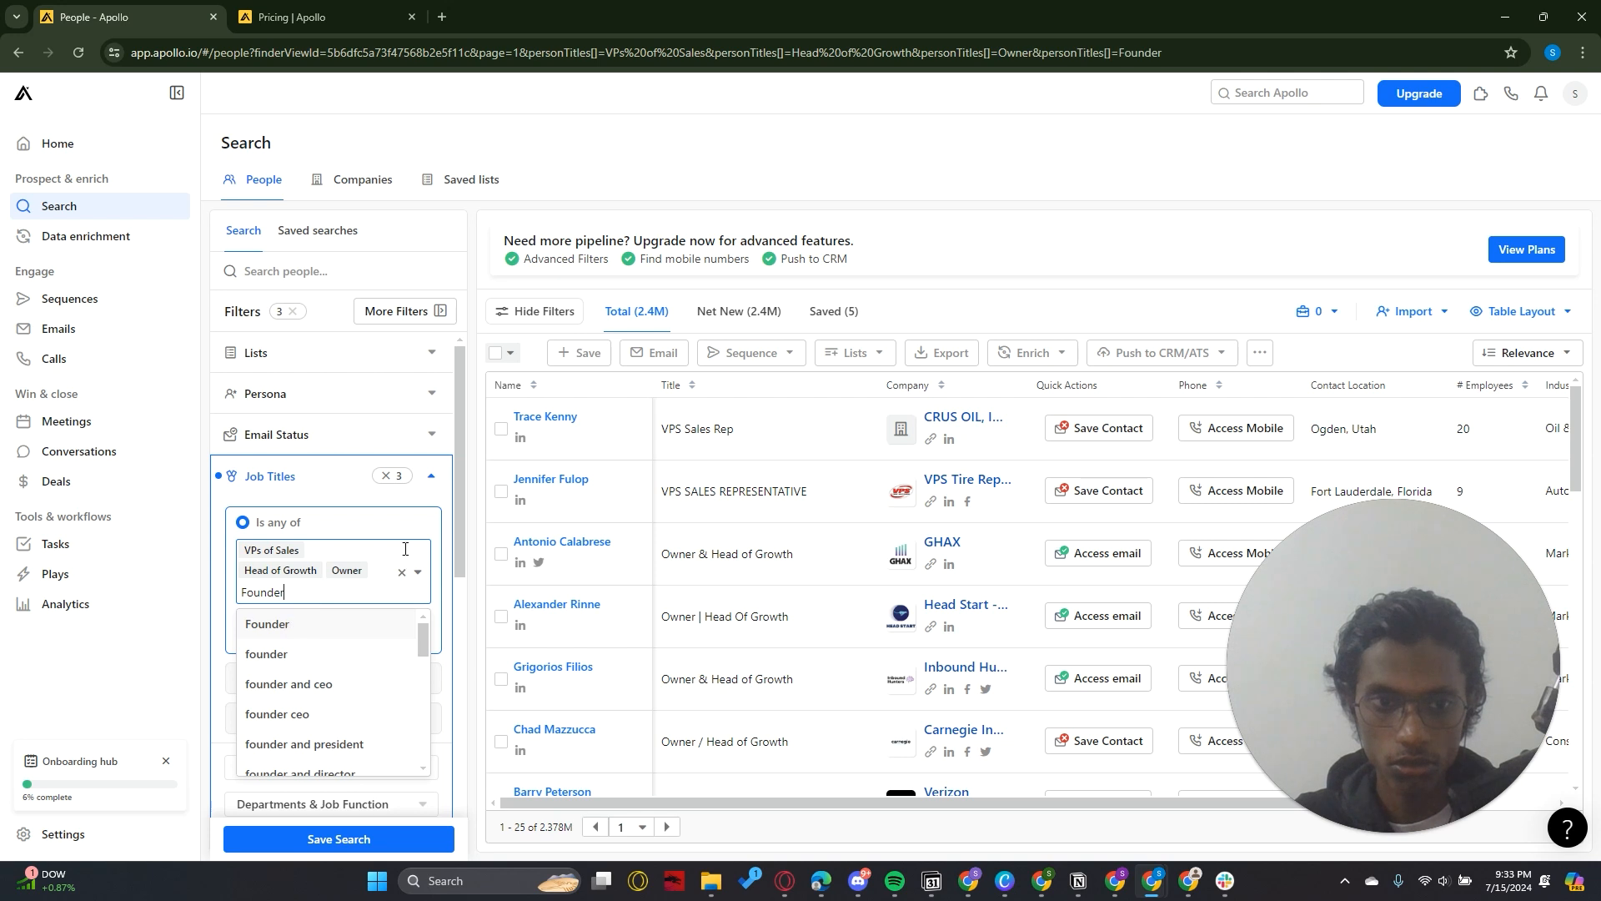
{"action": "key", "text": "Return"}
{"action": "type", "text": "CEO"}
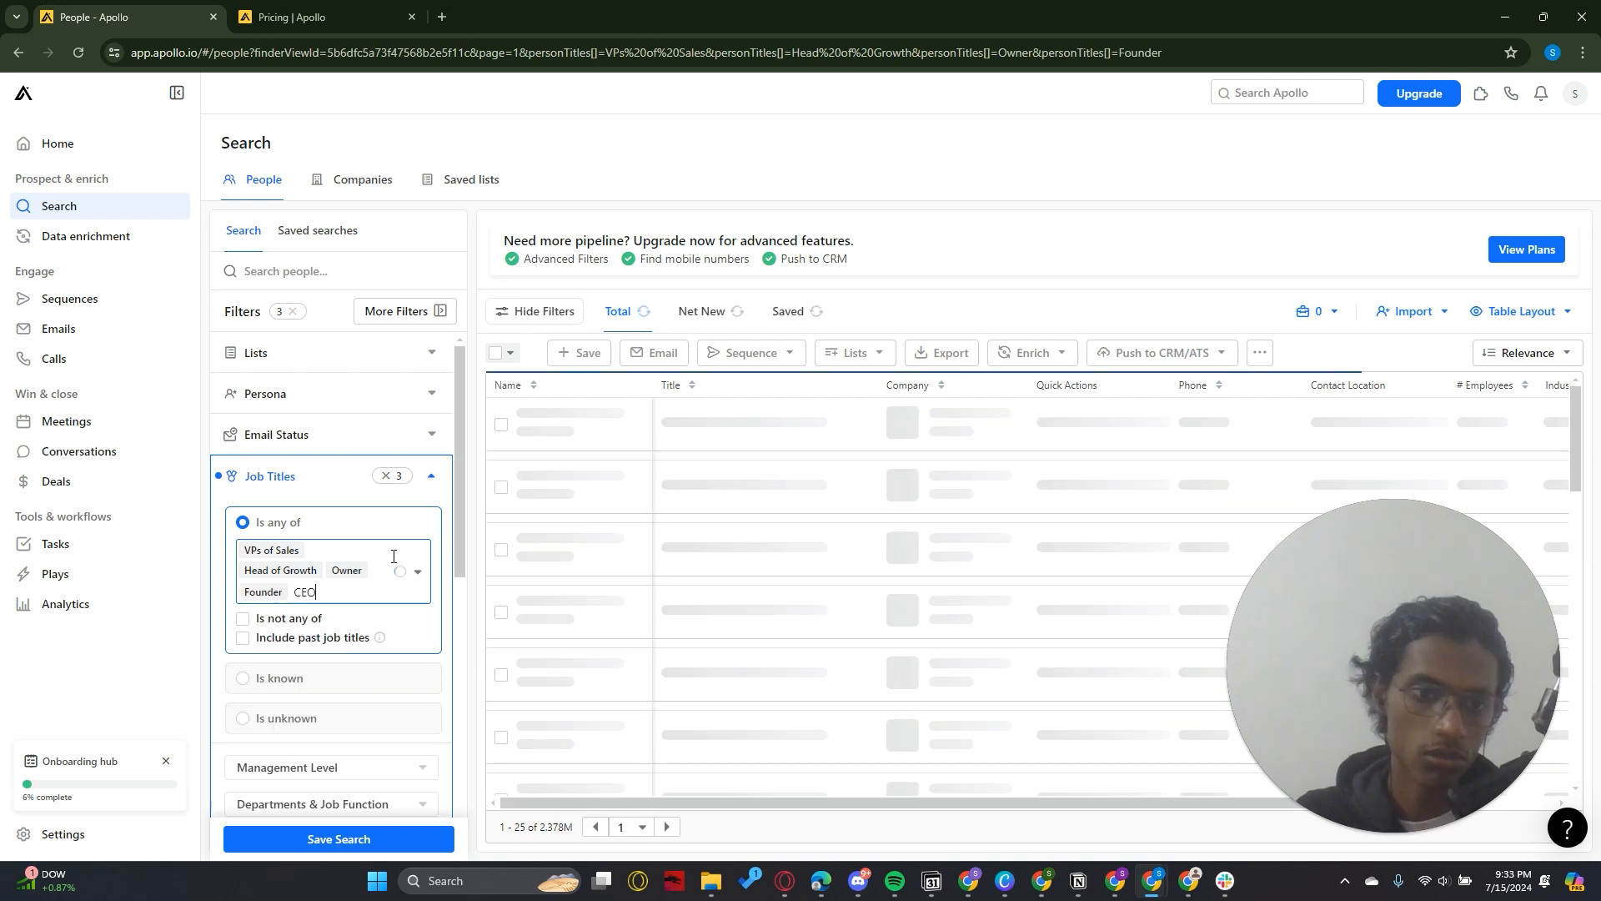
{"action": "key", "text": "Return"}
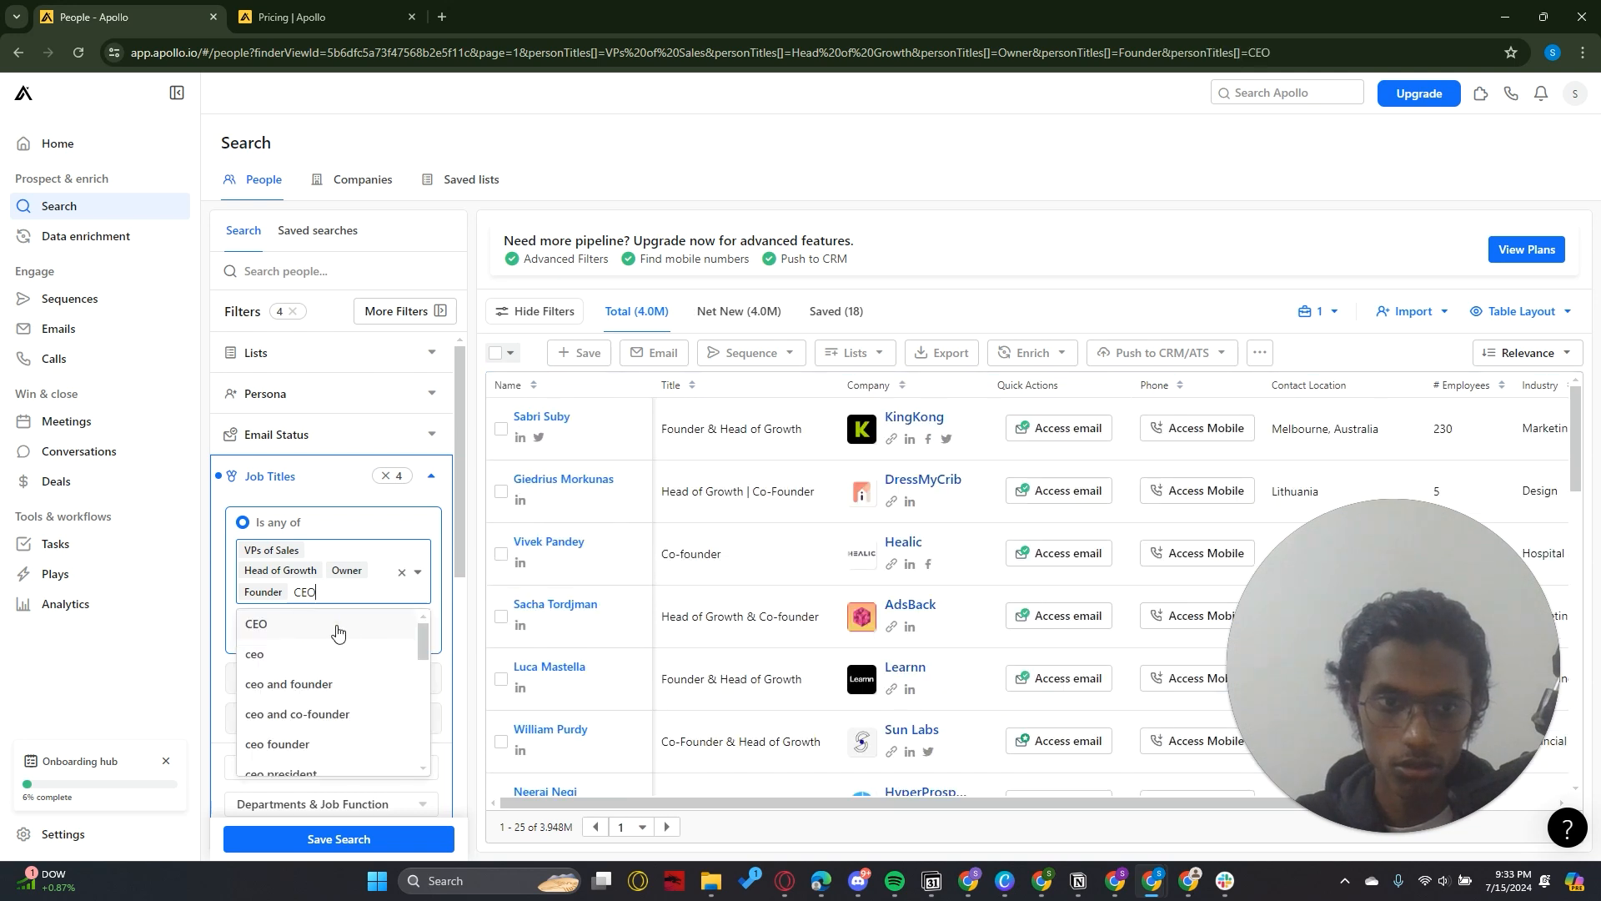
{"action": "left_click", "coordinate": [322, 625]}
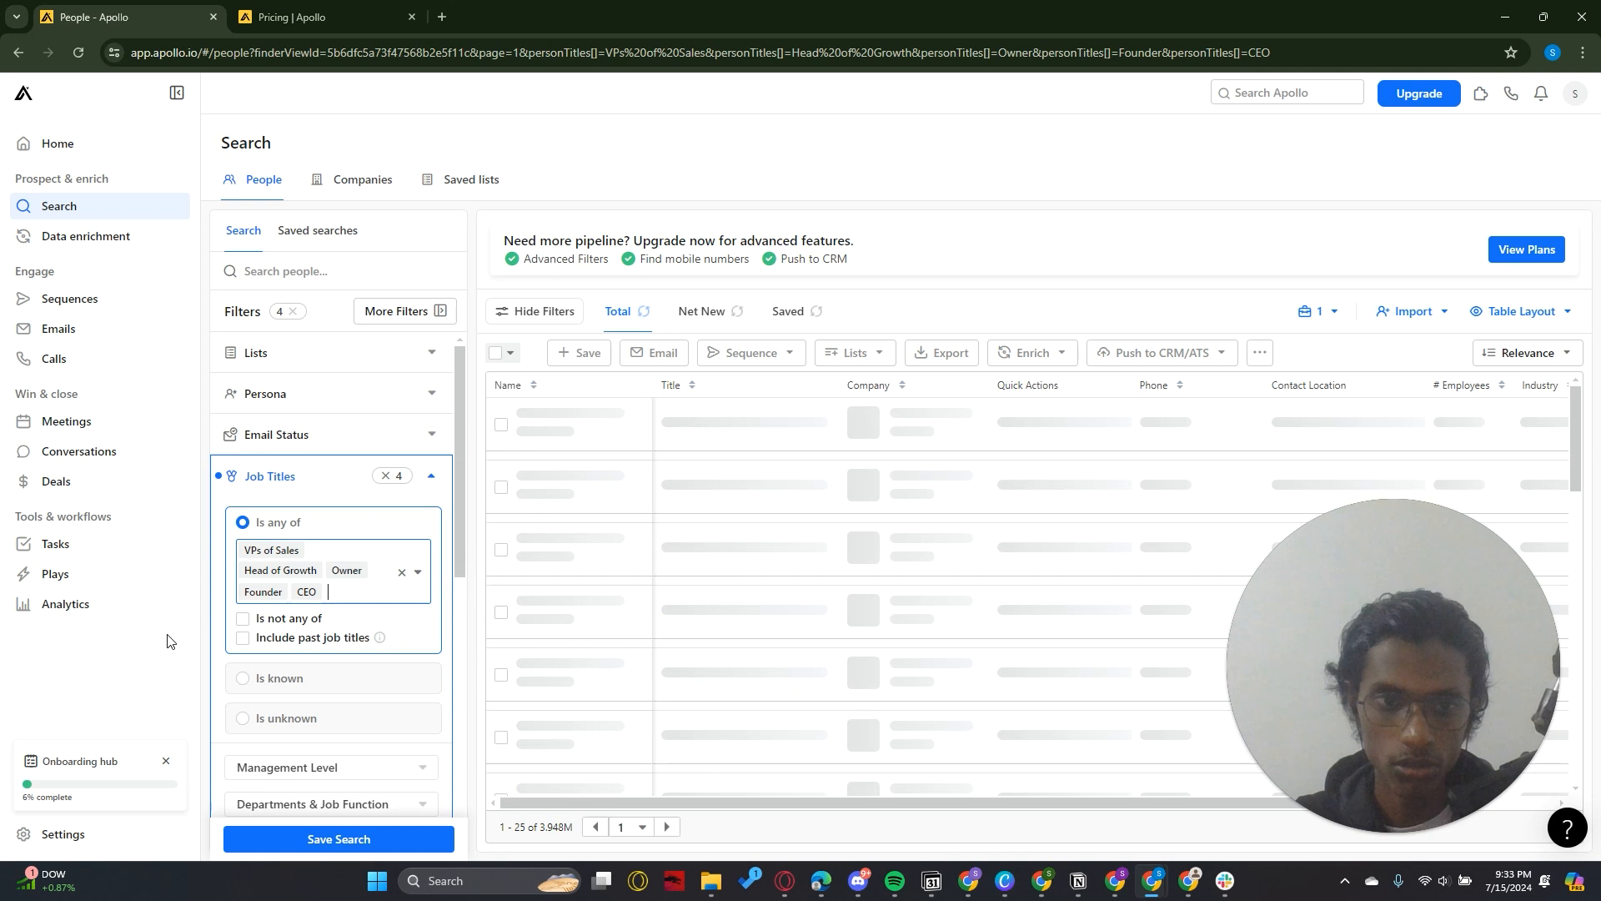
{"action": "left_click", "coordinate": [430, 482]}
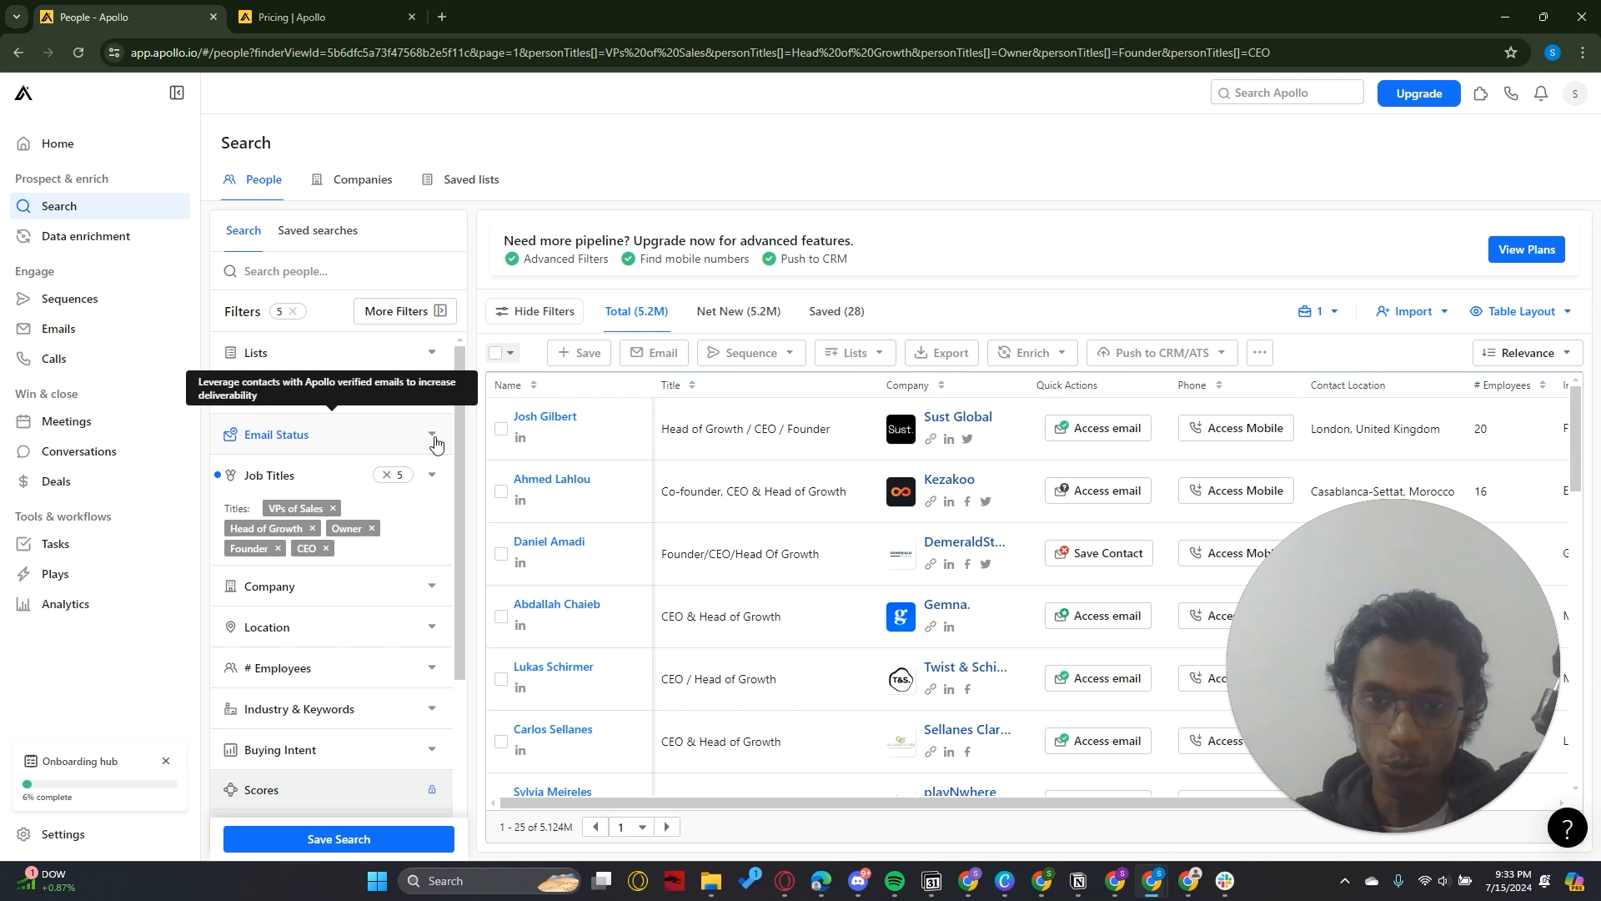
Filter Email Status to Likely to engage, Verified, Unverified and Update required, and collapse the filter
{"action": "left_click", "coordinate": [433, 441]}
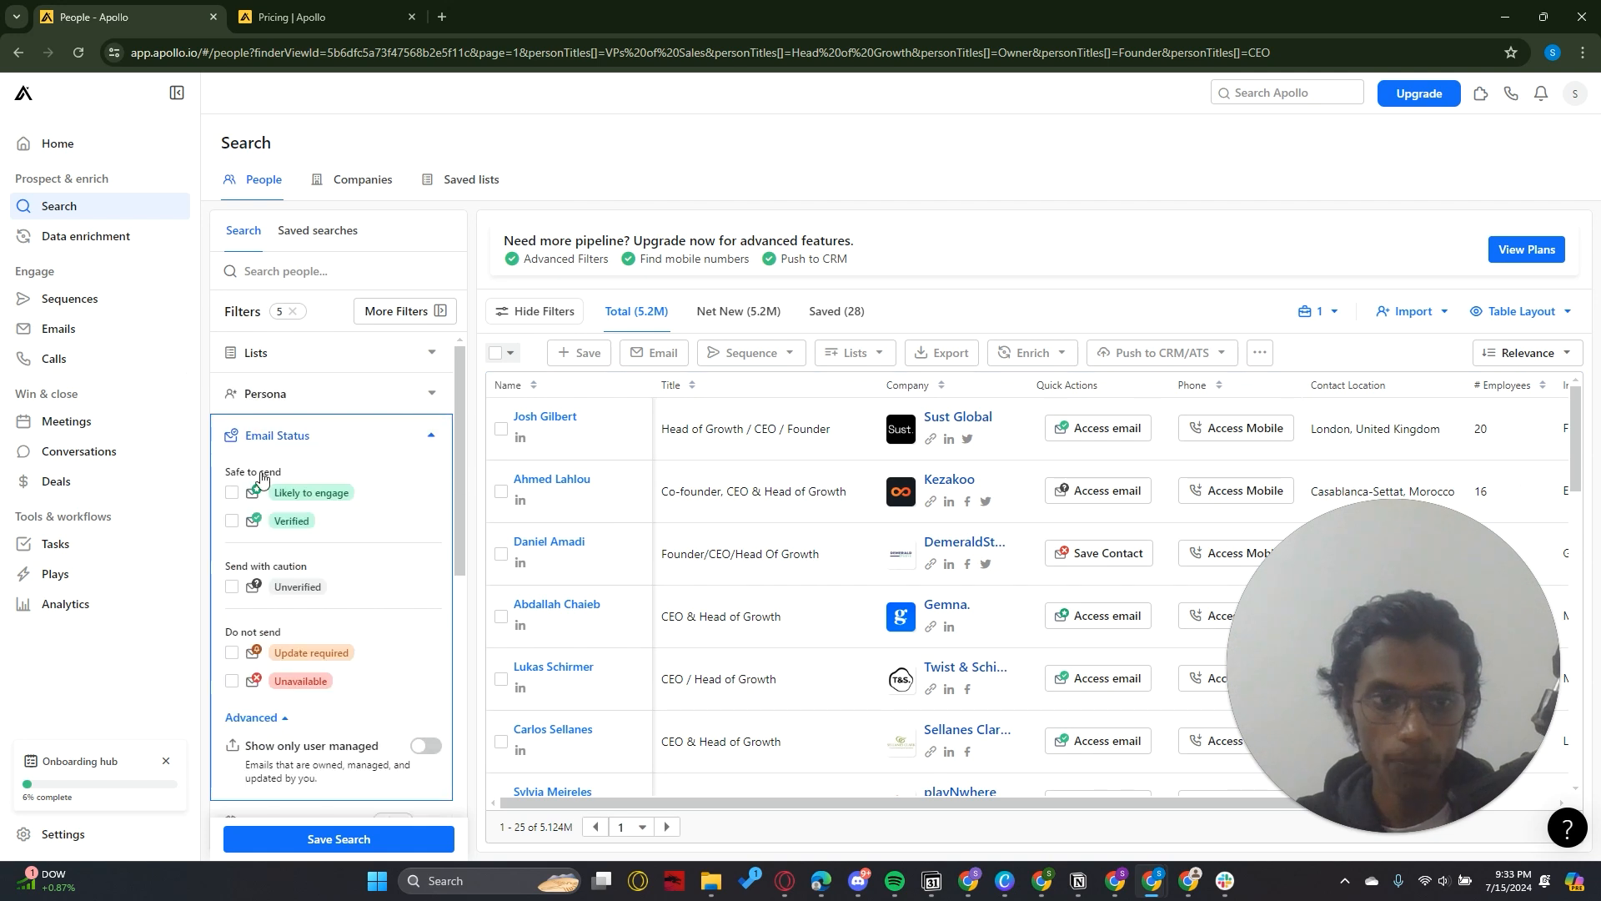
{"action": "left_click", "coordinate": [232, 492]}
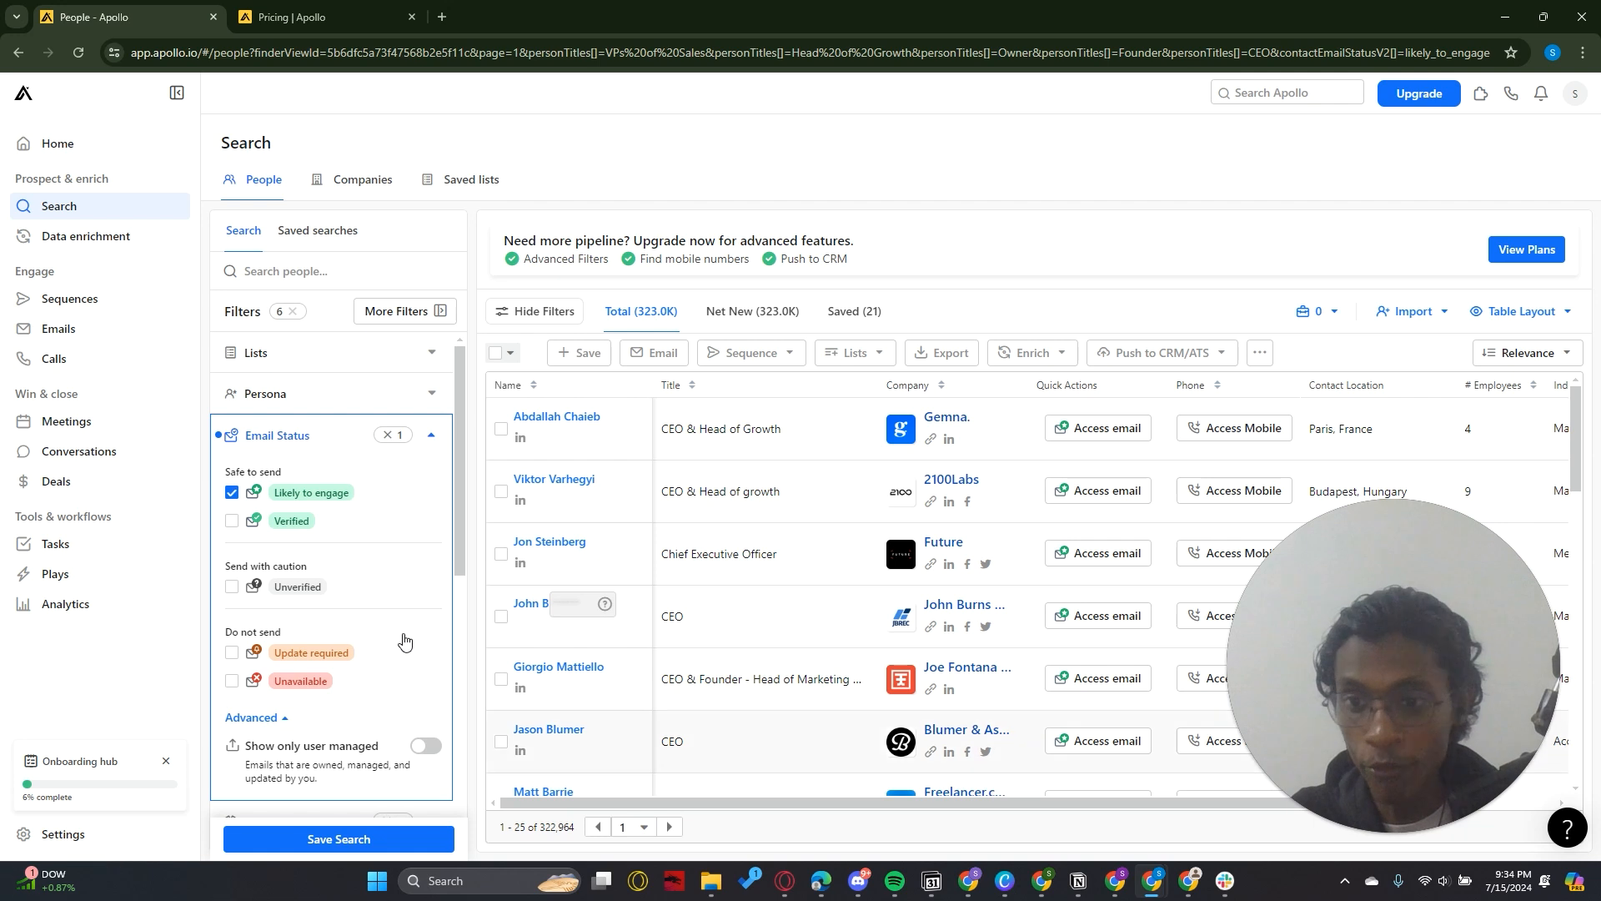
{"action": "left_click", "coordinate": [233, 654]}
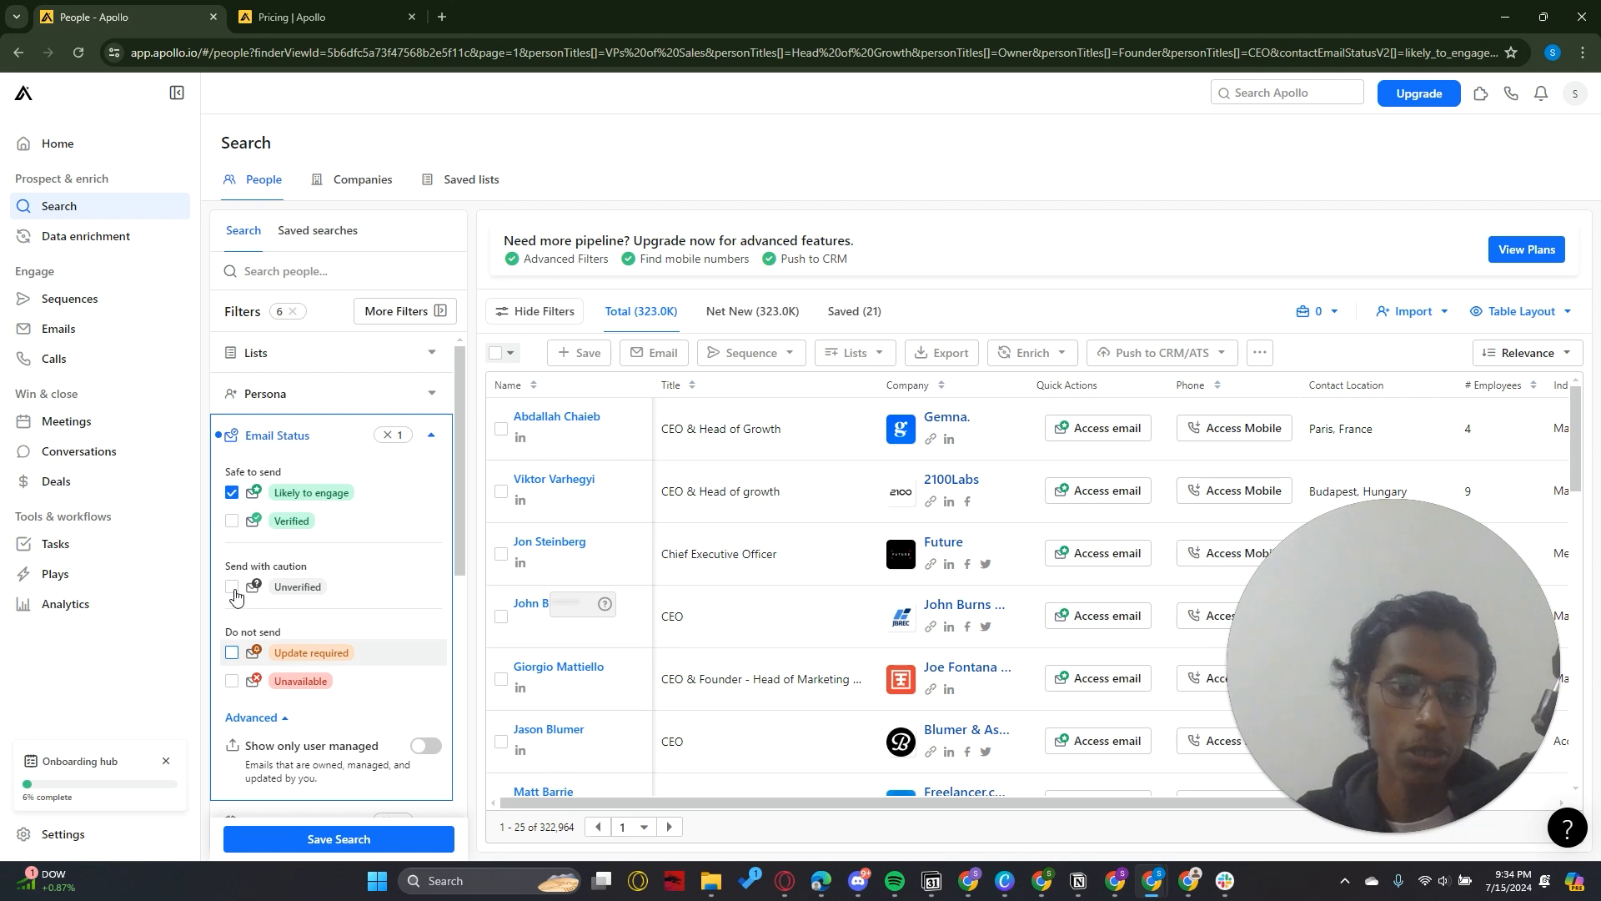
{"action": "left_click", "coordinate": [233, 522]}
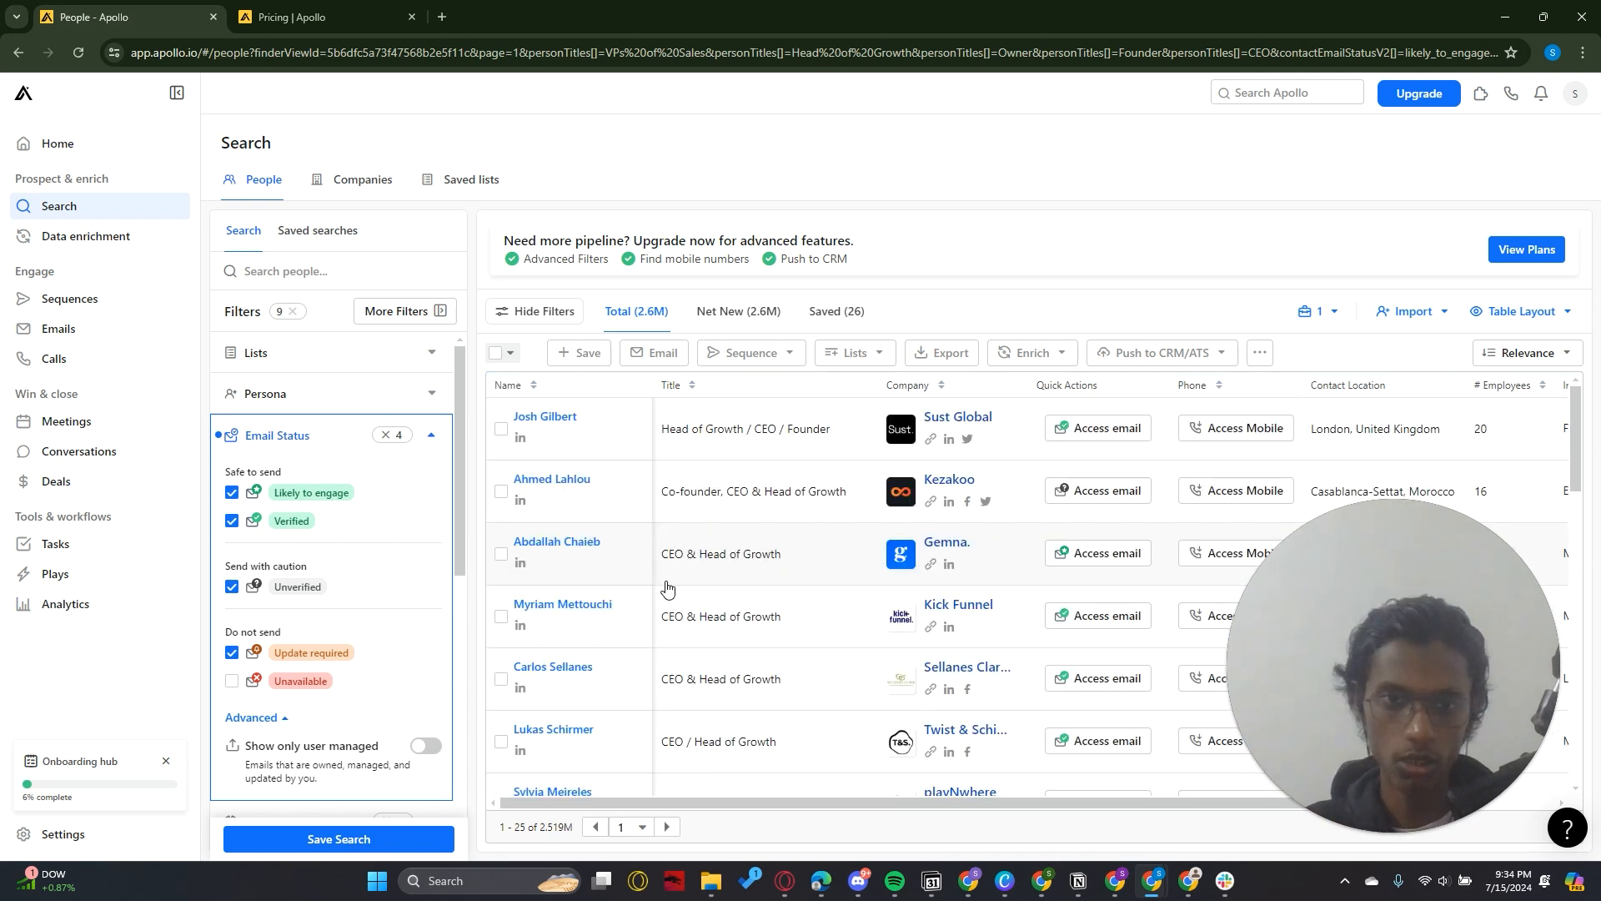
{"action": "left_click", "coordinate": [432, 434]}
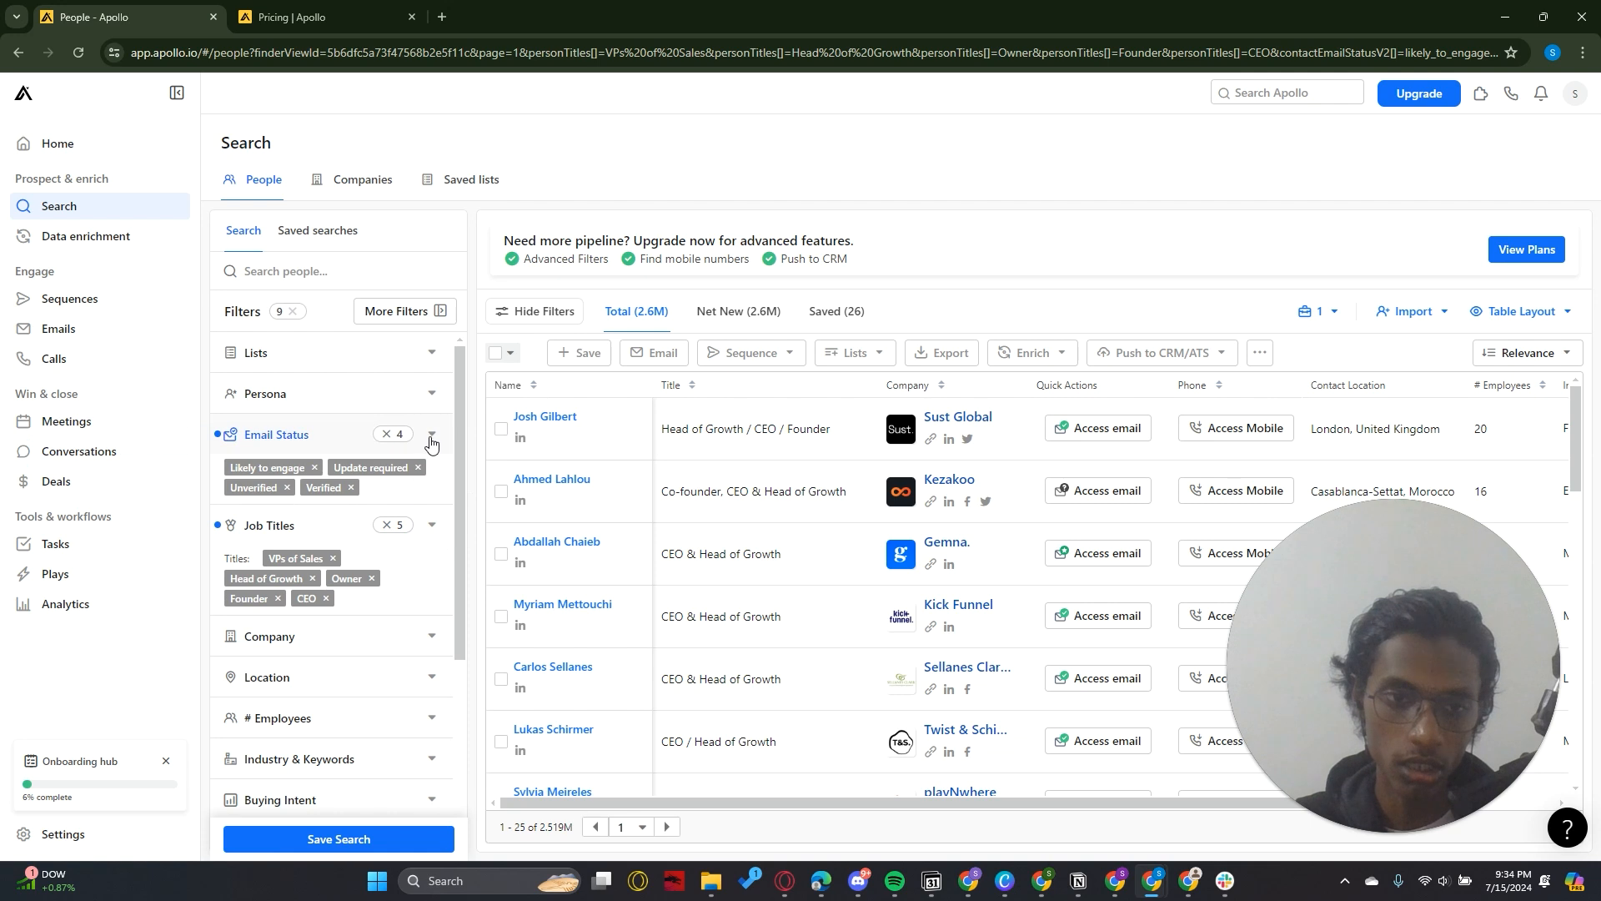
{"action": "left_click", "coordinate": [431, 435]}
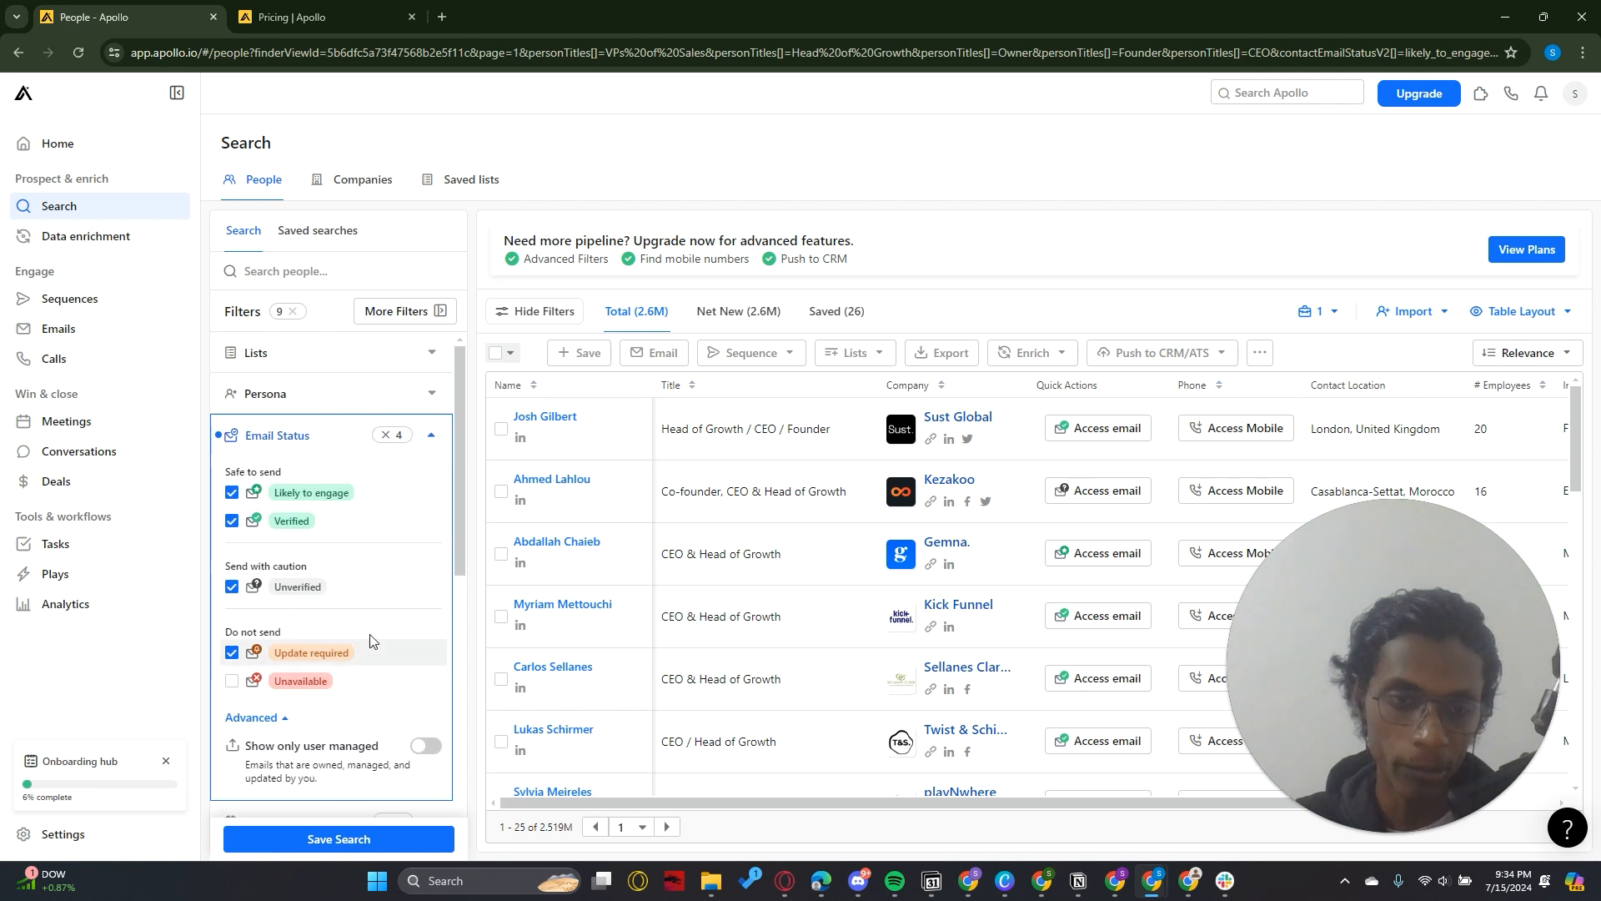
{"action": "left_click", "coordinate": [430, 435]}
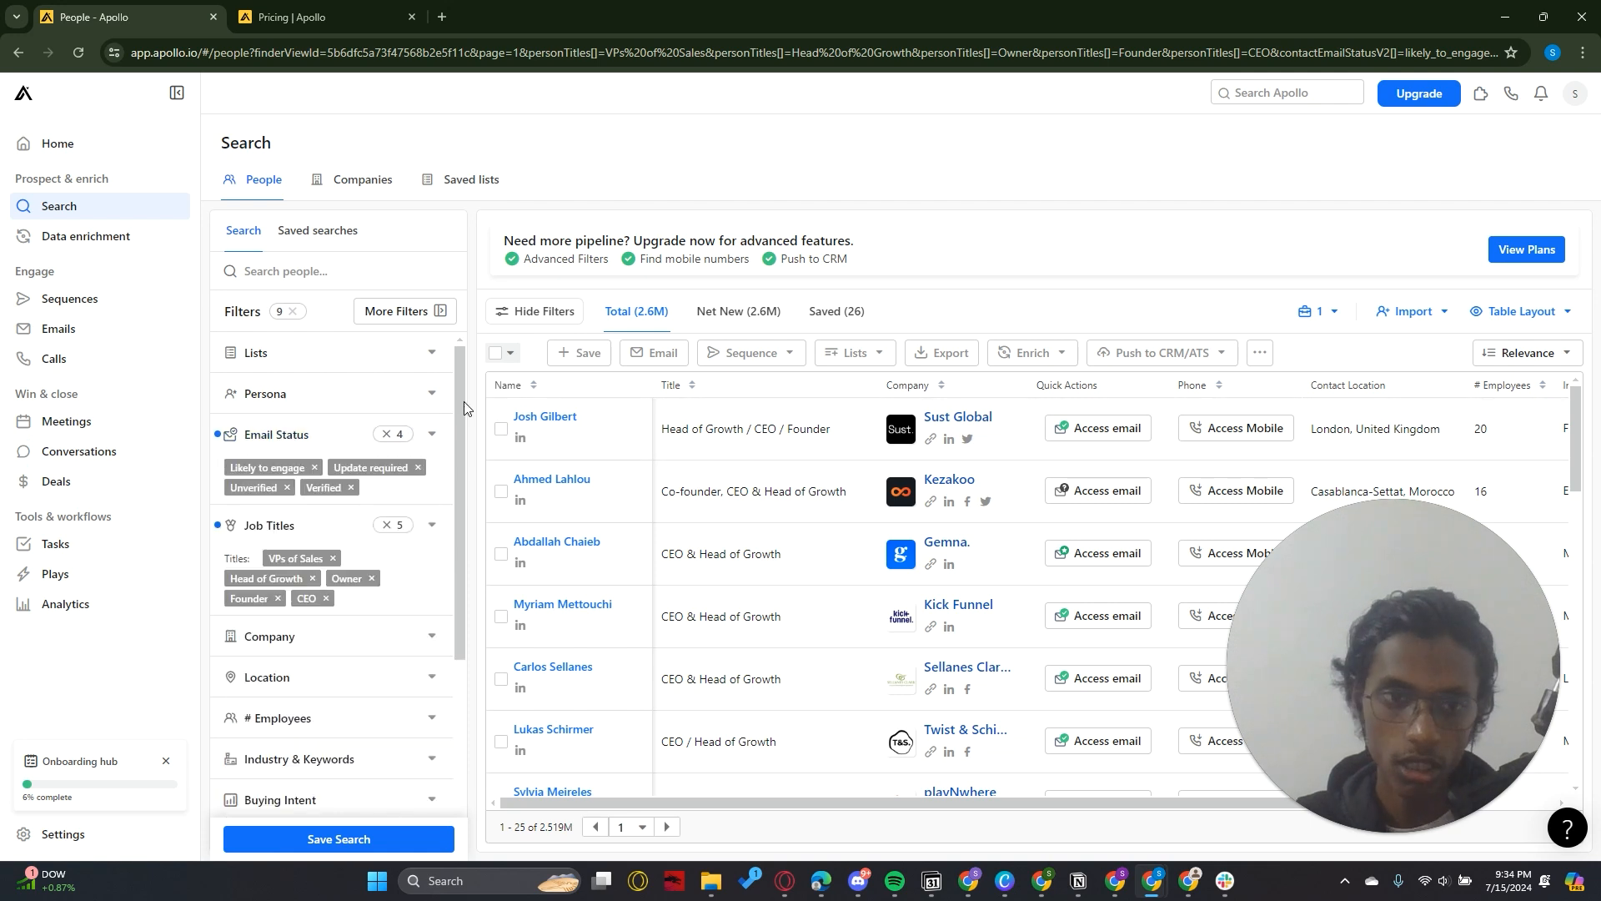
Look at the options of the Company filter and collapse it with no companies entered
{"action": "scroll", "coordinate": [462, 402], "scroll_direction": "down", "scroll_amount": 3}
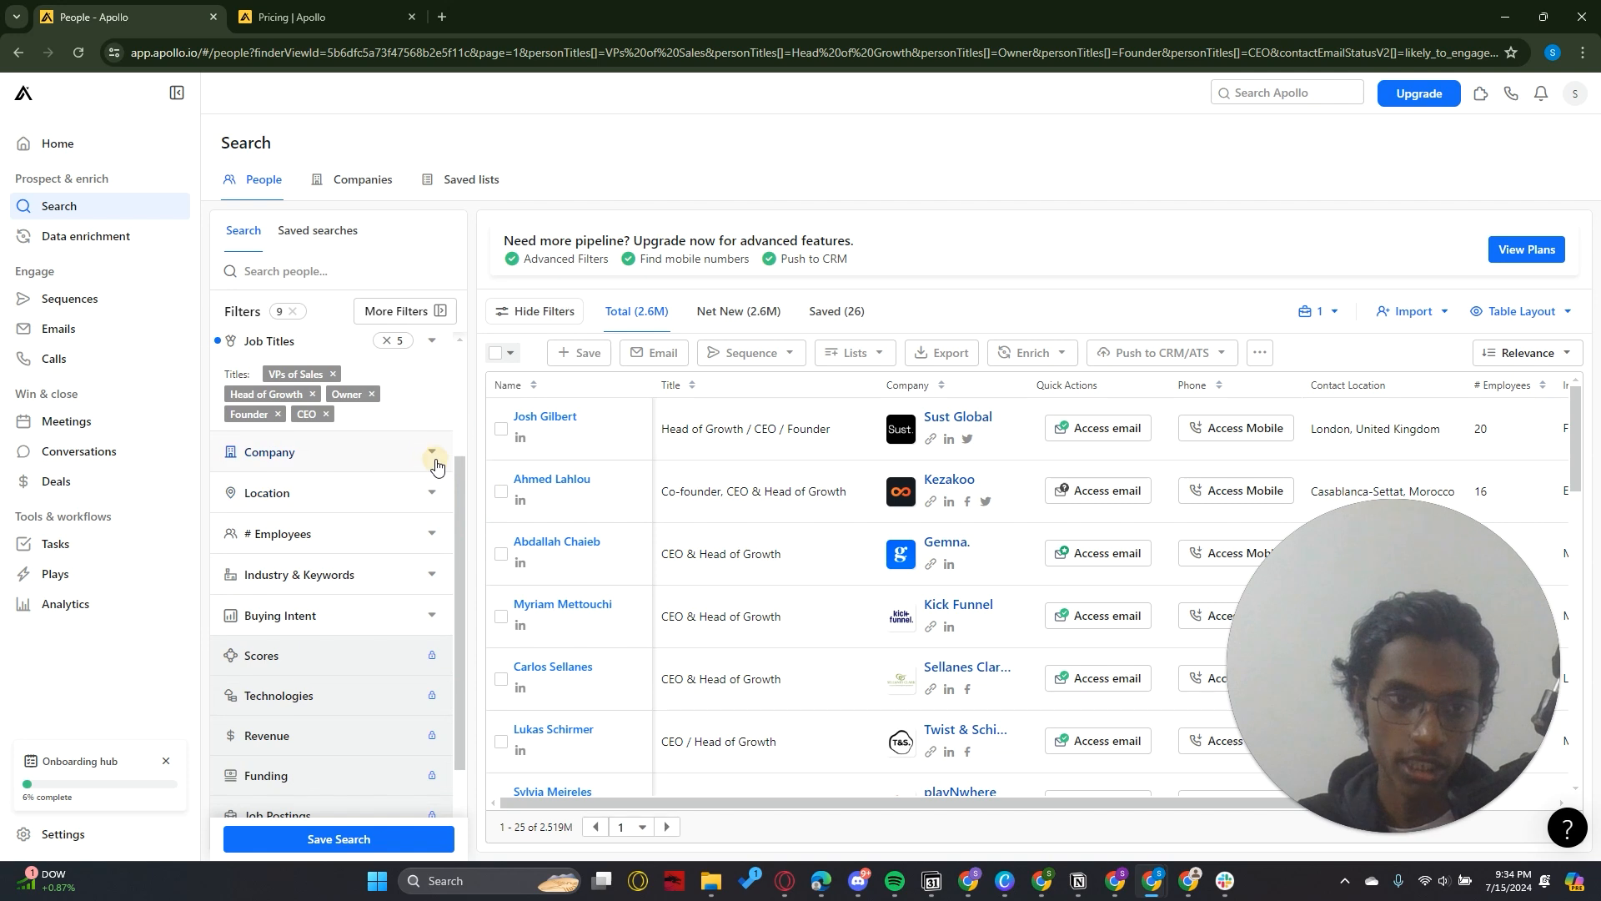
{"action": "left_click", "coordinate": [433, 454]}
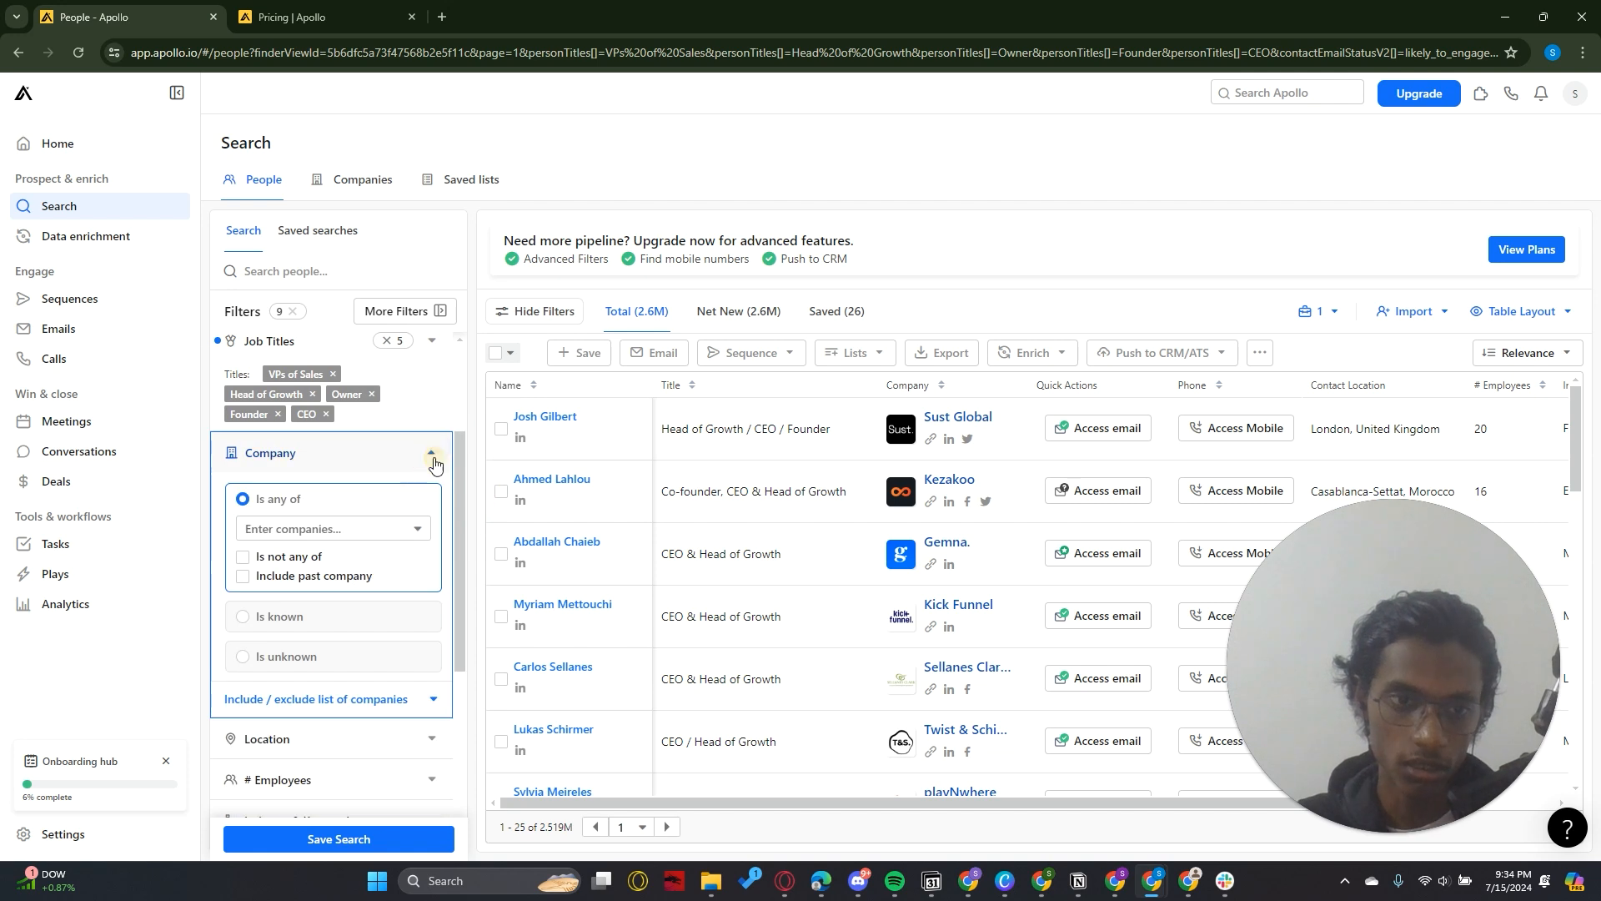
{"action": "left_click", "coordinate": [433, 457]}
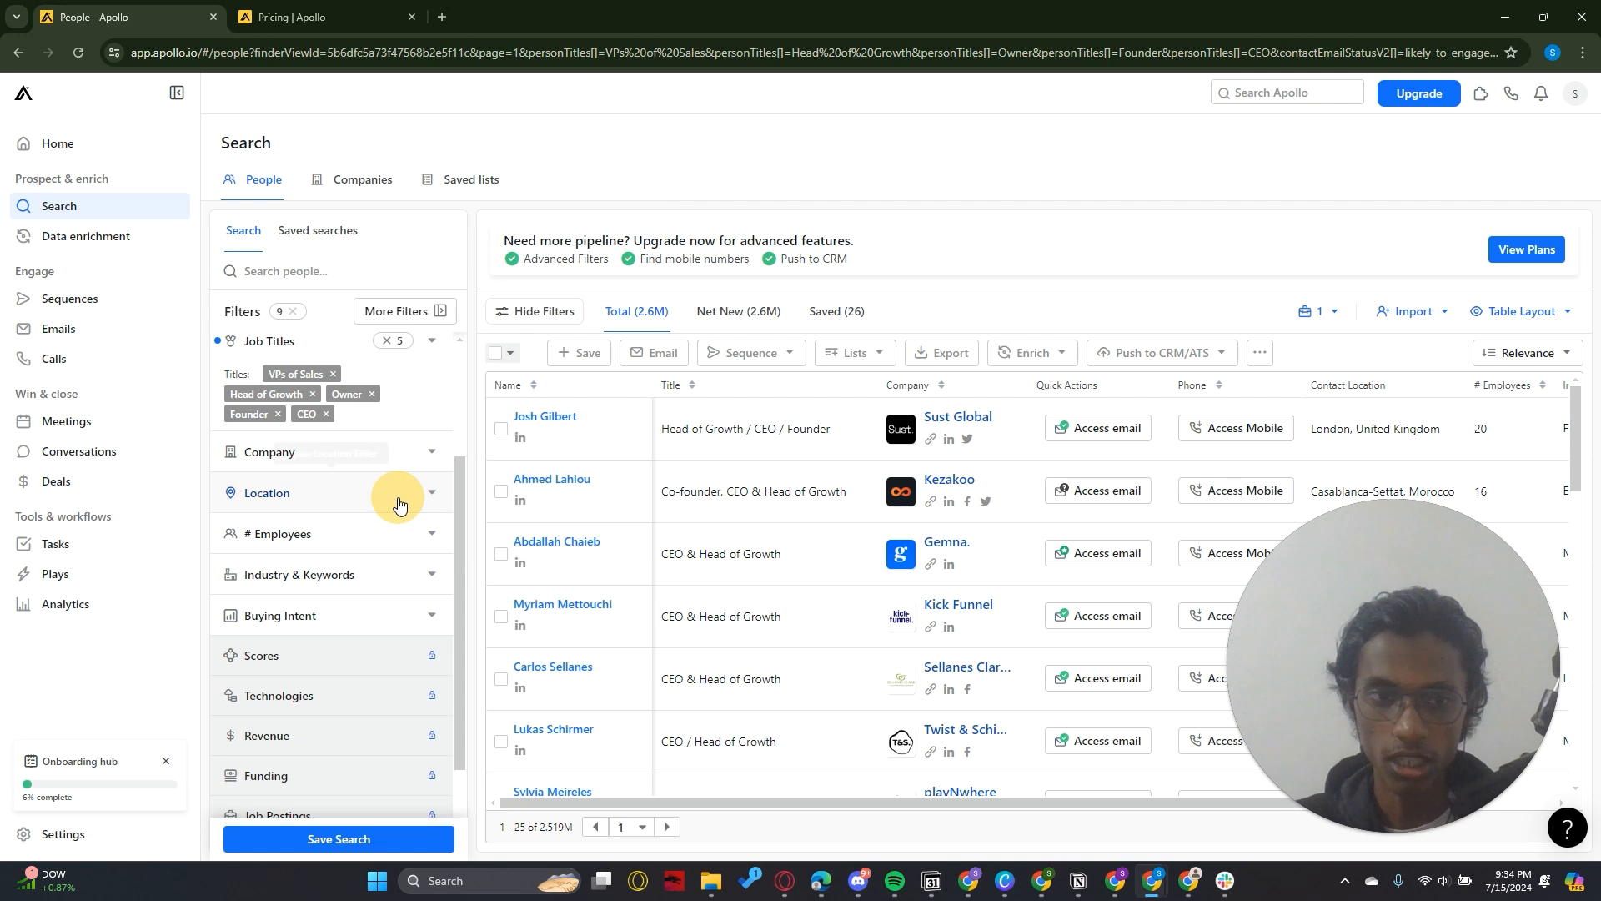
Try to filter the contact location by Texas, US and collapse the Location filter
{"action": "left_click", "coordinate": [344, 495]}
{"action": "left_click", "coordinate": [292, 615]}
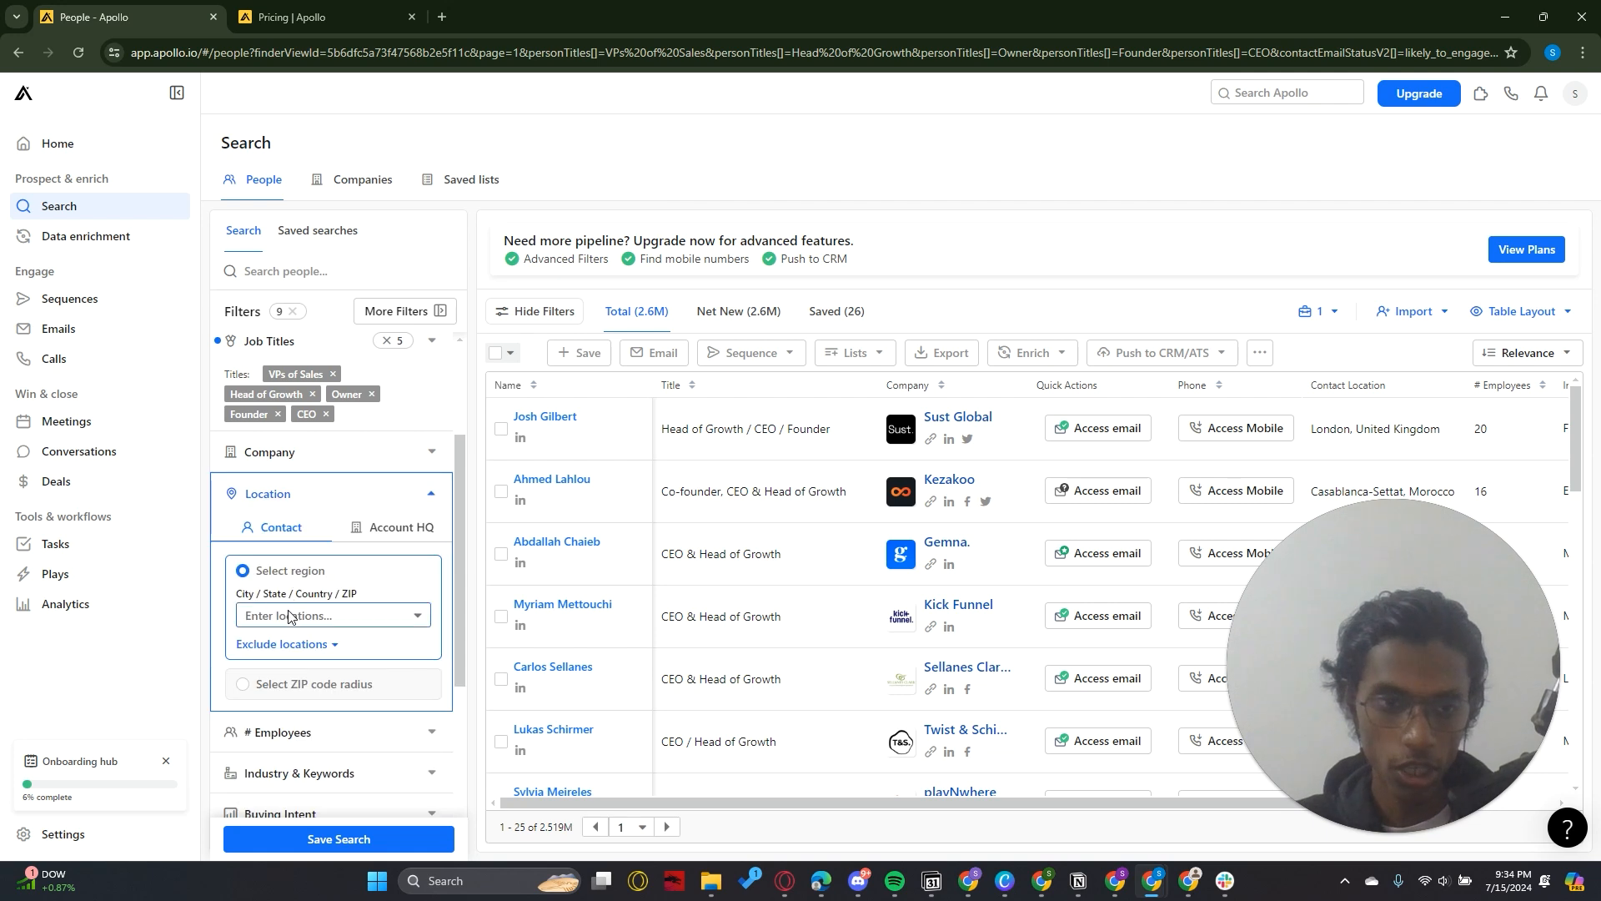
{"action": "type", "text": "Texas"}
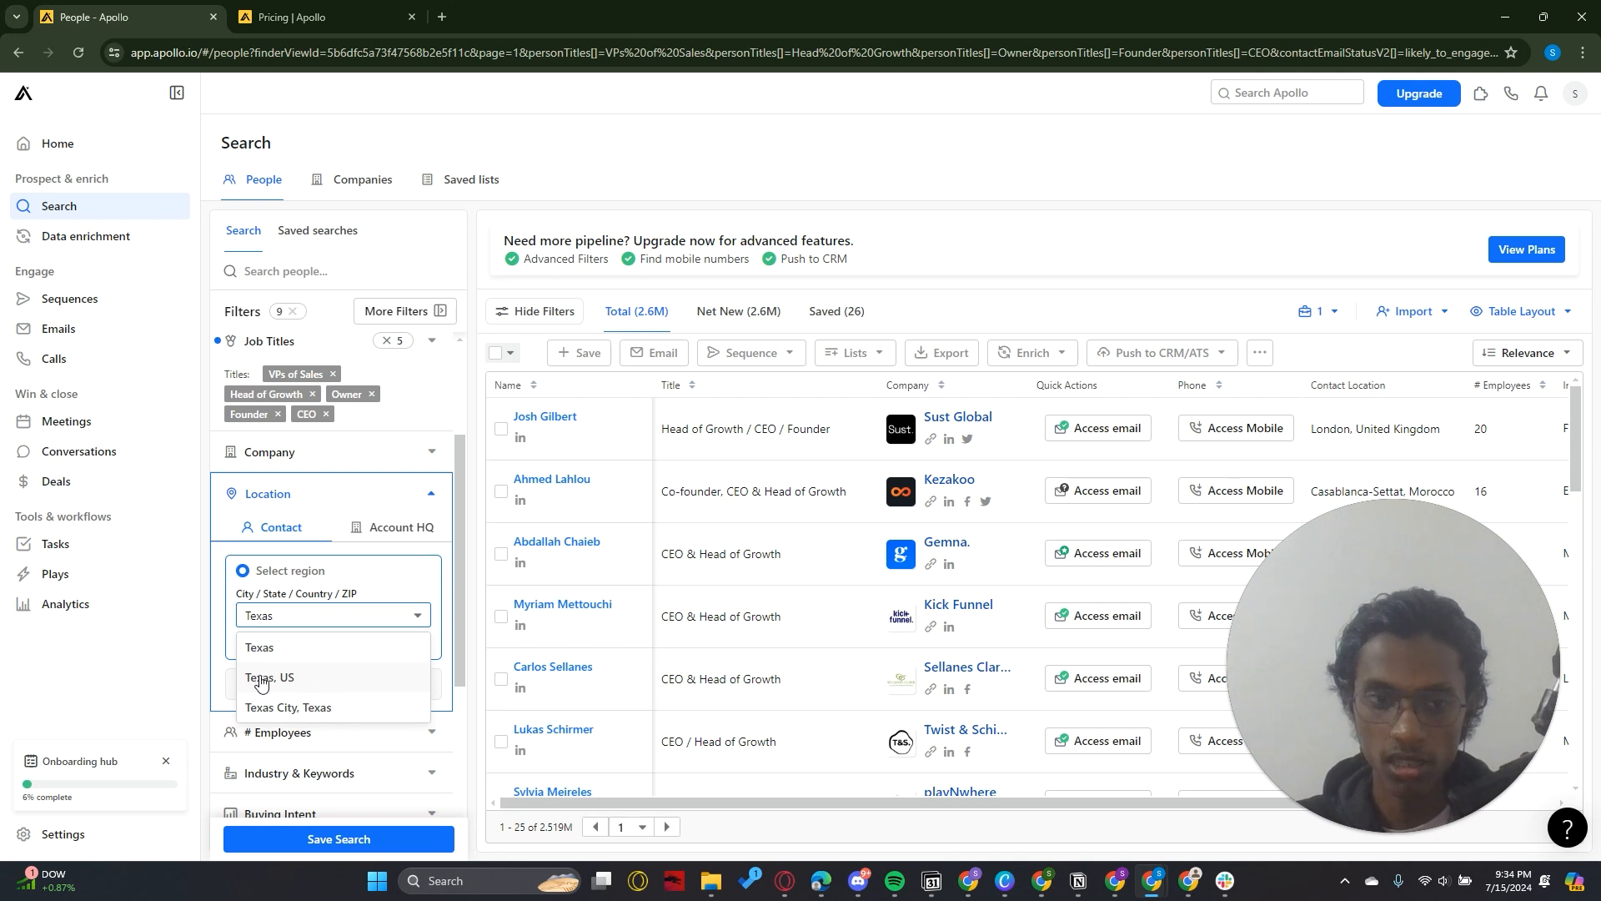
{"action": "key", "text": "Return"}
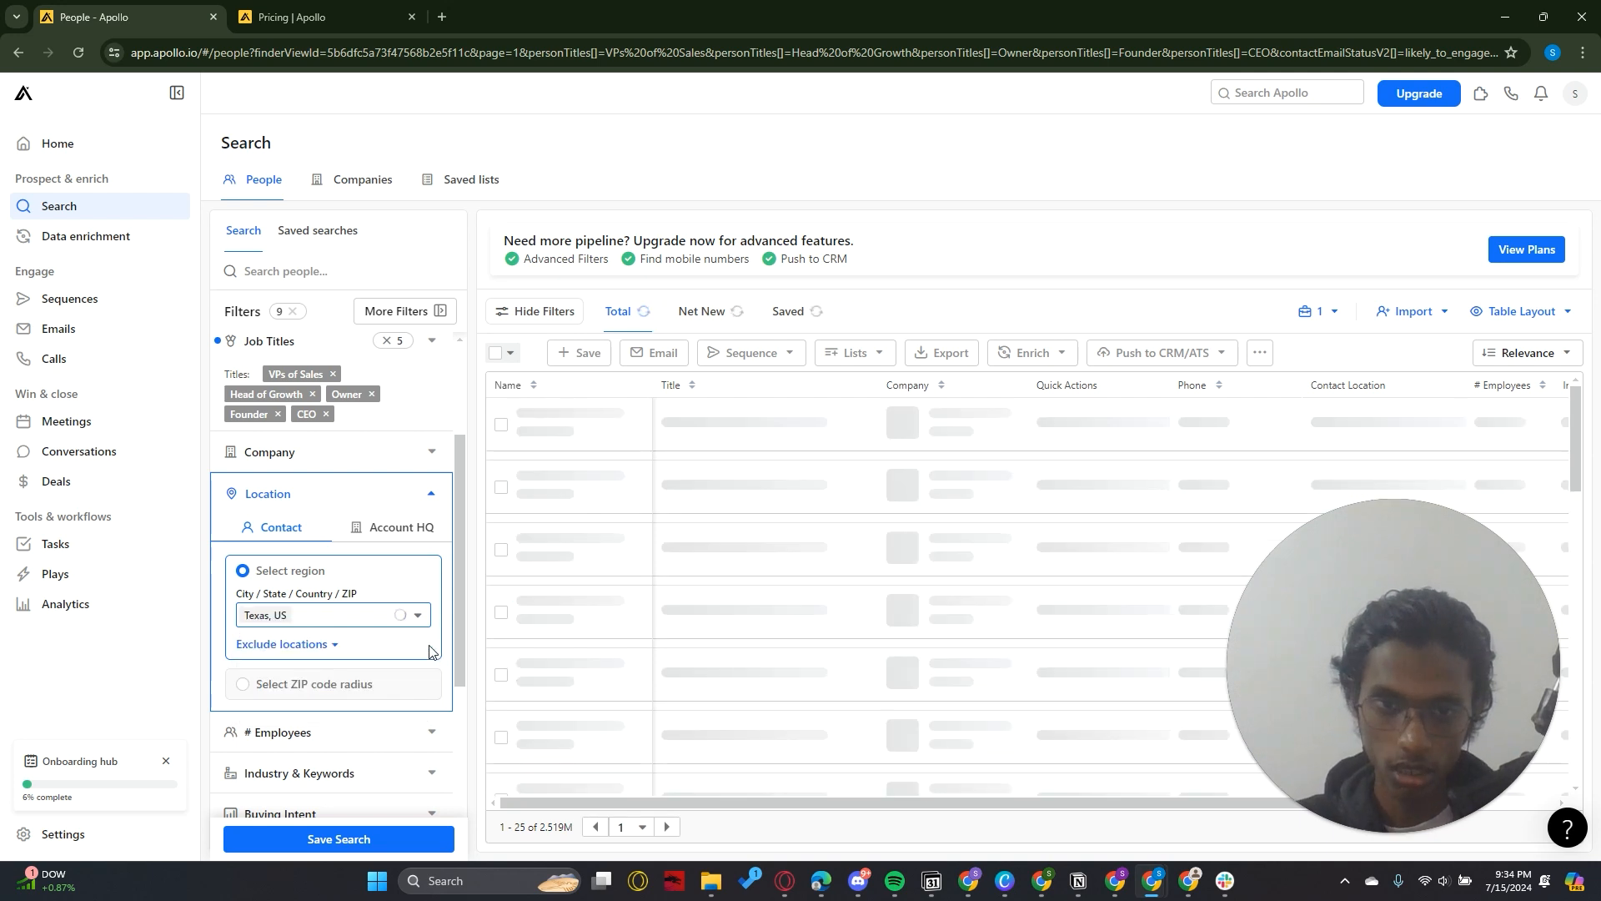
{"action": "left_click", "coordinate": [432, 495]}
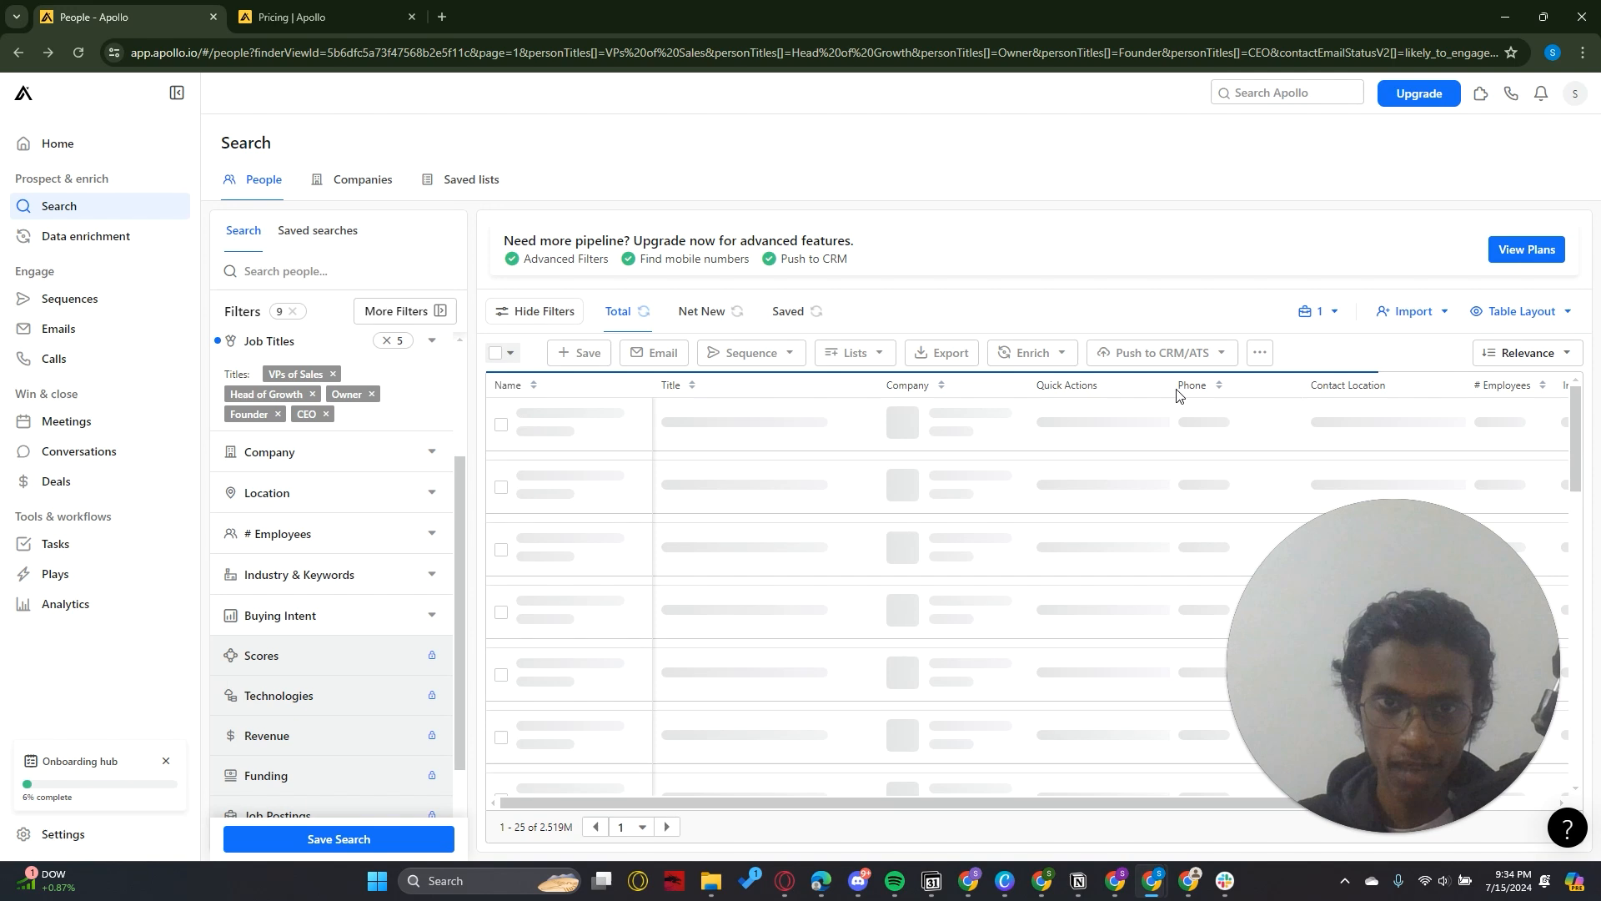
Reopen the Location filter, set the contact region to Texas, US, and collapse the filter
{"action": "left_click_drag", "start_coordinate": [461, 517], "coordinate": [460, 505]}
{"action": "left_click", "coordinate": [434, 511]}
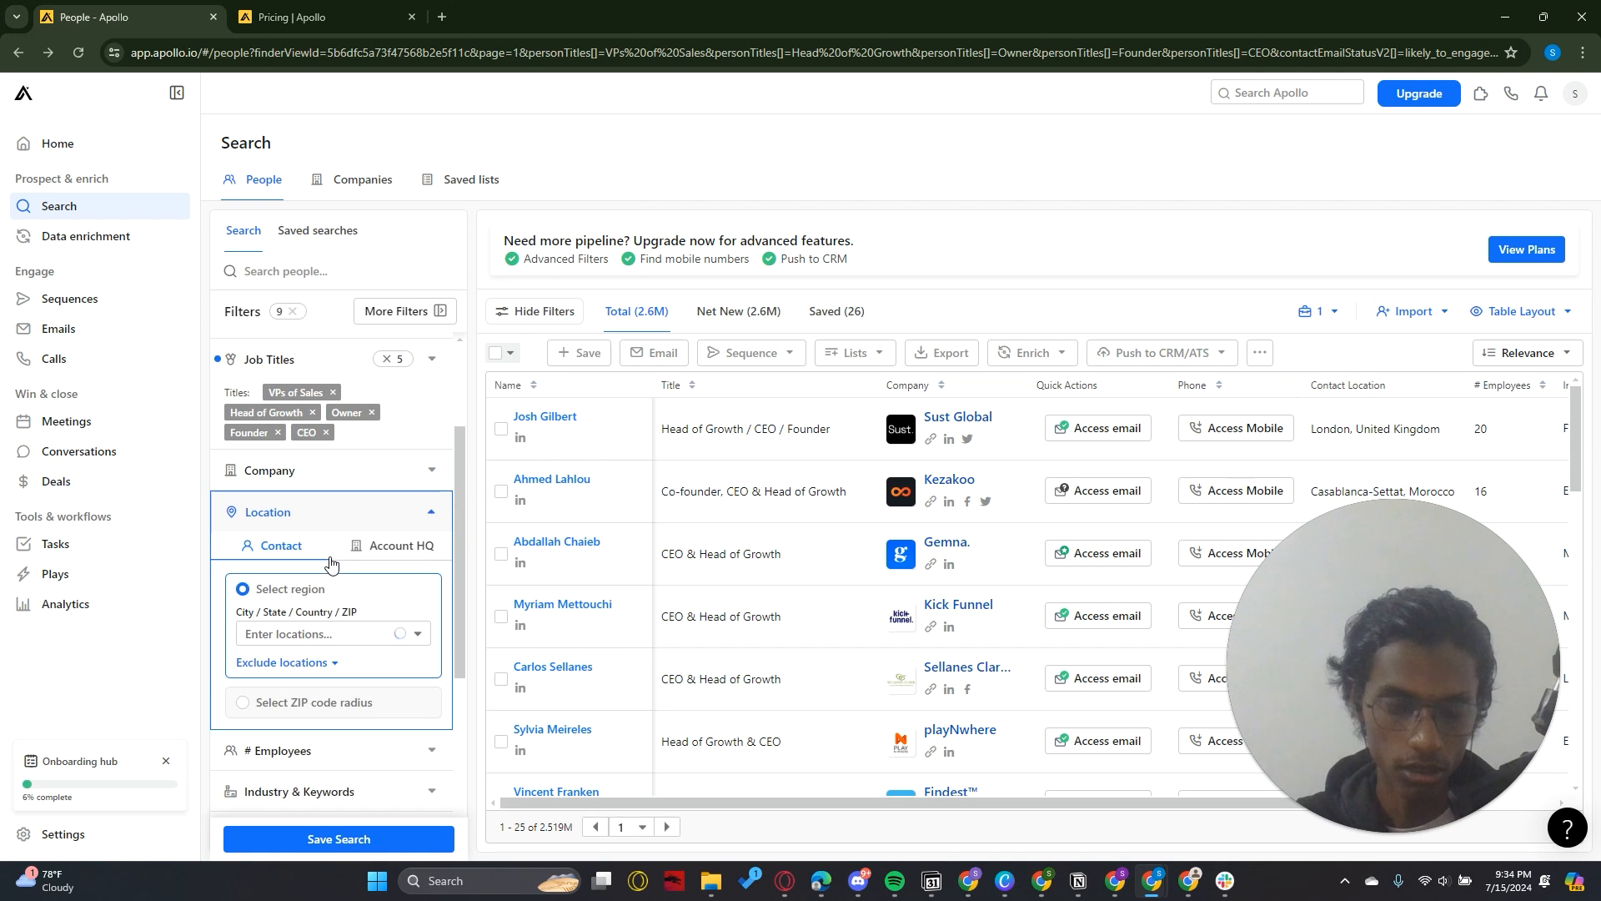
{"action": "left_click", "coordinate": [244, 634]}
{"action": "type", "text": "Te"}
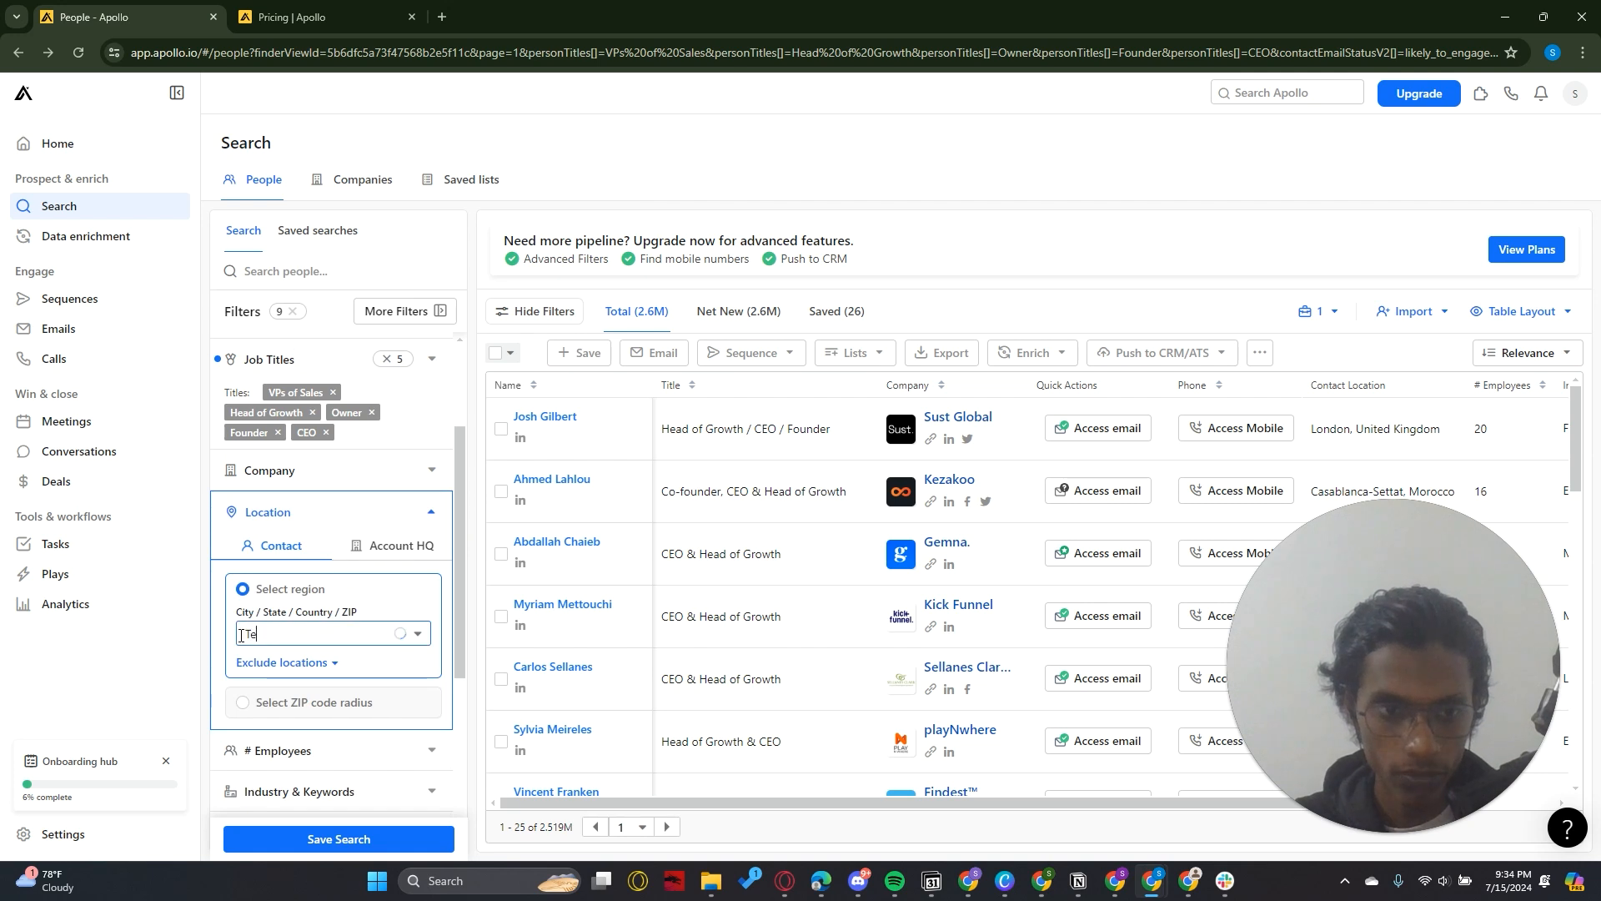
{"action": "type", "text": "xas"}
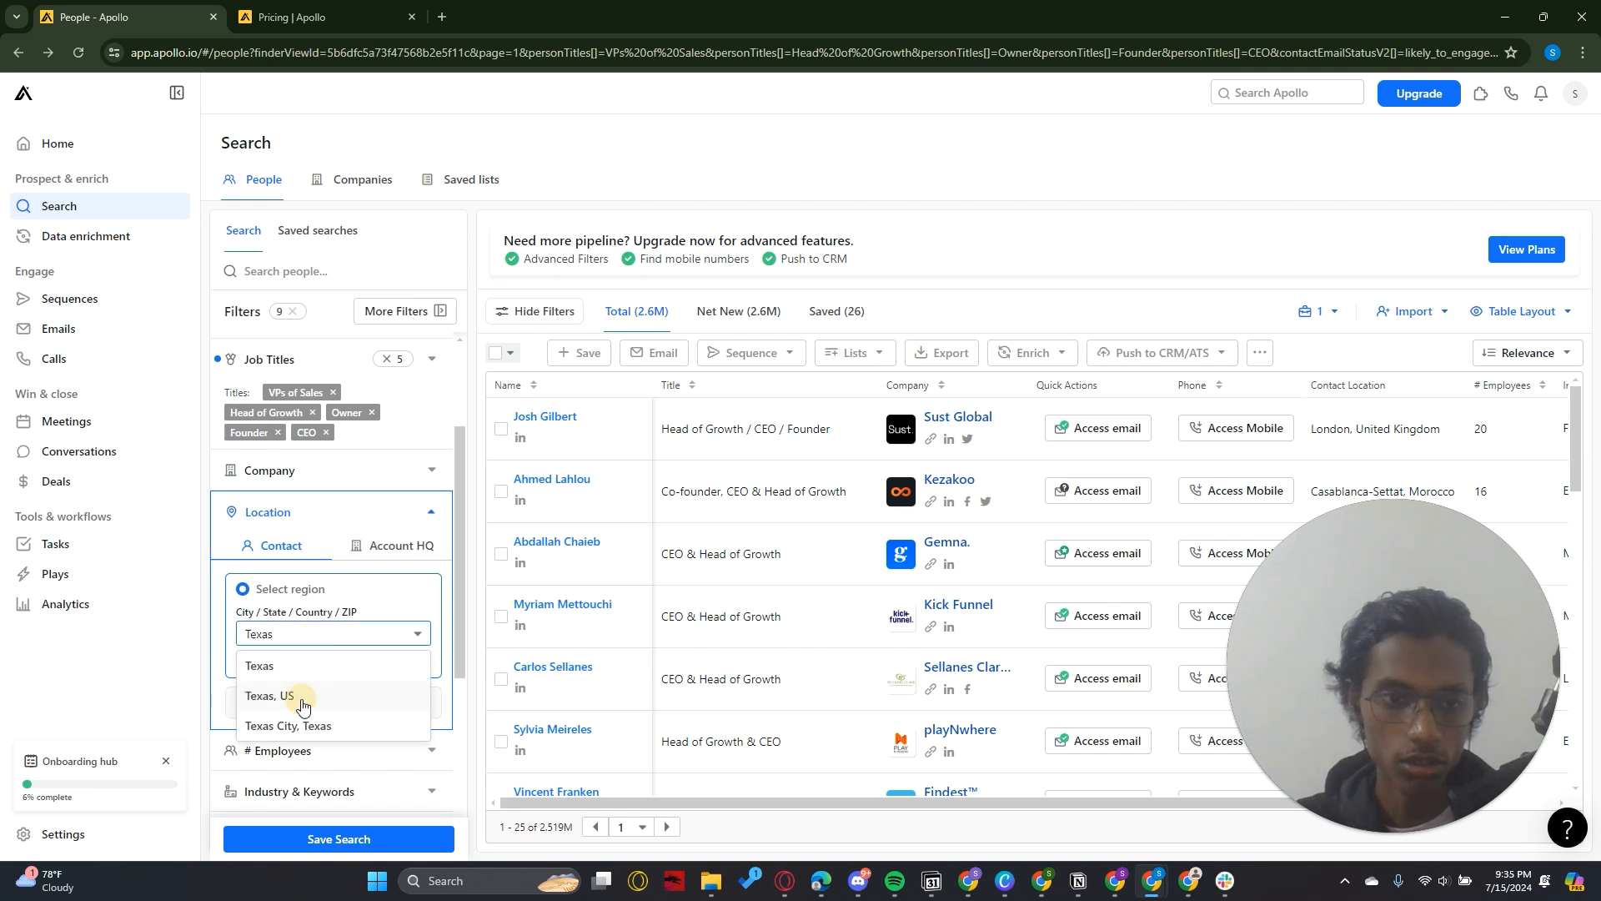
{"action": "left_click", "coordinate": [302, 701]}
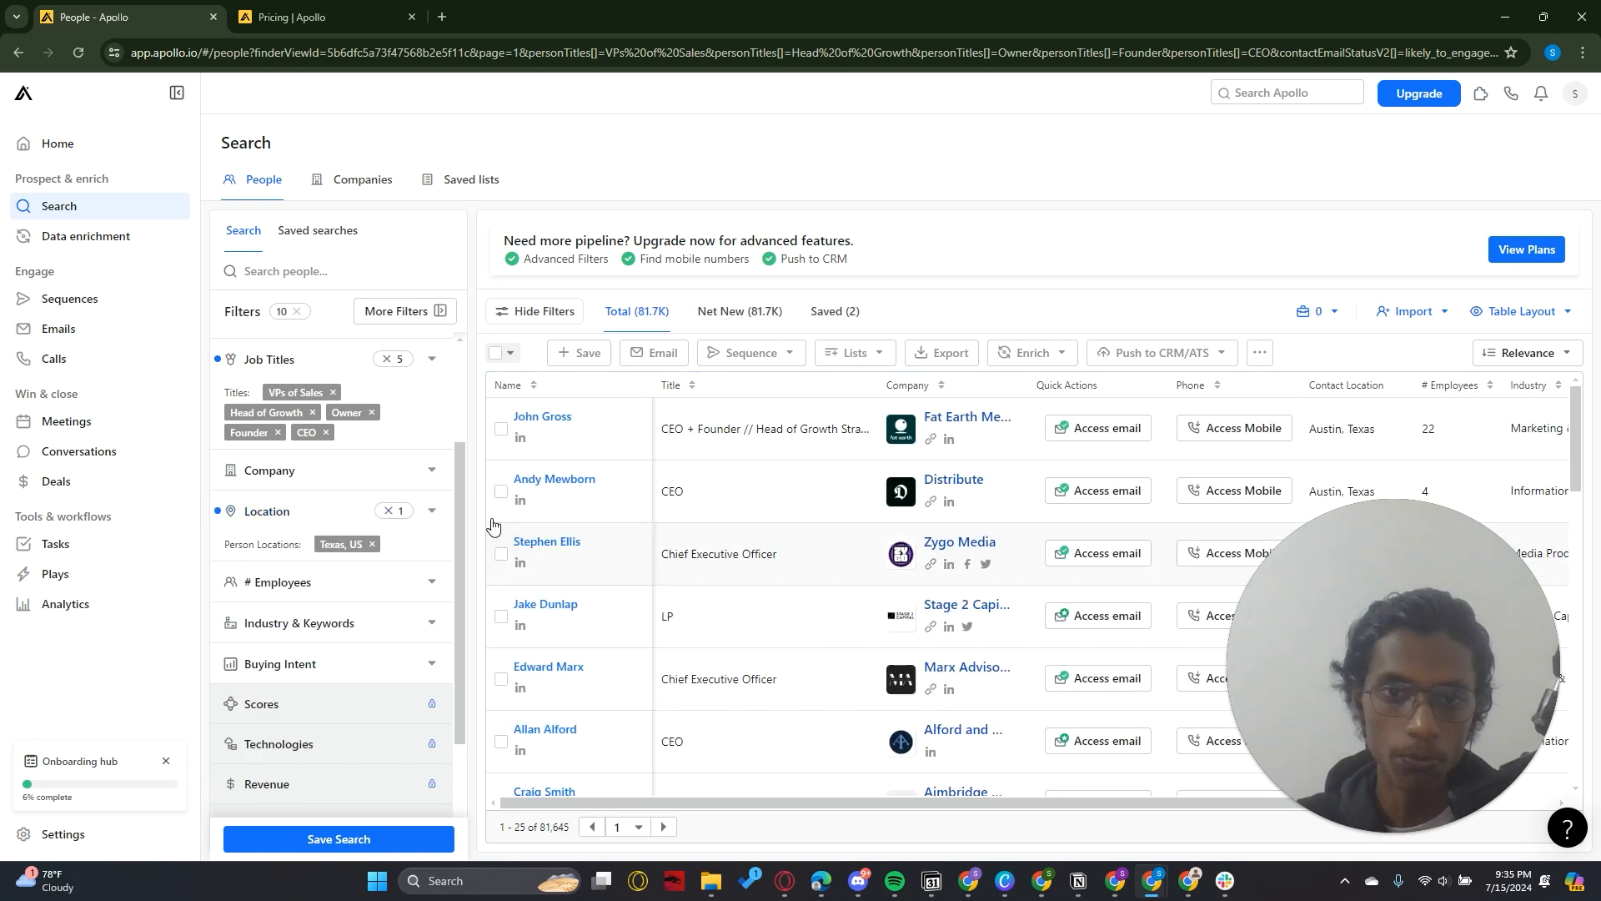
Open the industry list in the Industry & Keywords filter
{"action": "scroll", "coordinate": [440, 537], "scroll_direction": "down", "scroll_amount": 2}
{"action": "scroll", "coordinate": [440, 537], "scroll_direction": "down", "scroll_amount": 1}
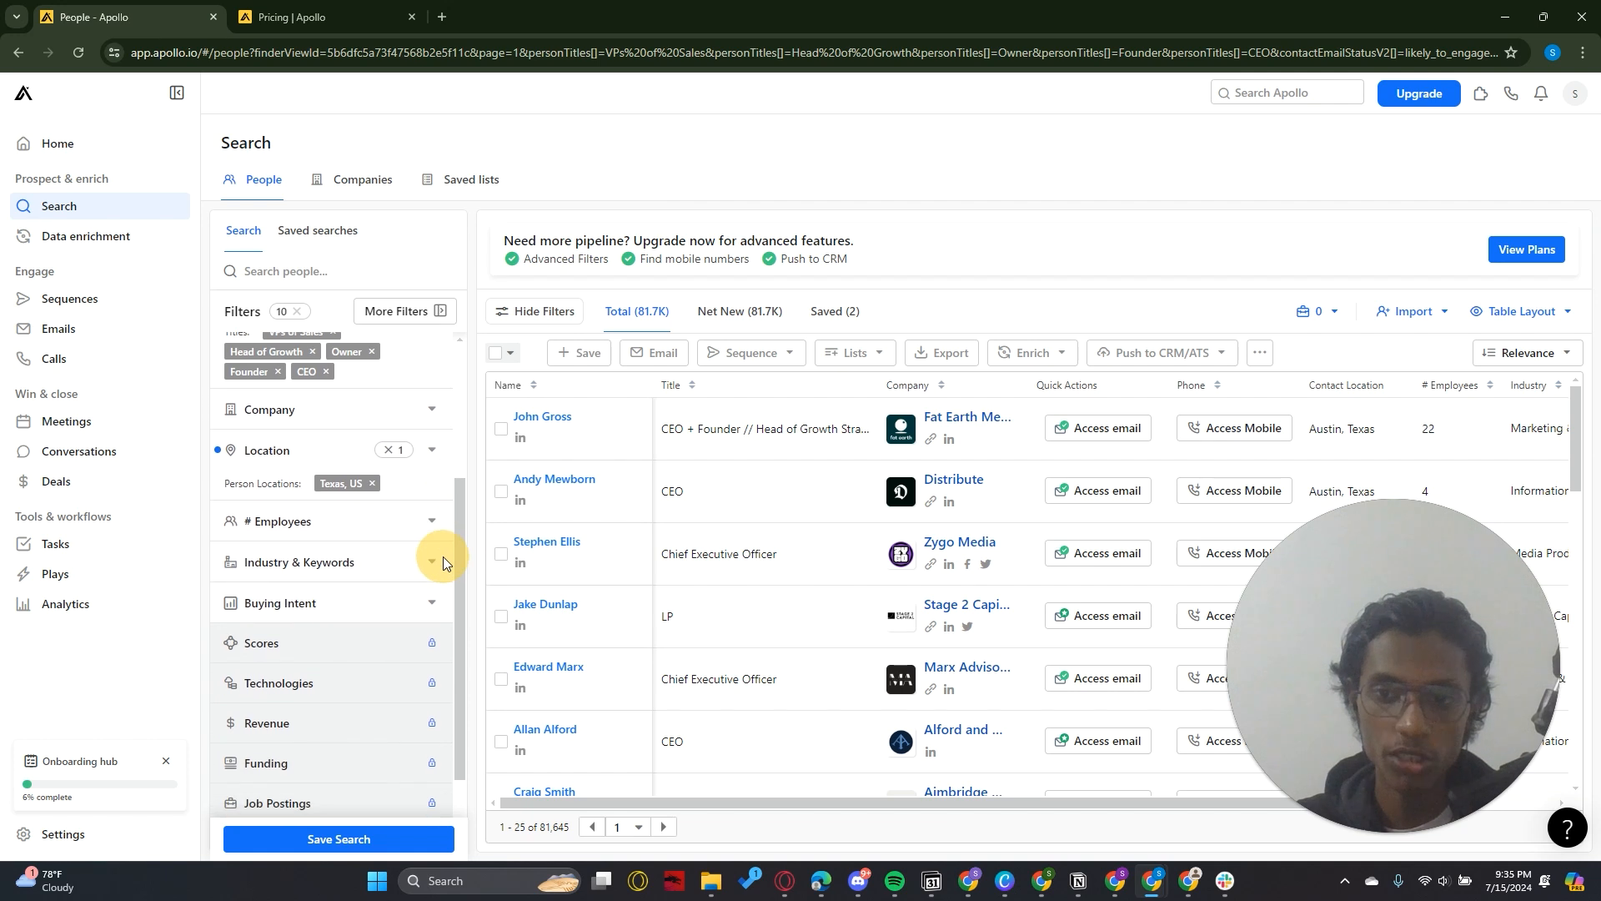
{"action": "left_click", "coordinate": [401, 563]}
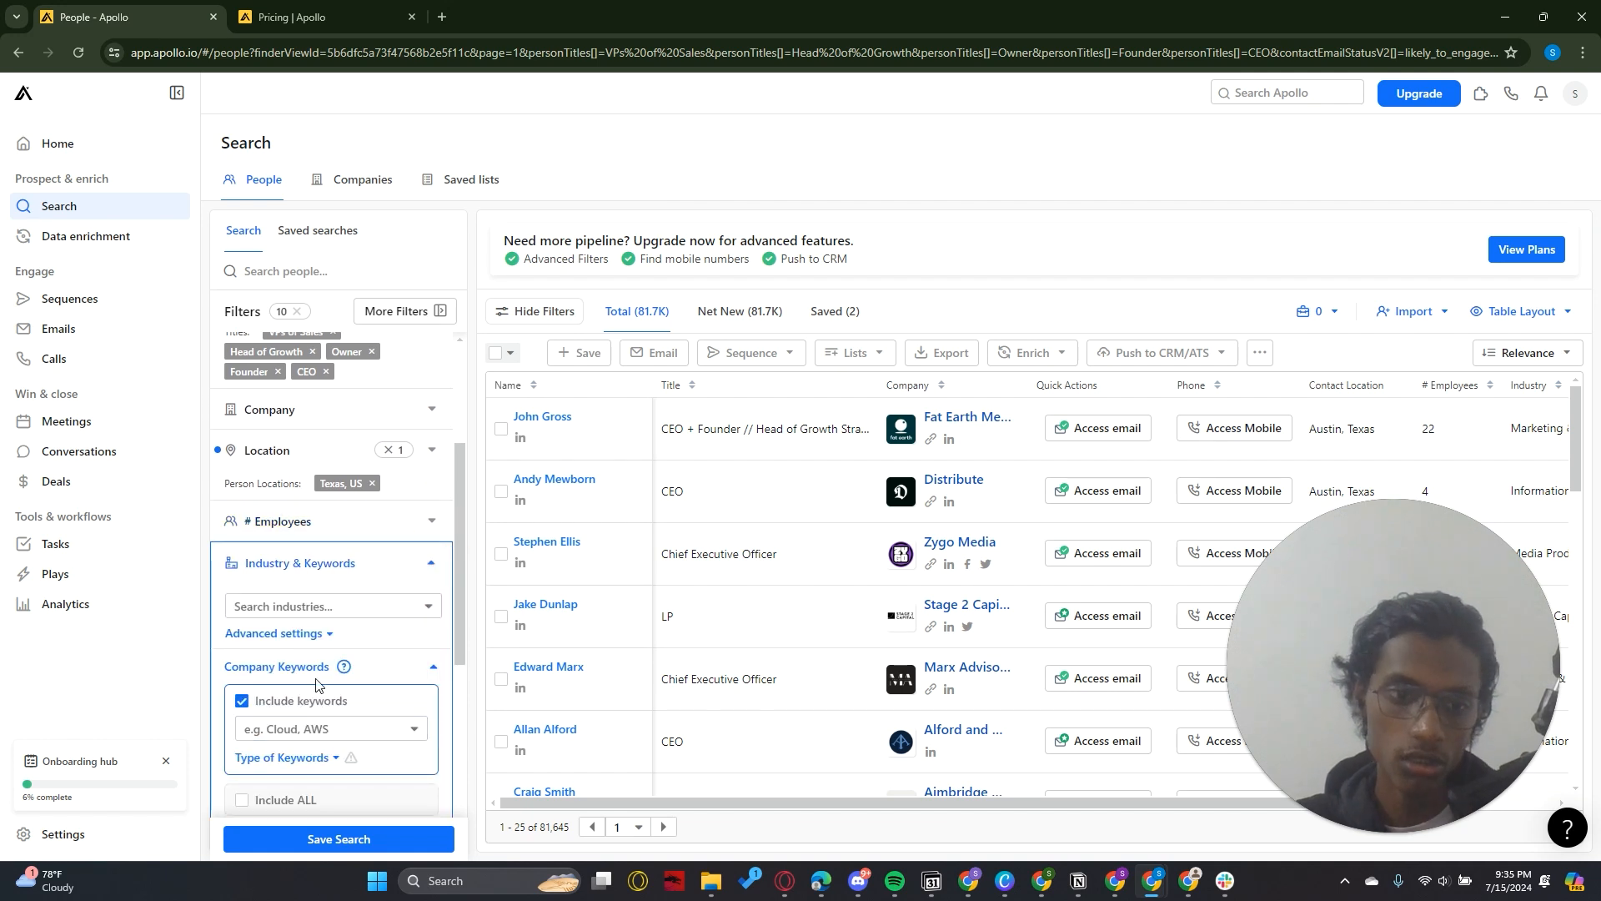
{"action": "left_click", "coordinate": [285, 607]}
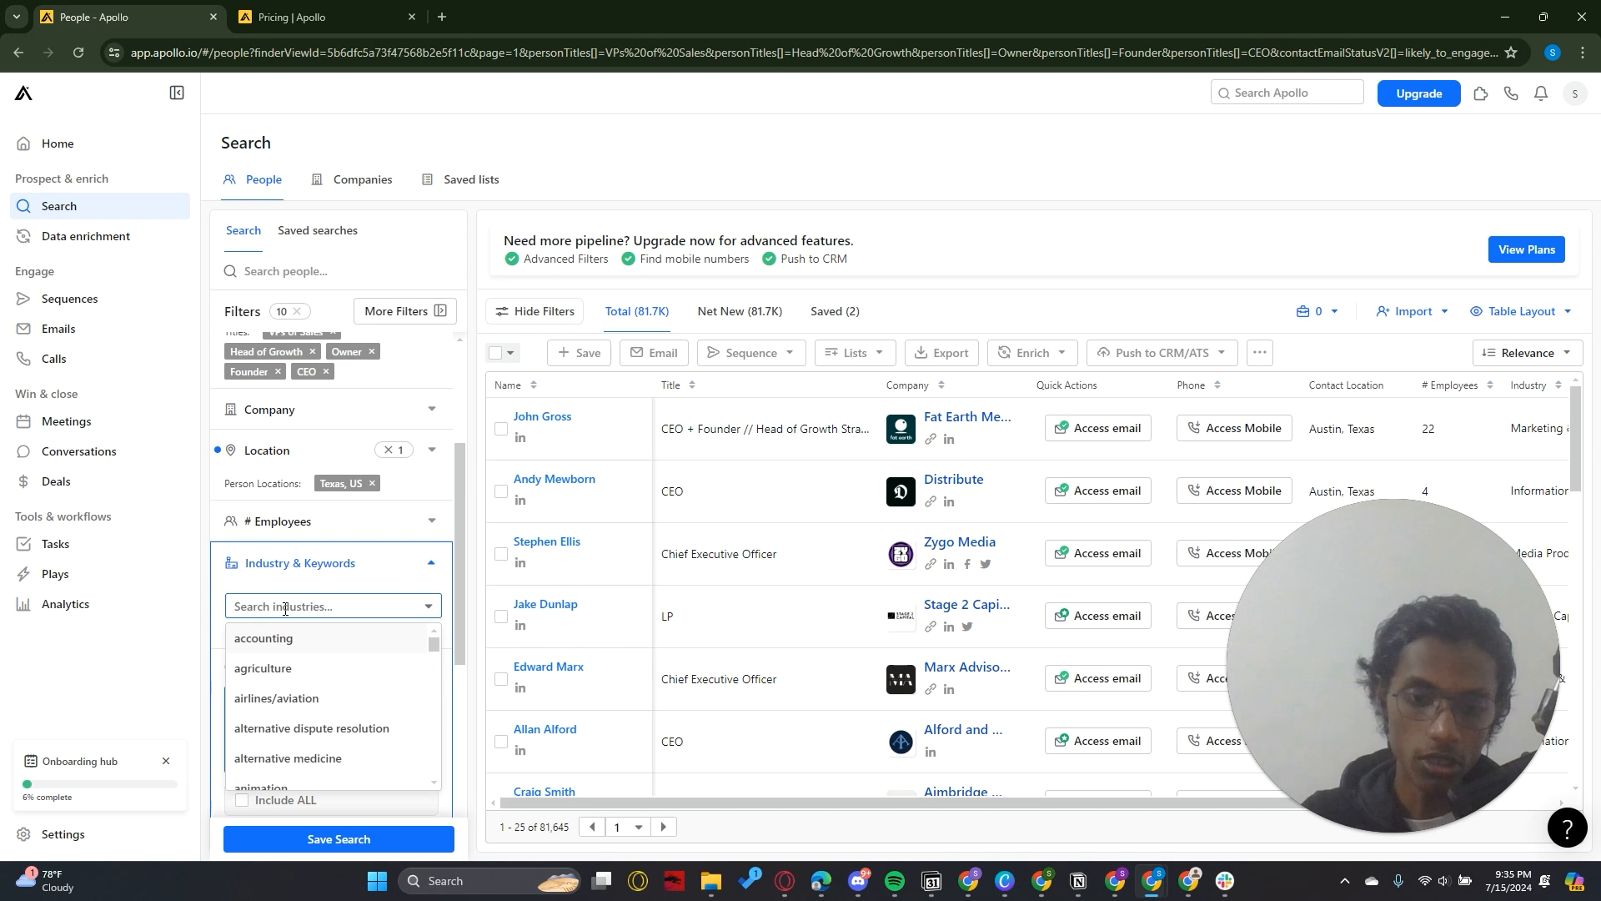
{"action": "type", "text": "industry"}
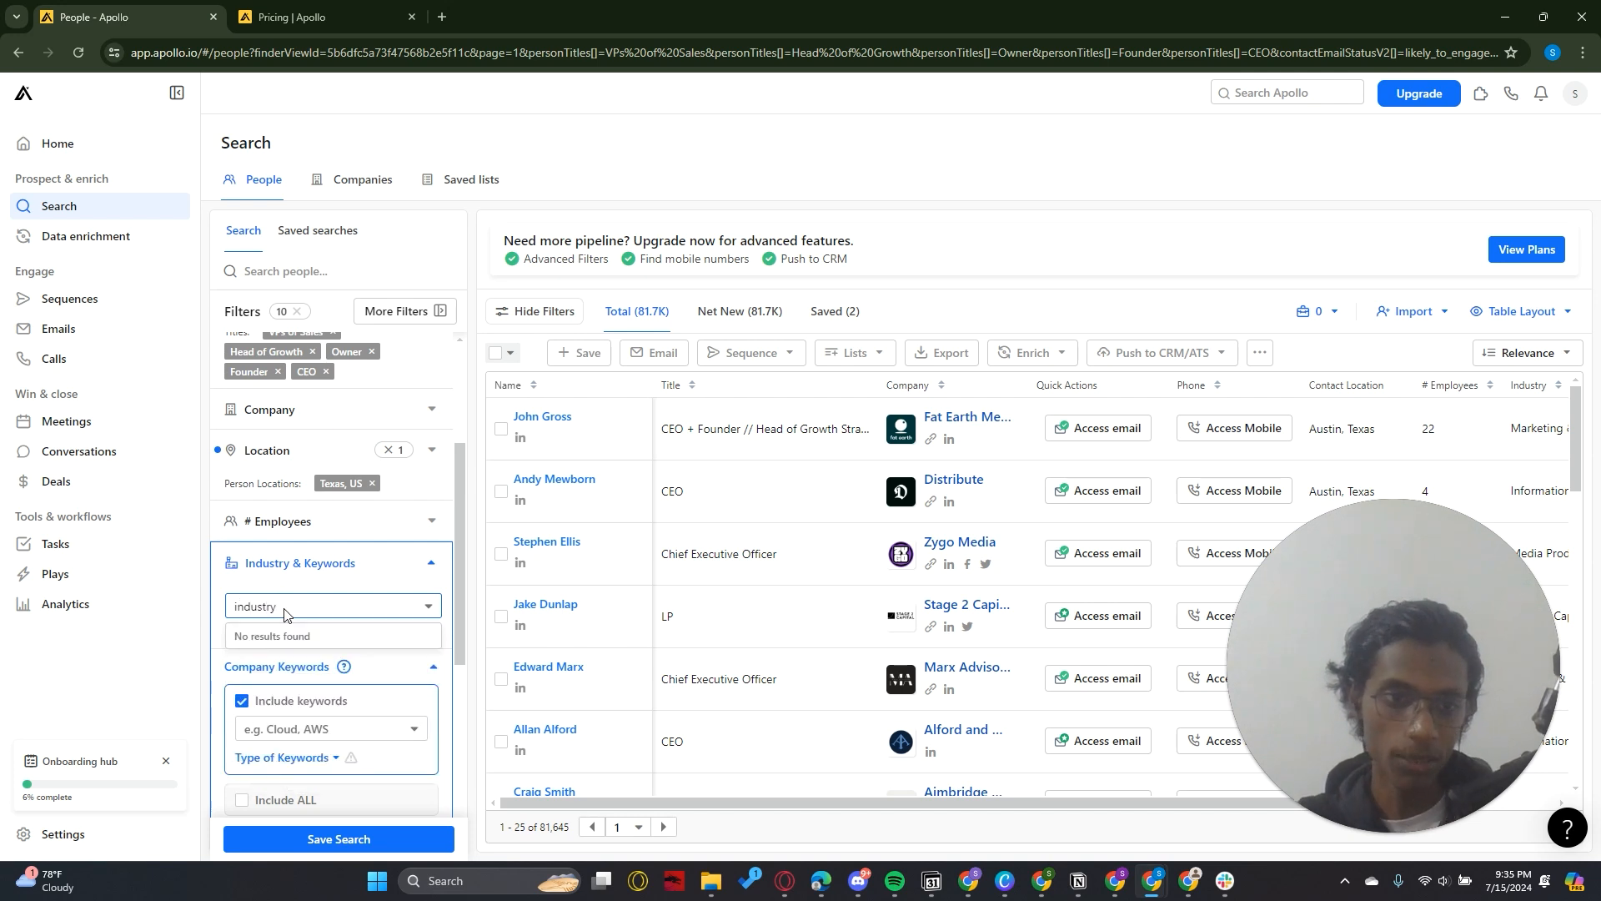
{"action": "key", "text": "BackSpace"}
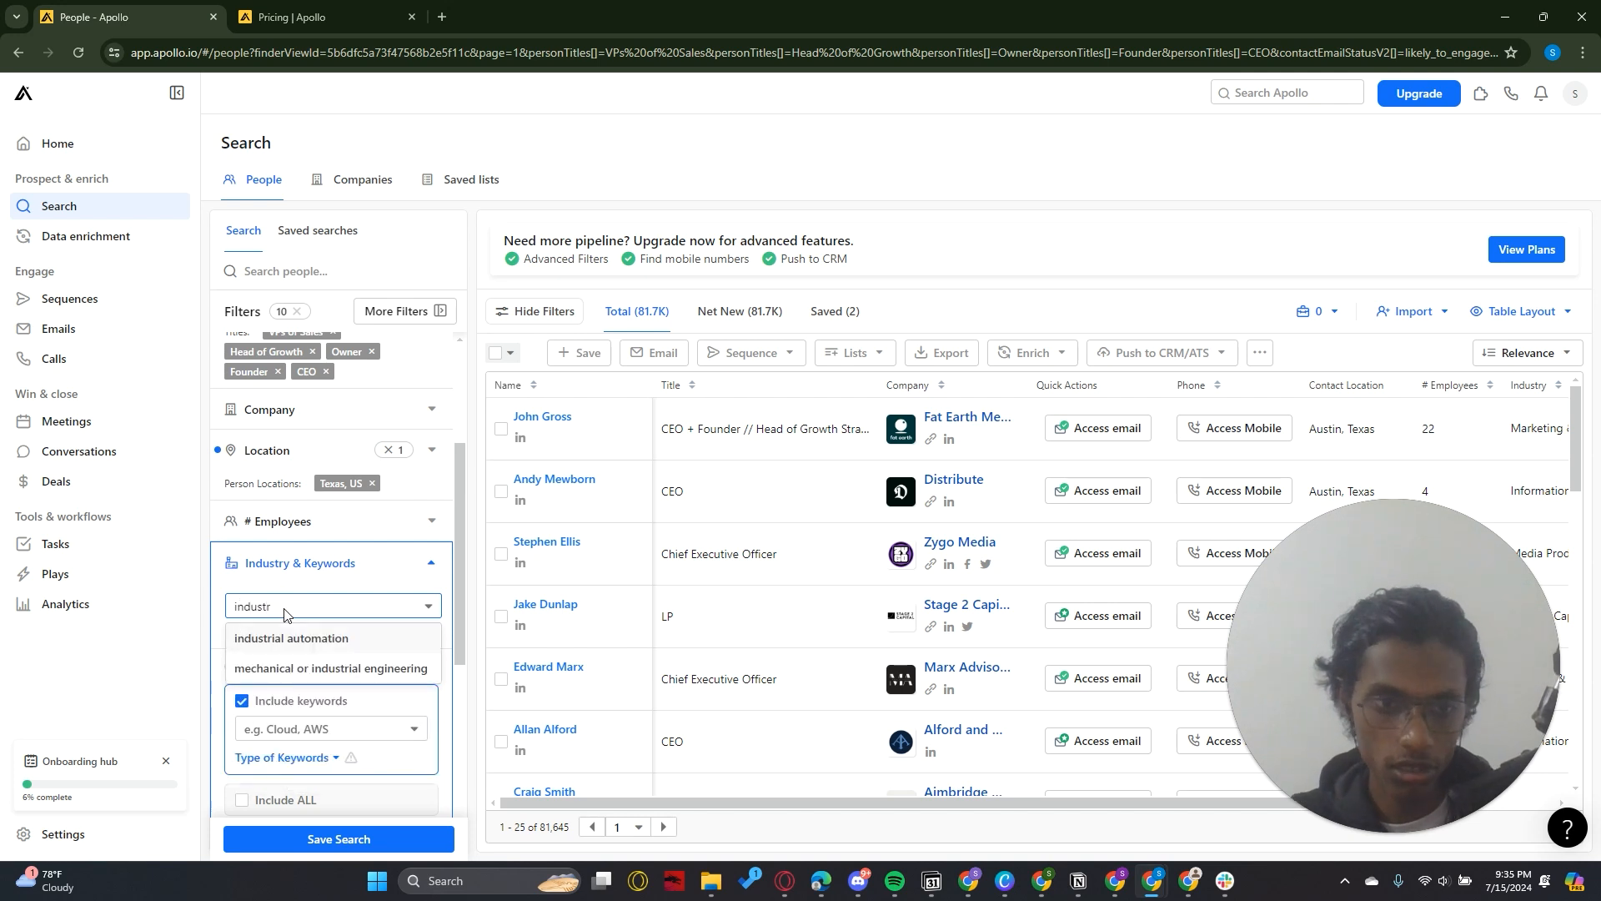
{"action": "key", "text": "BackSpace"}
{"action": "key", "text": "BackSpace"}
{"action": "key", "text": "ctrl+a"}
Search the industries for "information", add information technology & services to the filter, and collapse Industry & Keywords
{"action": "type", "text": "in"}
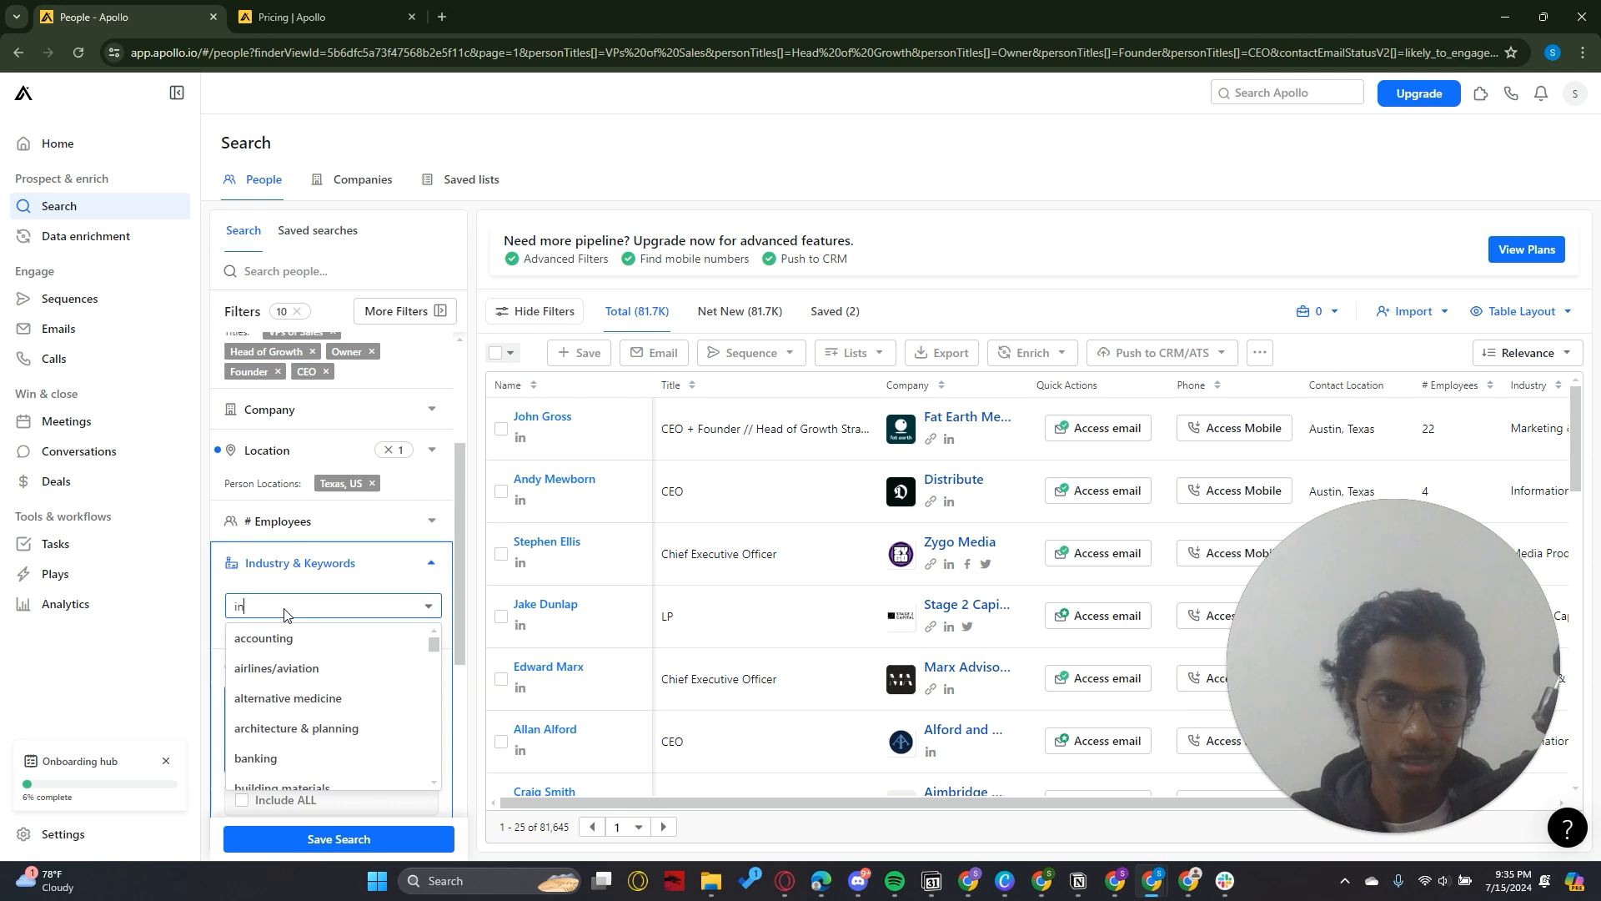
{"action": "type", "text": "format"}
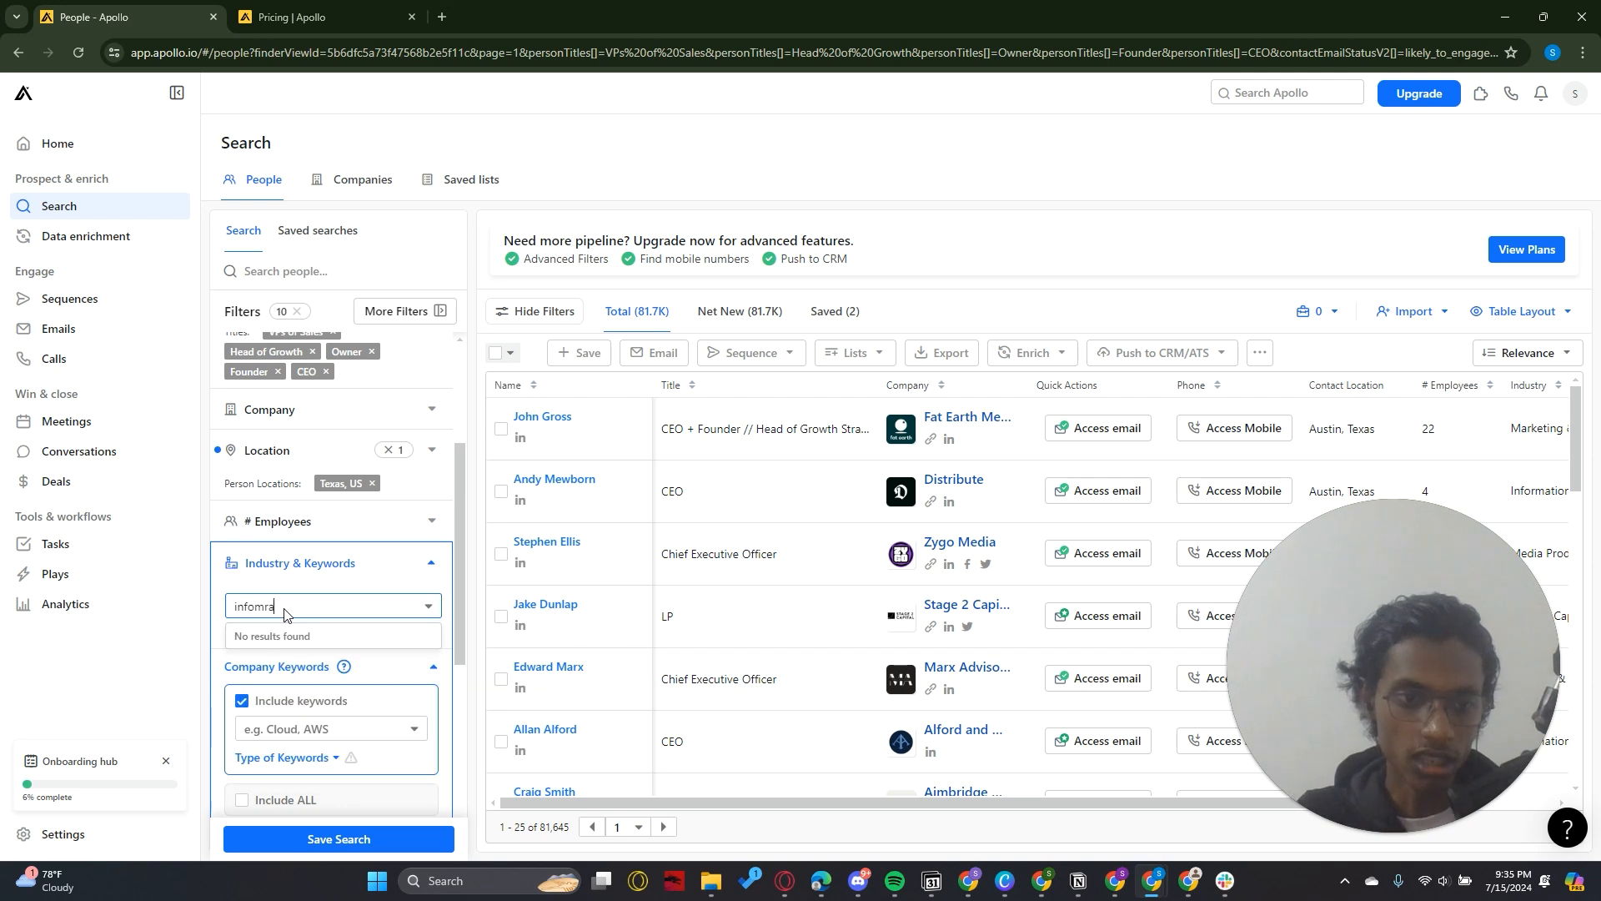
{"action": "type", "text": "ion"}
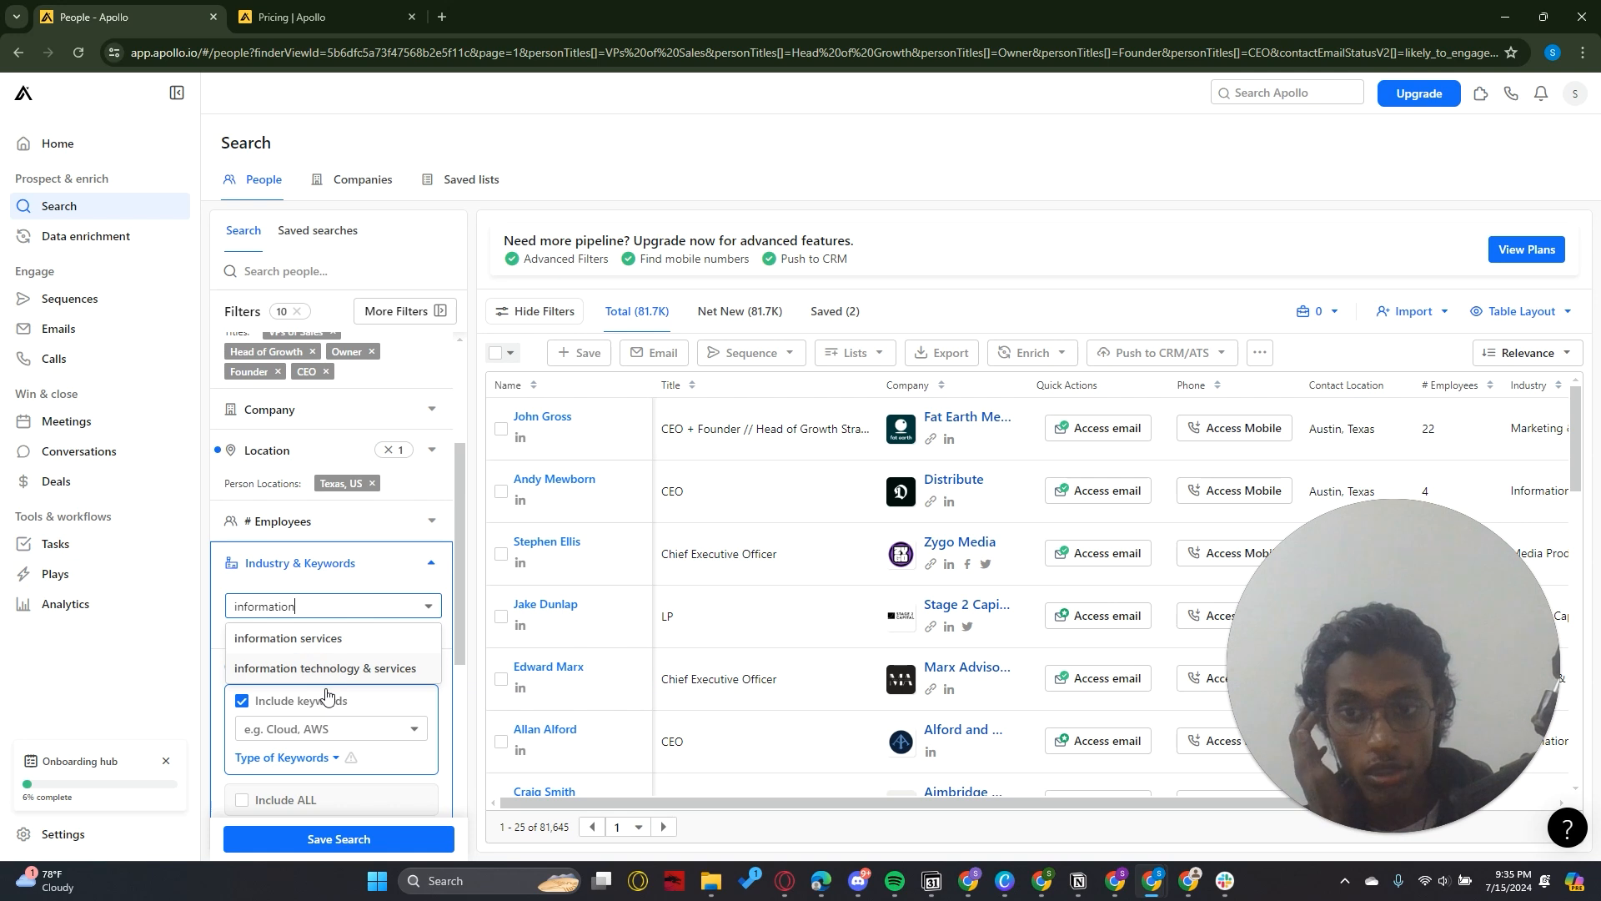
{"action": "left_click", "coordinate": [333, 657]}
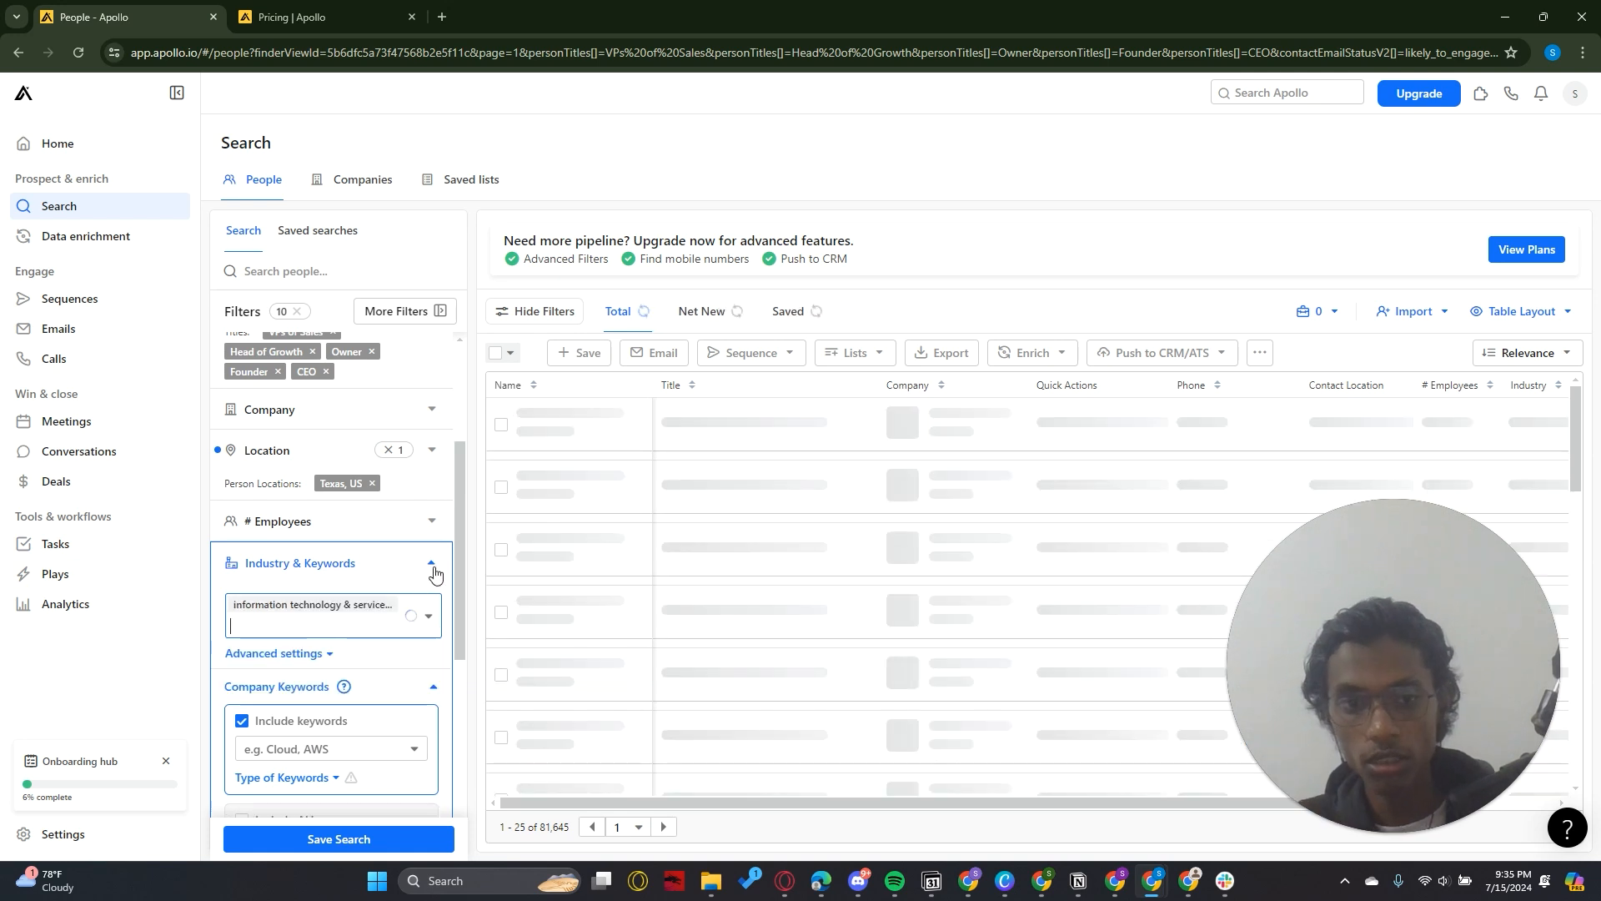
{"action": "left_click", "coordinate": [432, 565]}
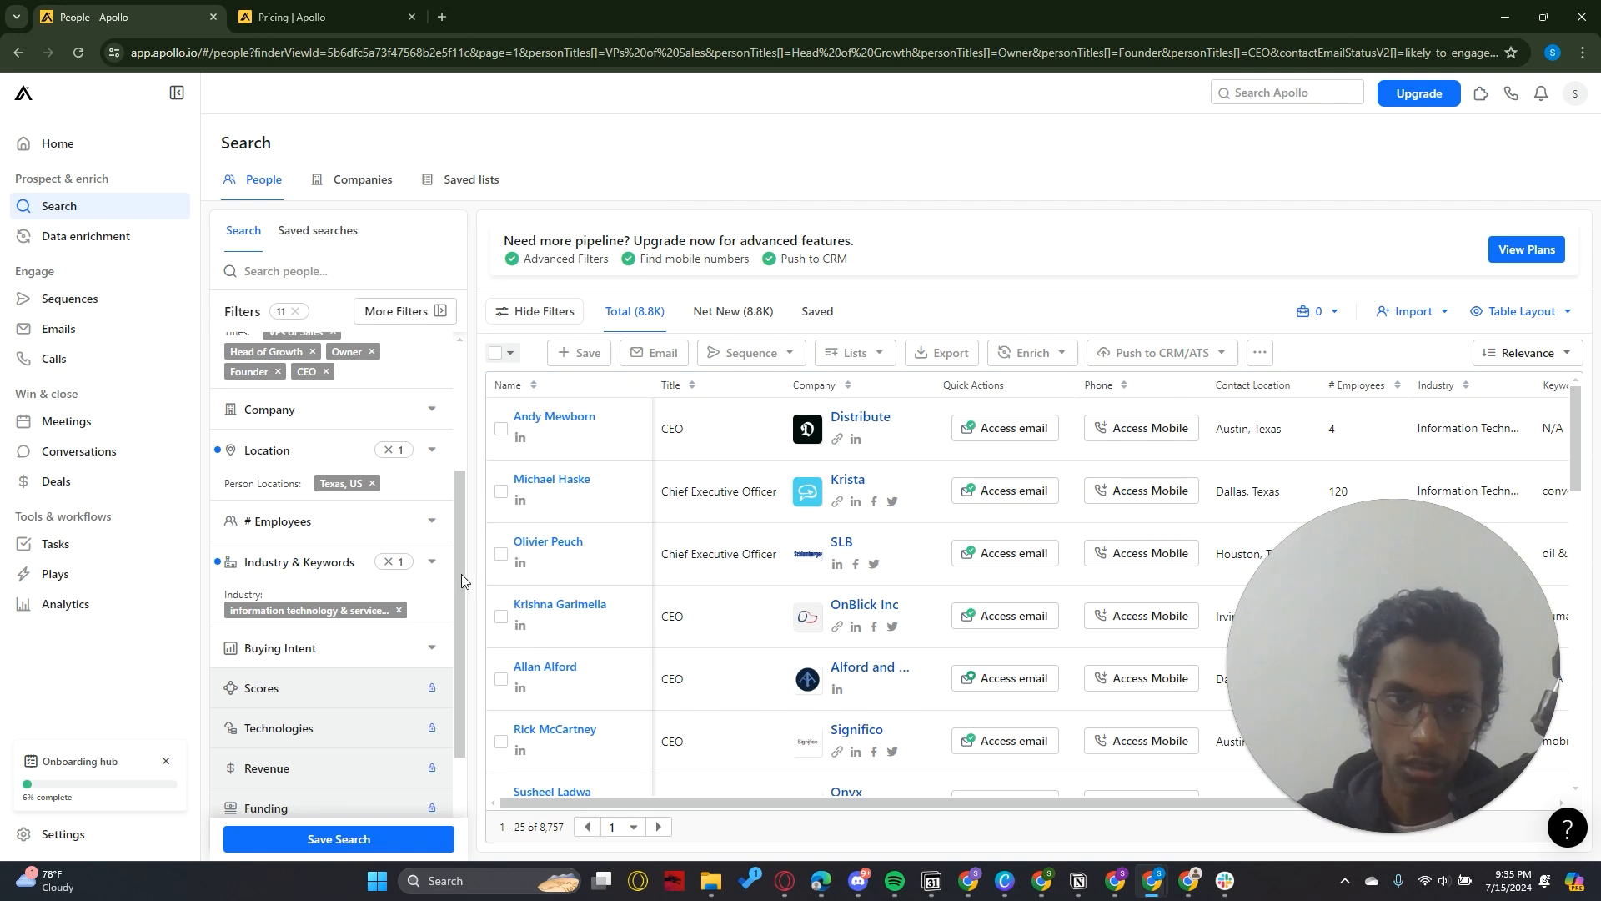
Limit the # Employees filter to the predefined range 1-10 and collapse it
{"action": "scroll", "coordinate": [458, 577], "scroll_direction": "down", "scroll_amount": 1}
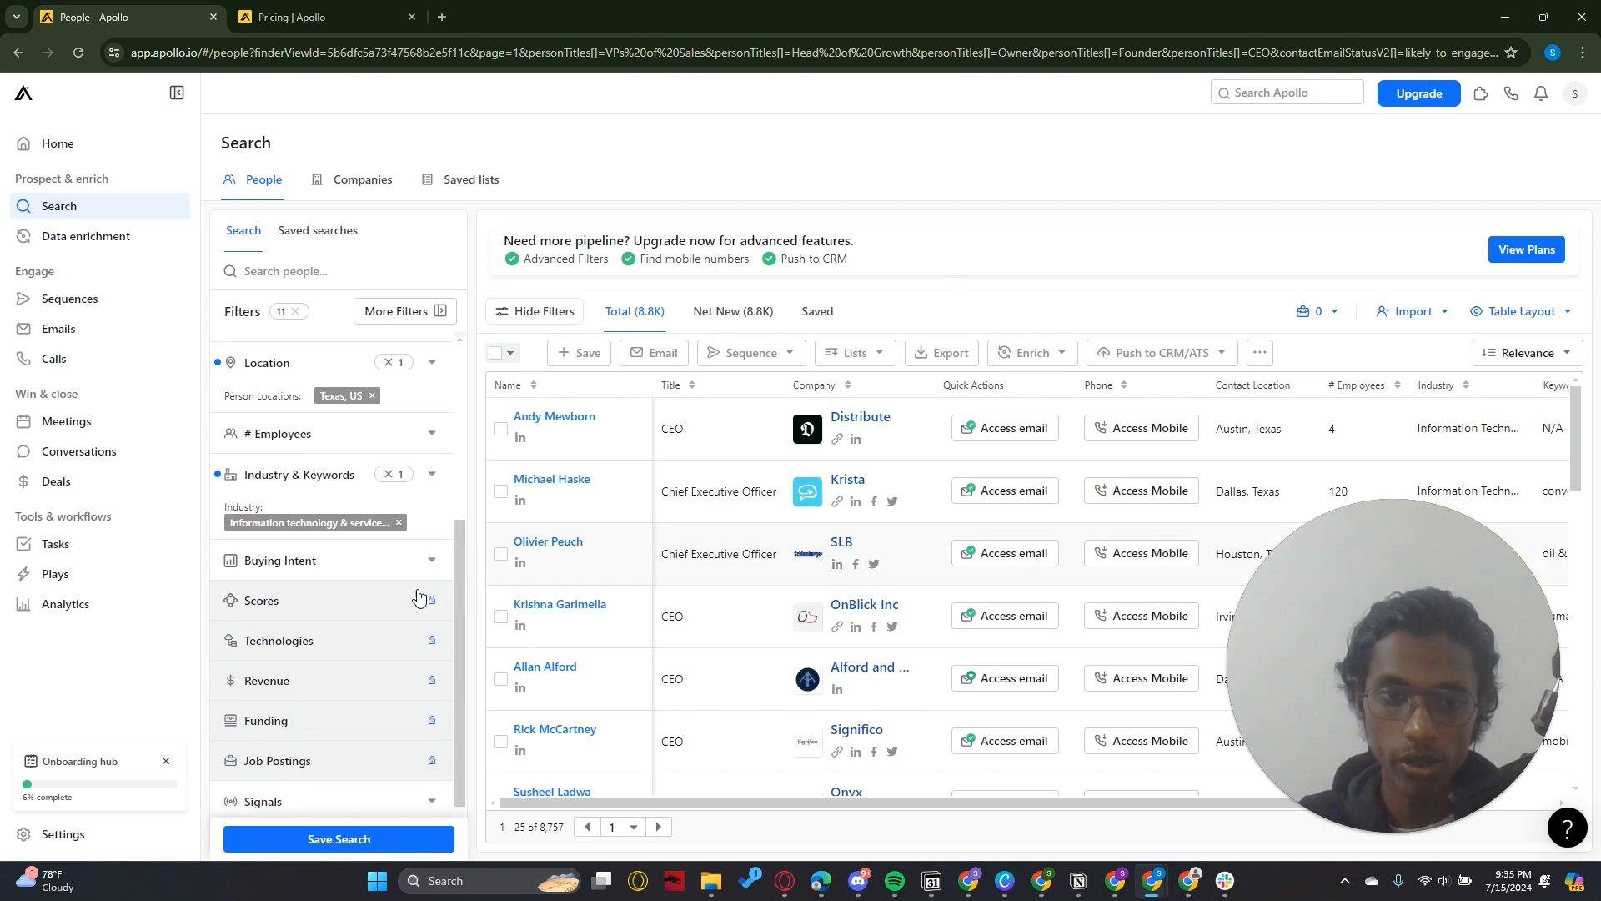
{"action": "scroll", "coordinate": [463, 593], "scroll_direction": "up", "scroll_amount": 1}
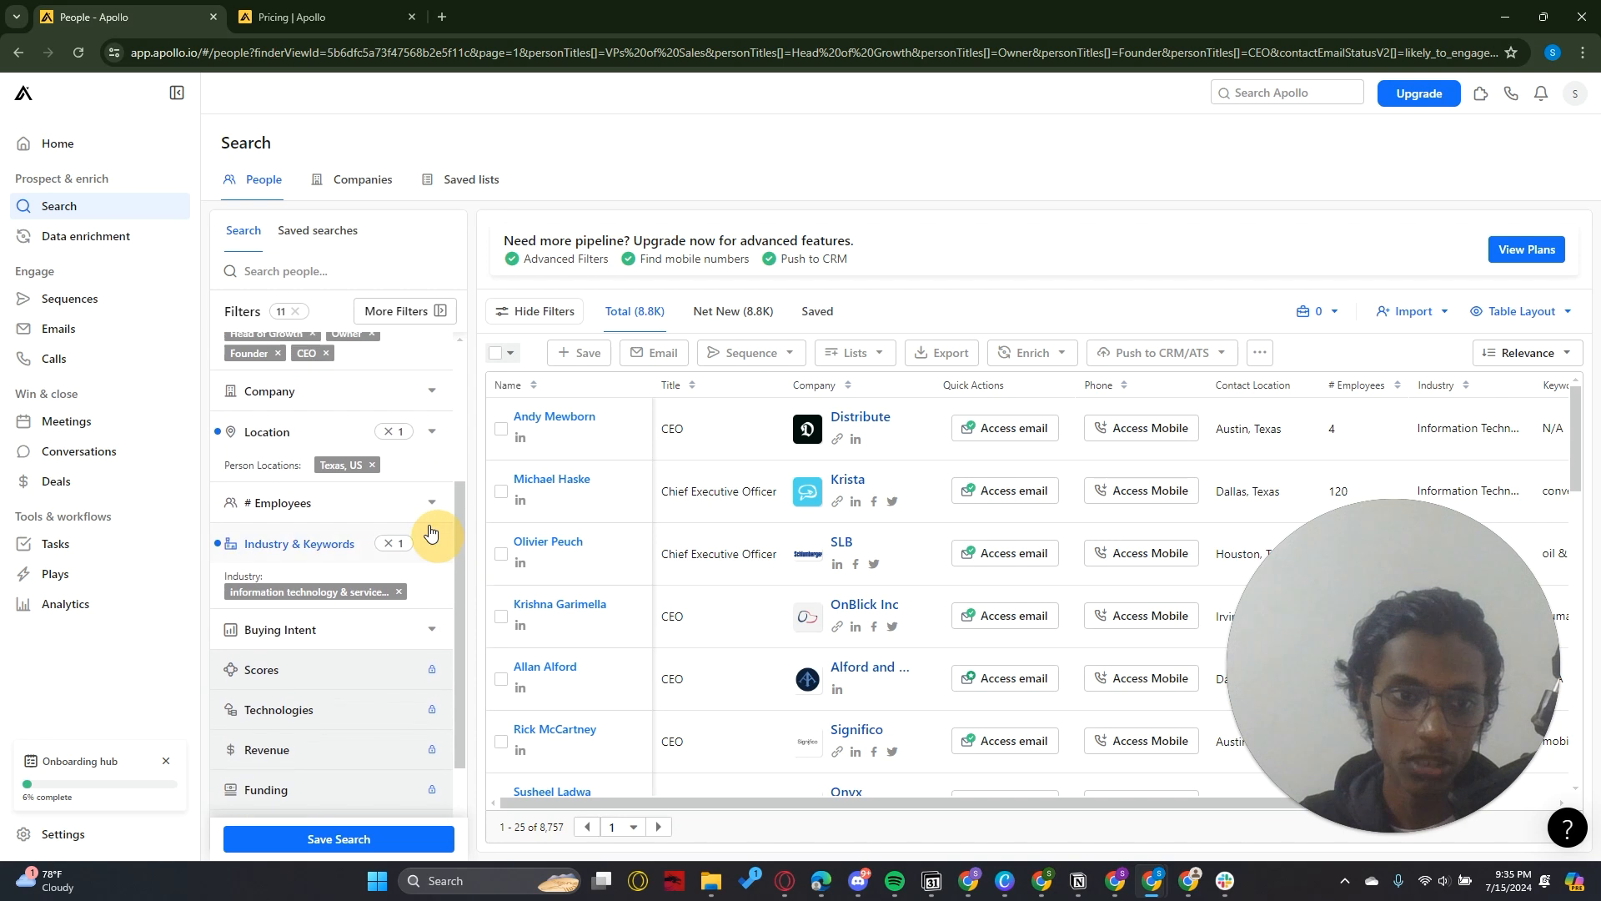
{"action": "left_click", "coordinate": [422, 511]}
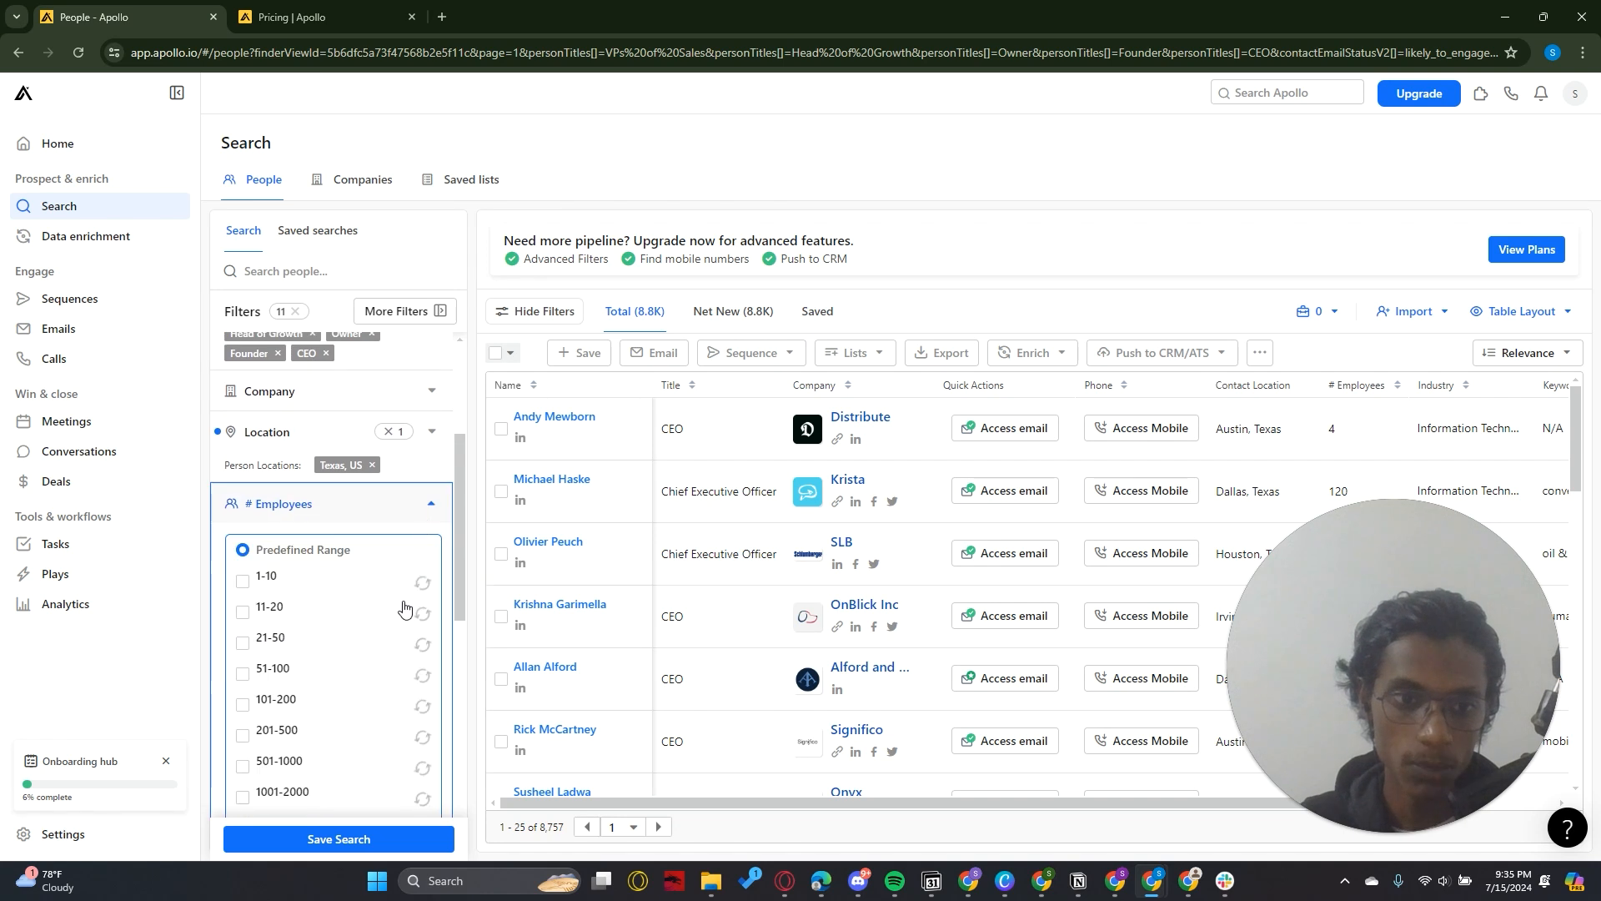
{"action": "left_click", "coordinate": [419, 509]}
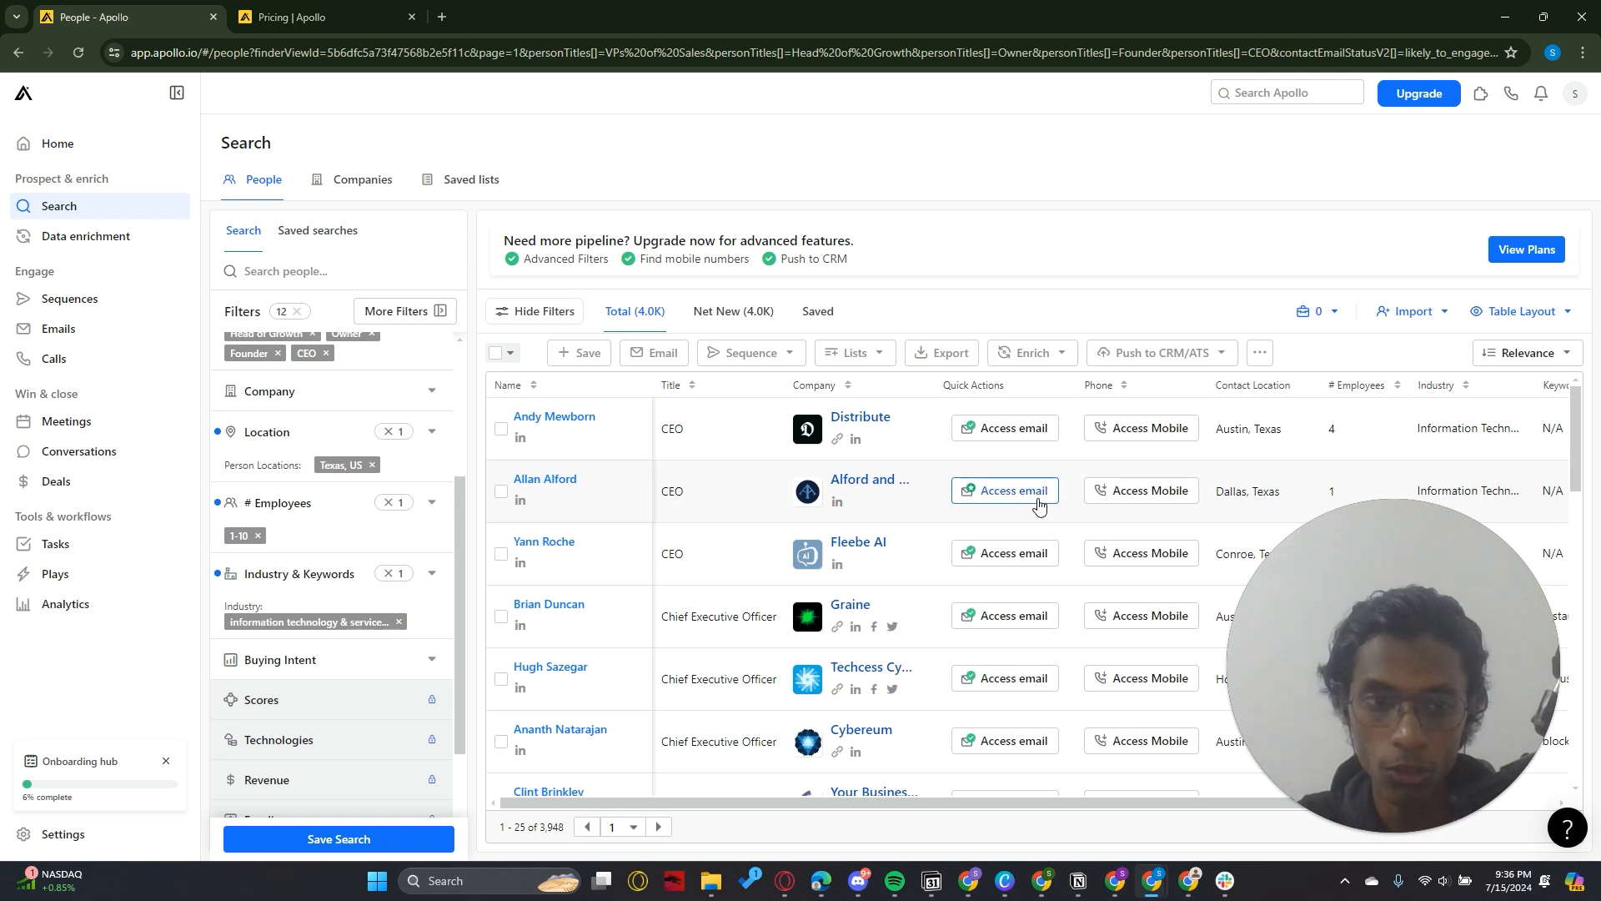
Examine the full set of pinned, person, company, engagement, source and miscellaneous filters, and close the overview without applying more
{"action": "left_click", "coordinate": [389, 310]}
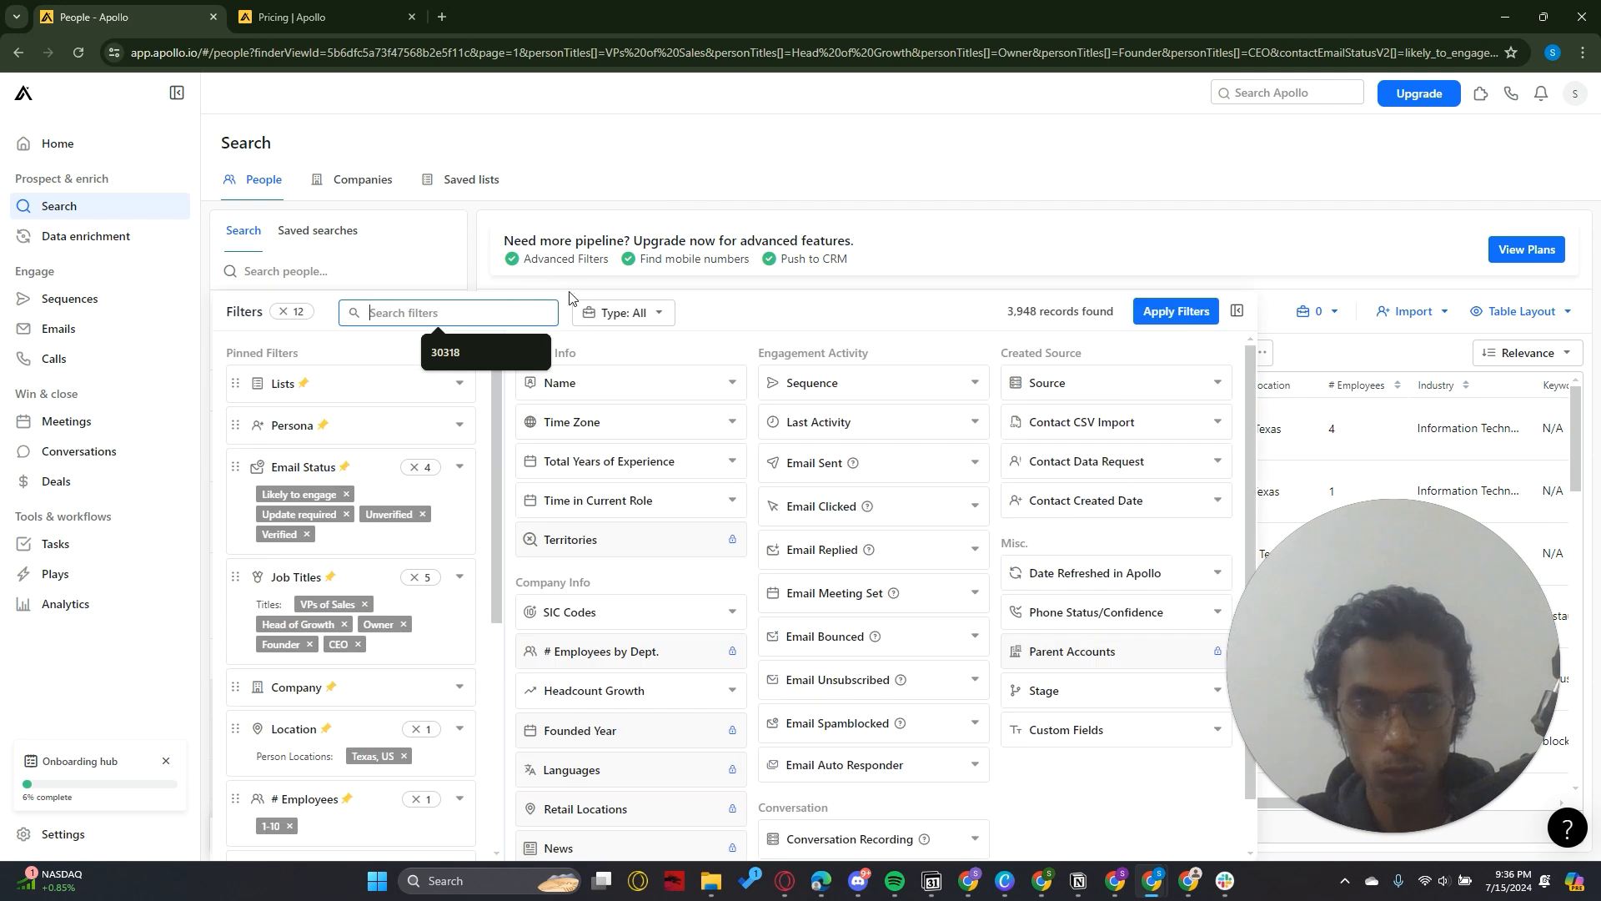
{"action": "left_click_drag", "start_coordinate": [1249, 377], "coordinate": [1249, 422]}
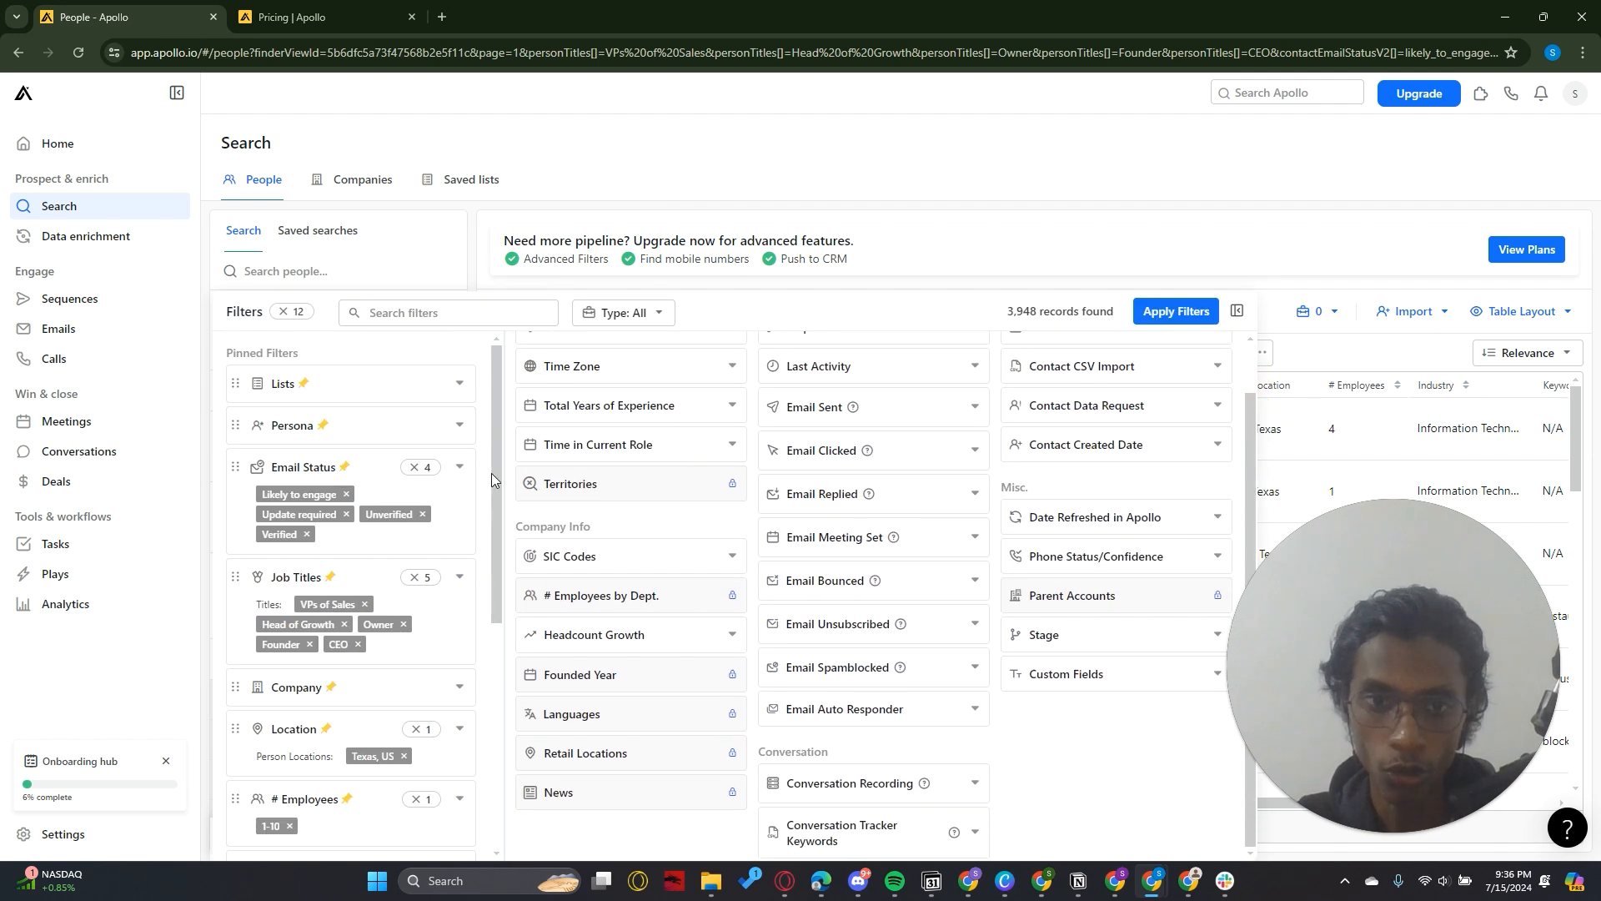
{"action": "left_click_drag", "start_coordinate": [493, 473], "coordinate": [483, 675]}
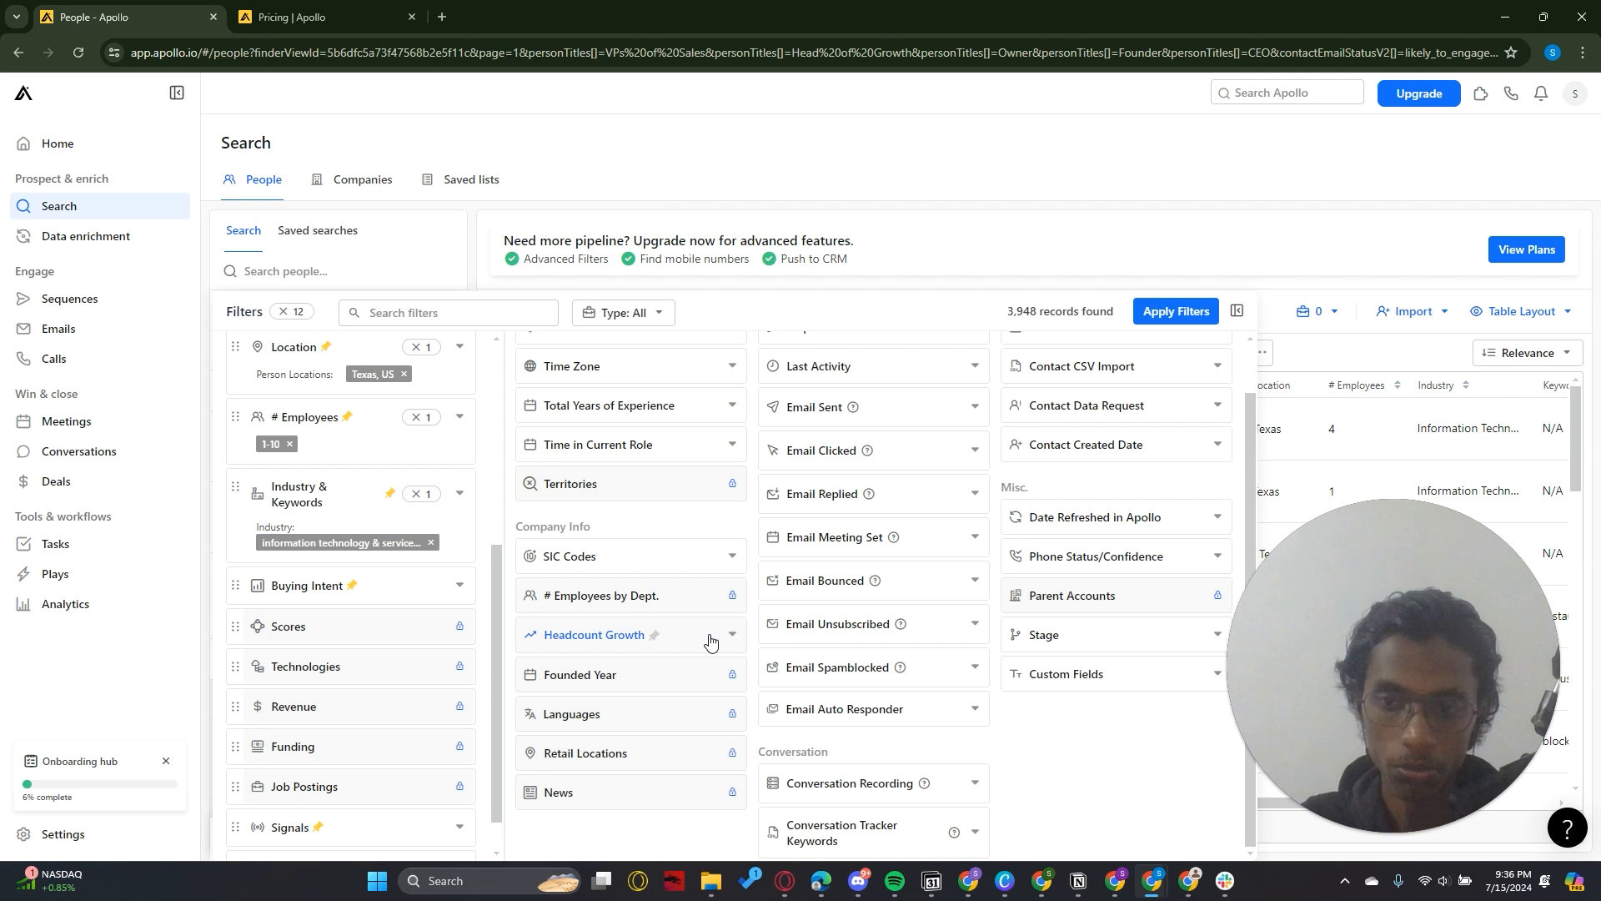
{"action": "left_click_drag", "start_coordinate": [494, 642], "coordinate": [489, 569]}
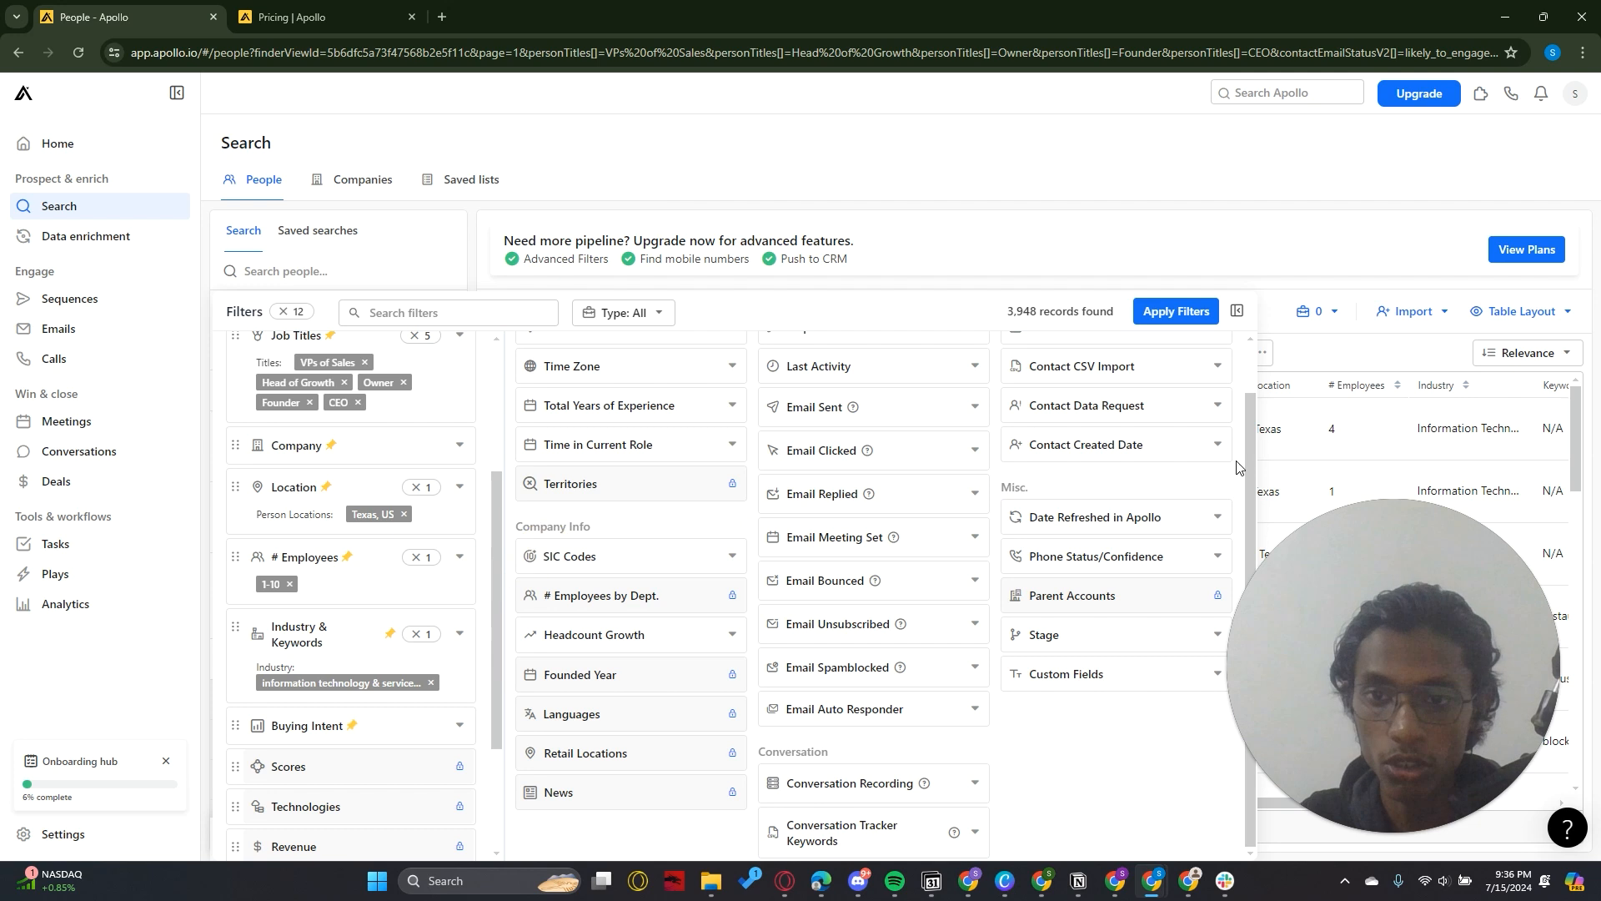
{"action": "scroll", "coordinate": [1243, 417], "scroll_direction": "up", "scroll_amount": 1}
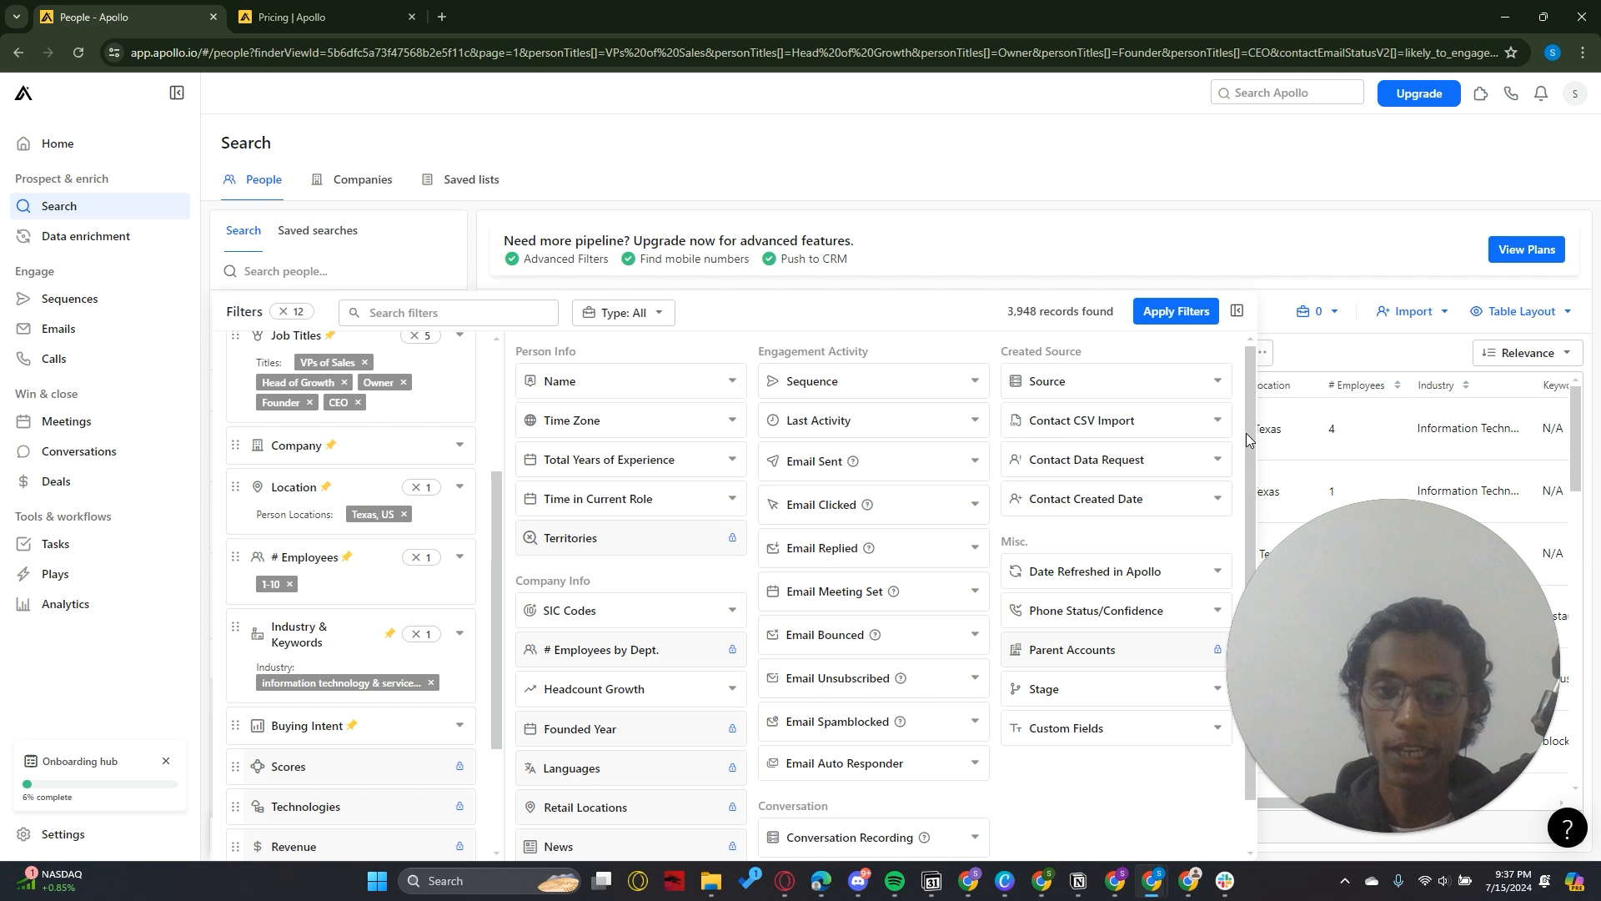
{"action": "left_click_drag", "start_coordinate": [1248, 434], "coordinate": [1249, 492]}
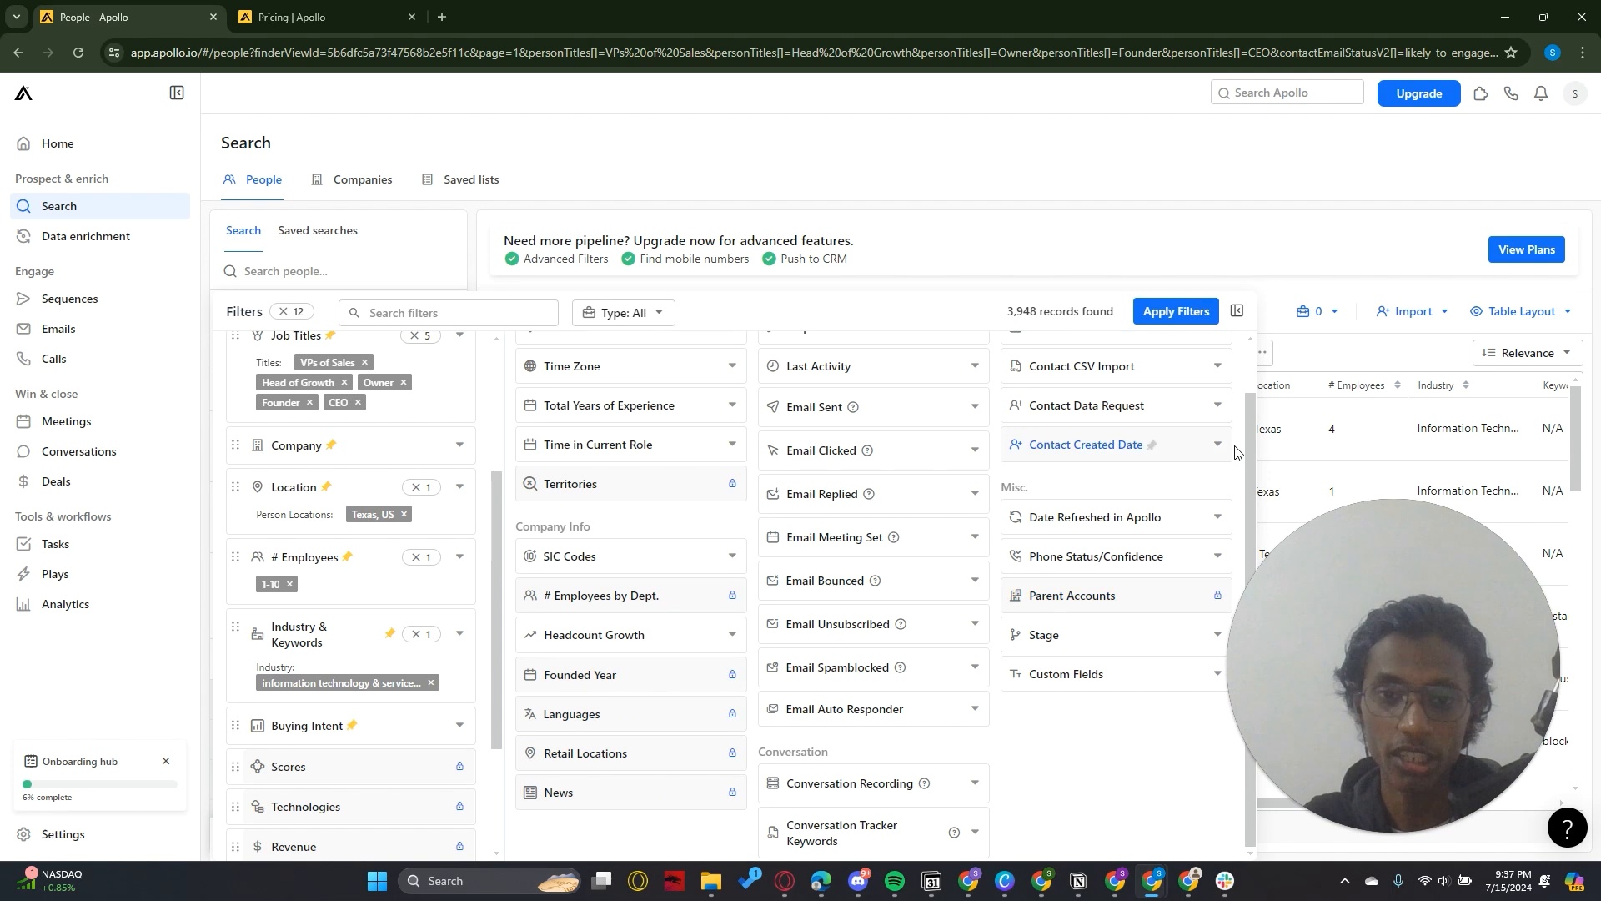
{"action": "left_click_drag", "start_coordinate": [1244, 457], "coordinate": [1243, 443]}
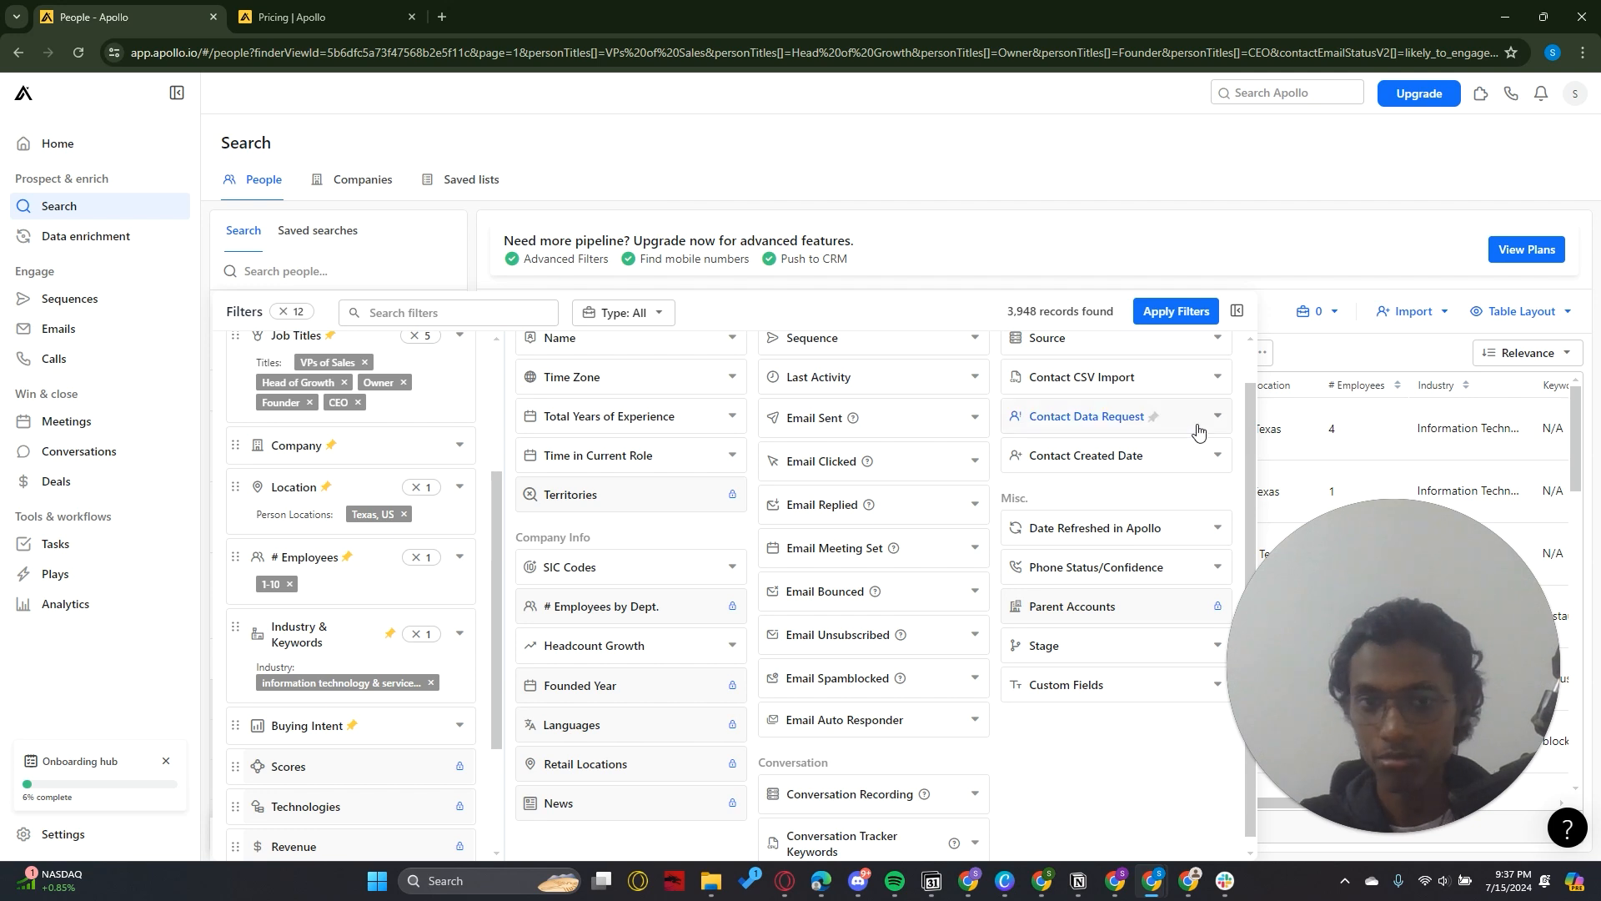
{"action": "left_click_drag", "start_coordinate": [1255, 439], "coordinate": [1248, 397]}
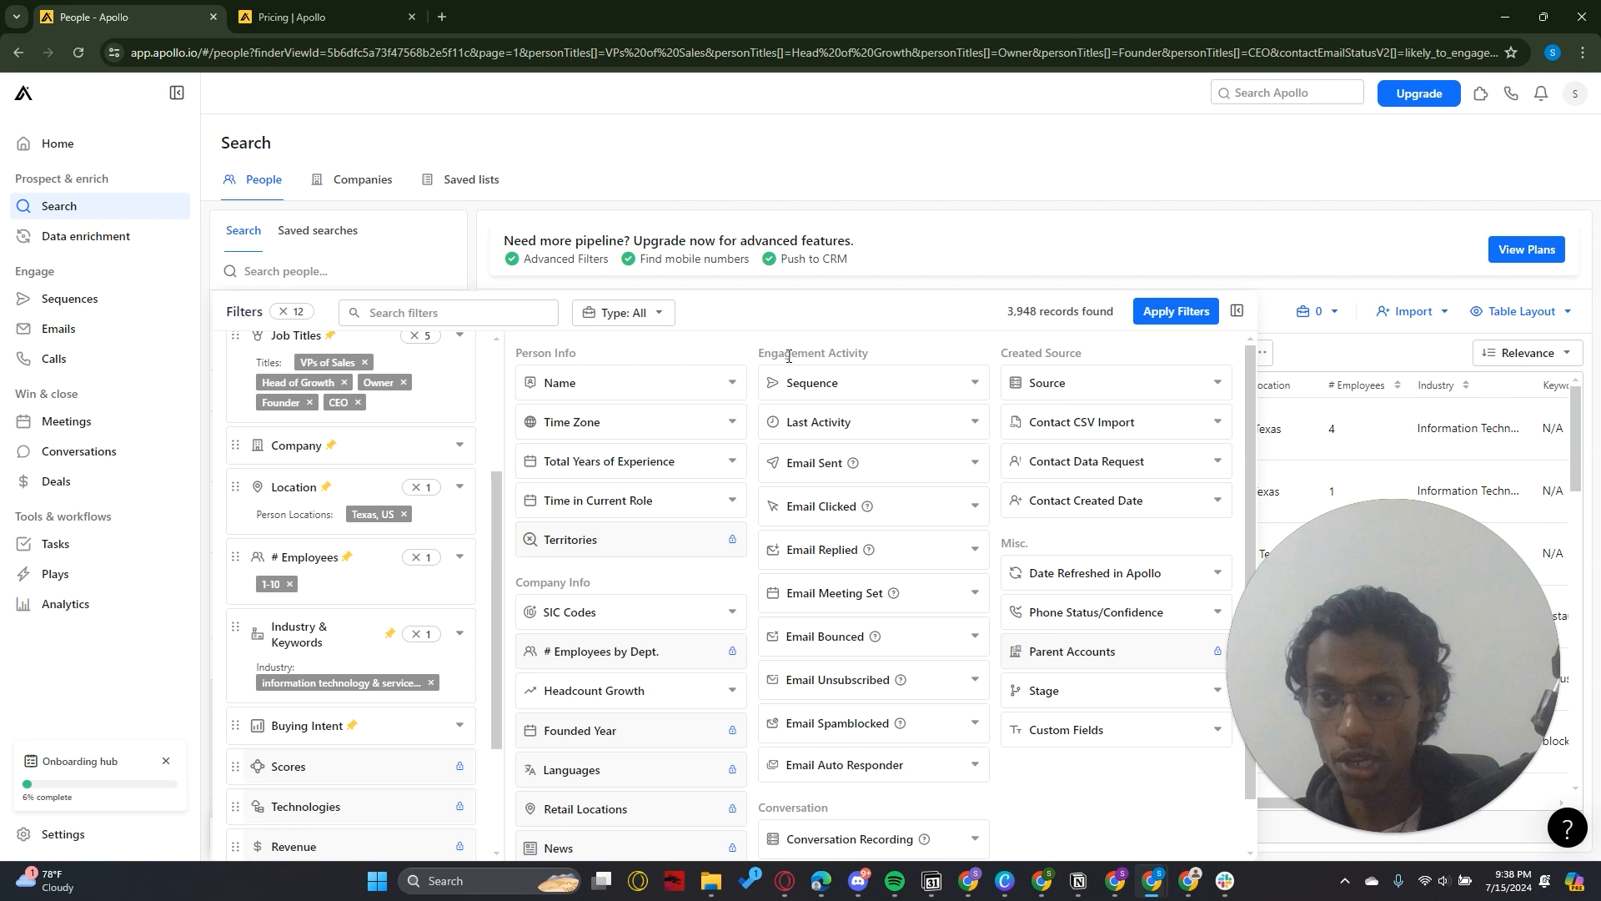
{"action": "left_click", "coordinate": [974, 130]}
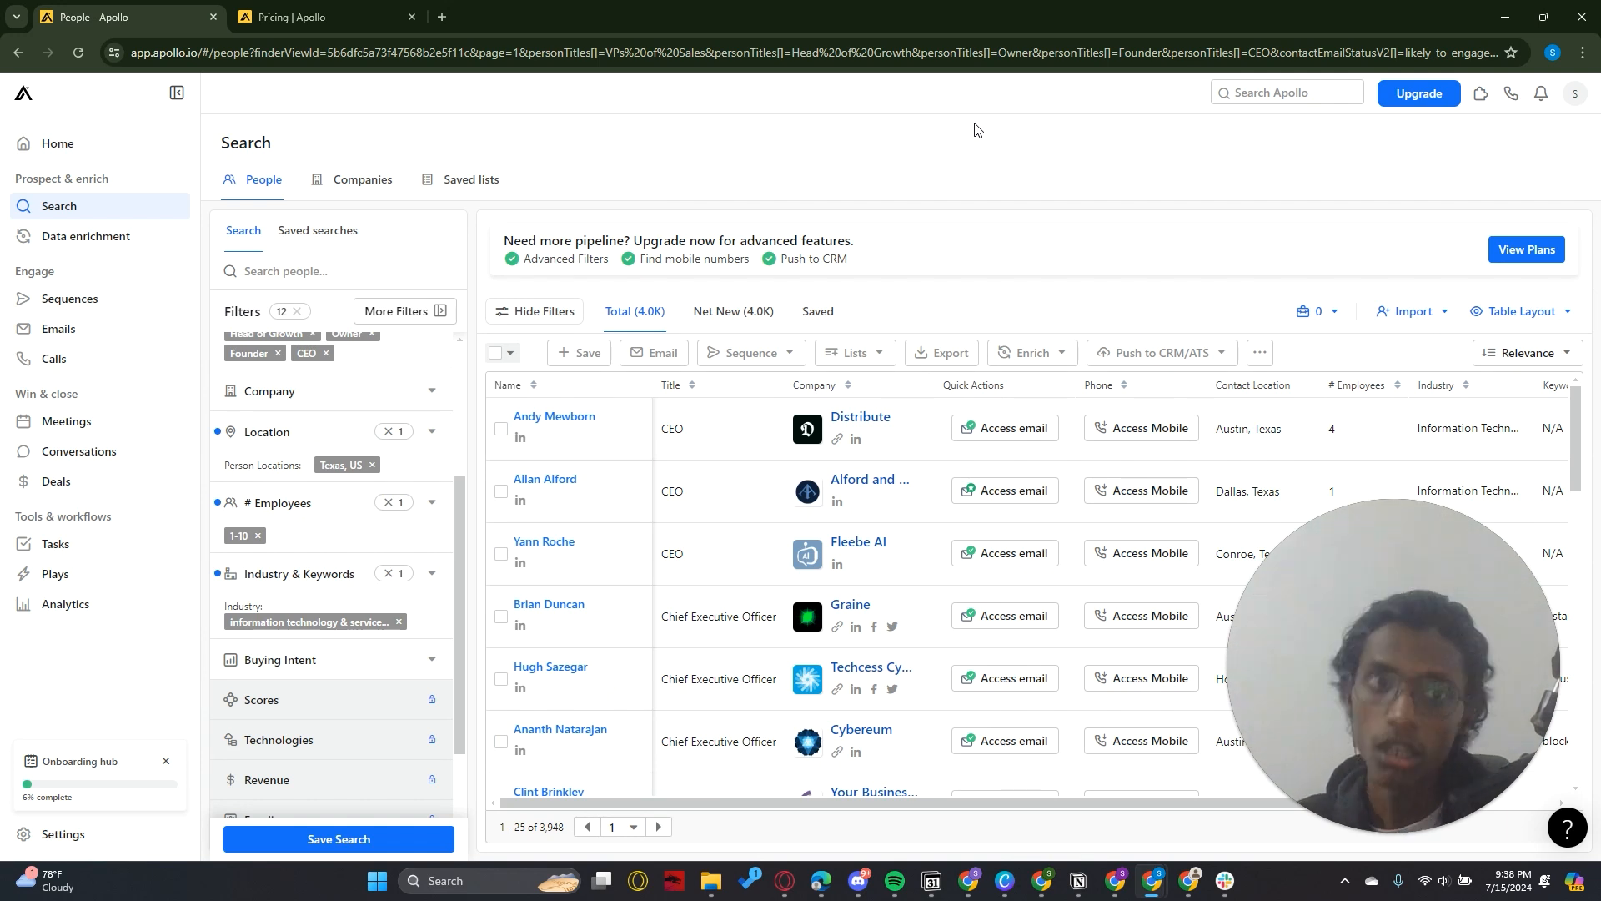
Review the plan prices and included credits on Apollo's pricing page, and return to the people search
{"action": "left_click", "coordinate": [288, 16]}
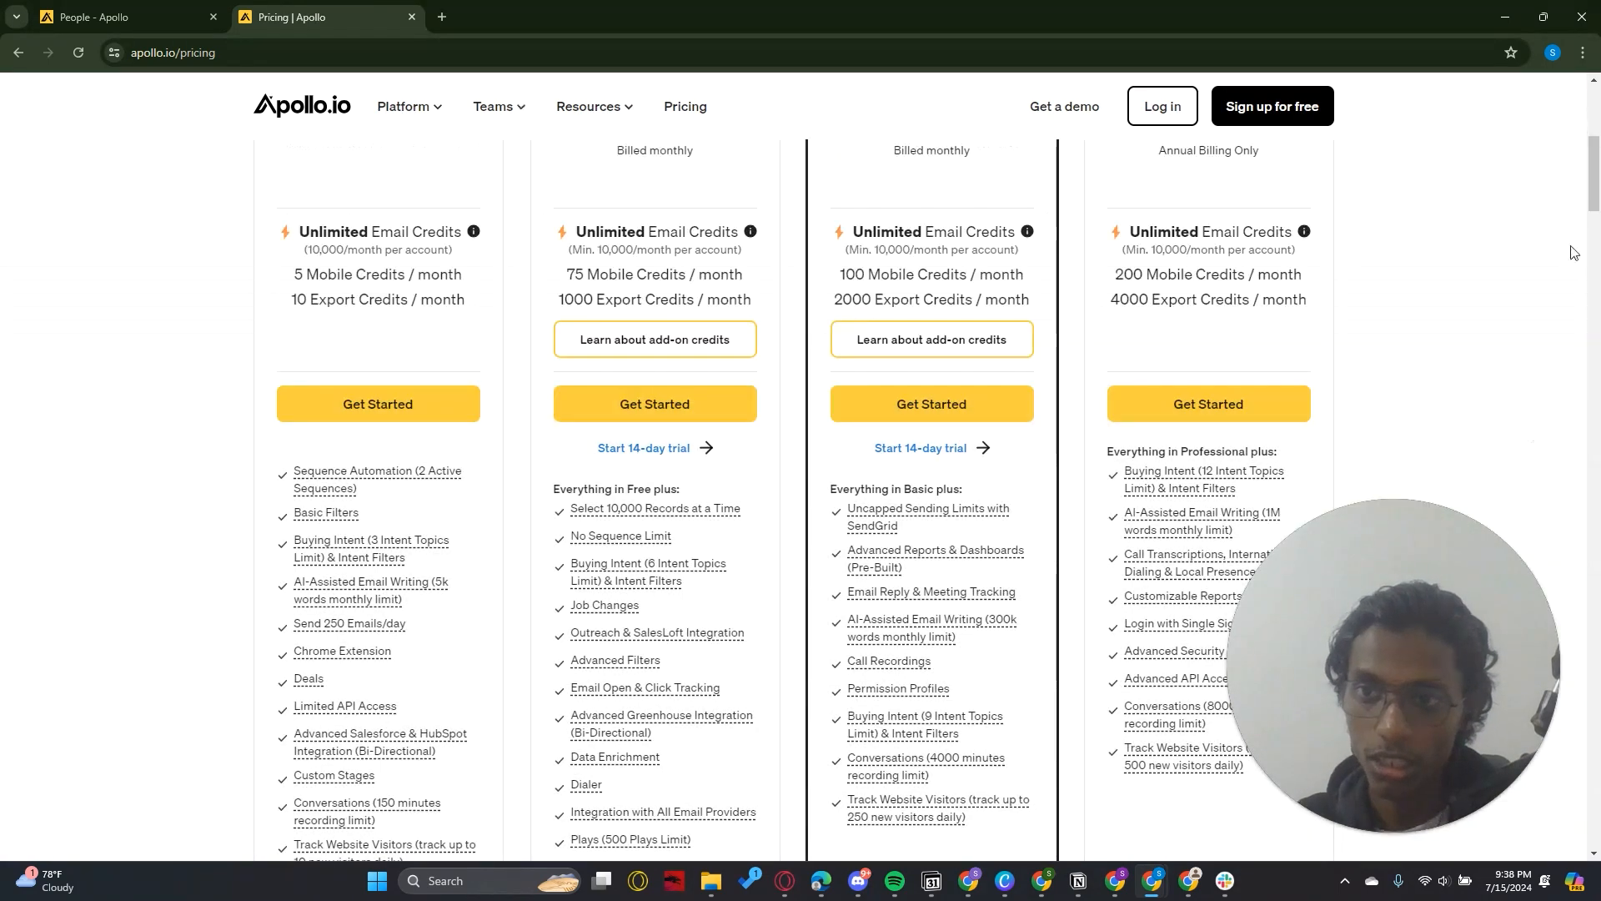
{"action": "left_click_drag", "start_coordinate": [1593, 198], "coordinate": [1594, 175]}
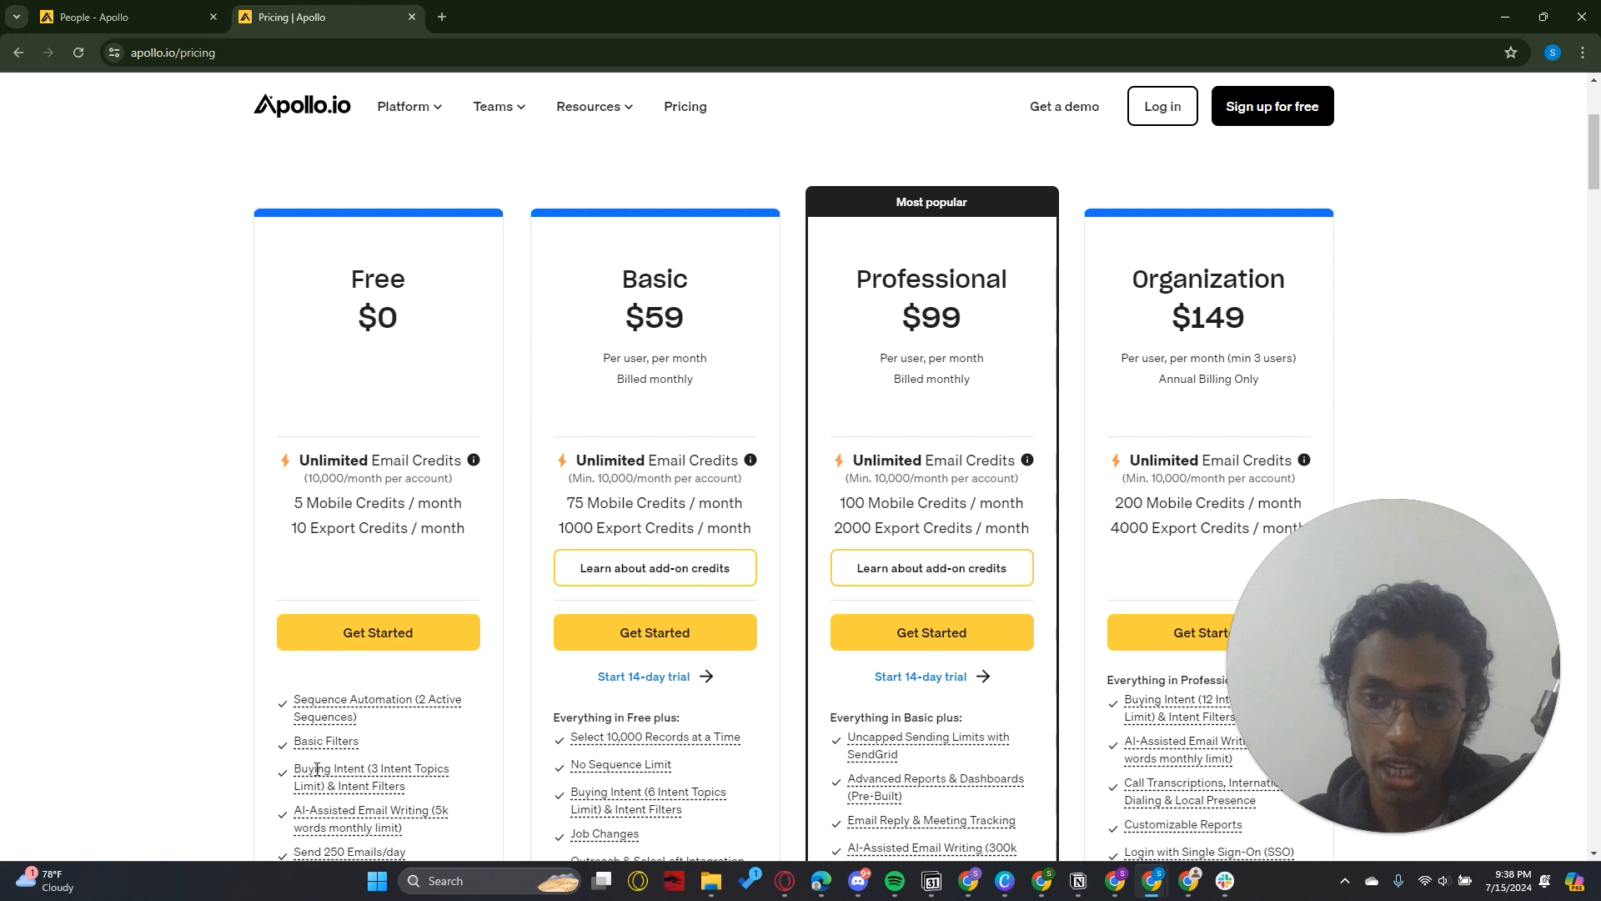
{"action": "left_click", "coordinate": [99, 18]}
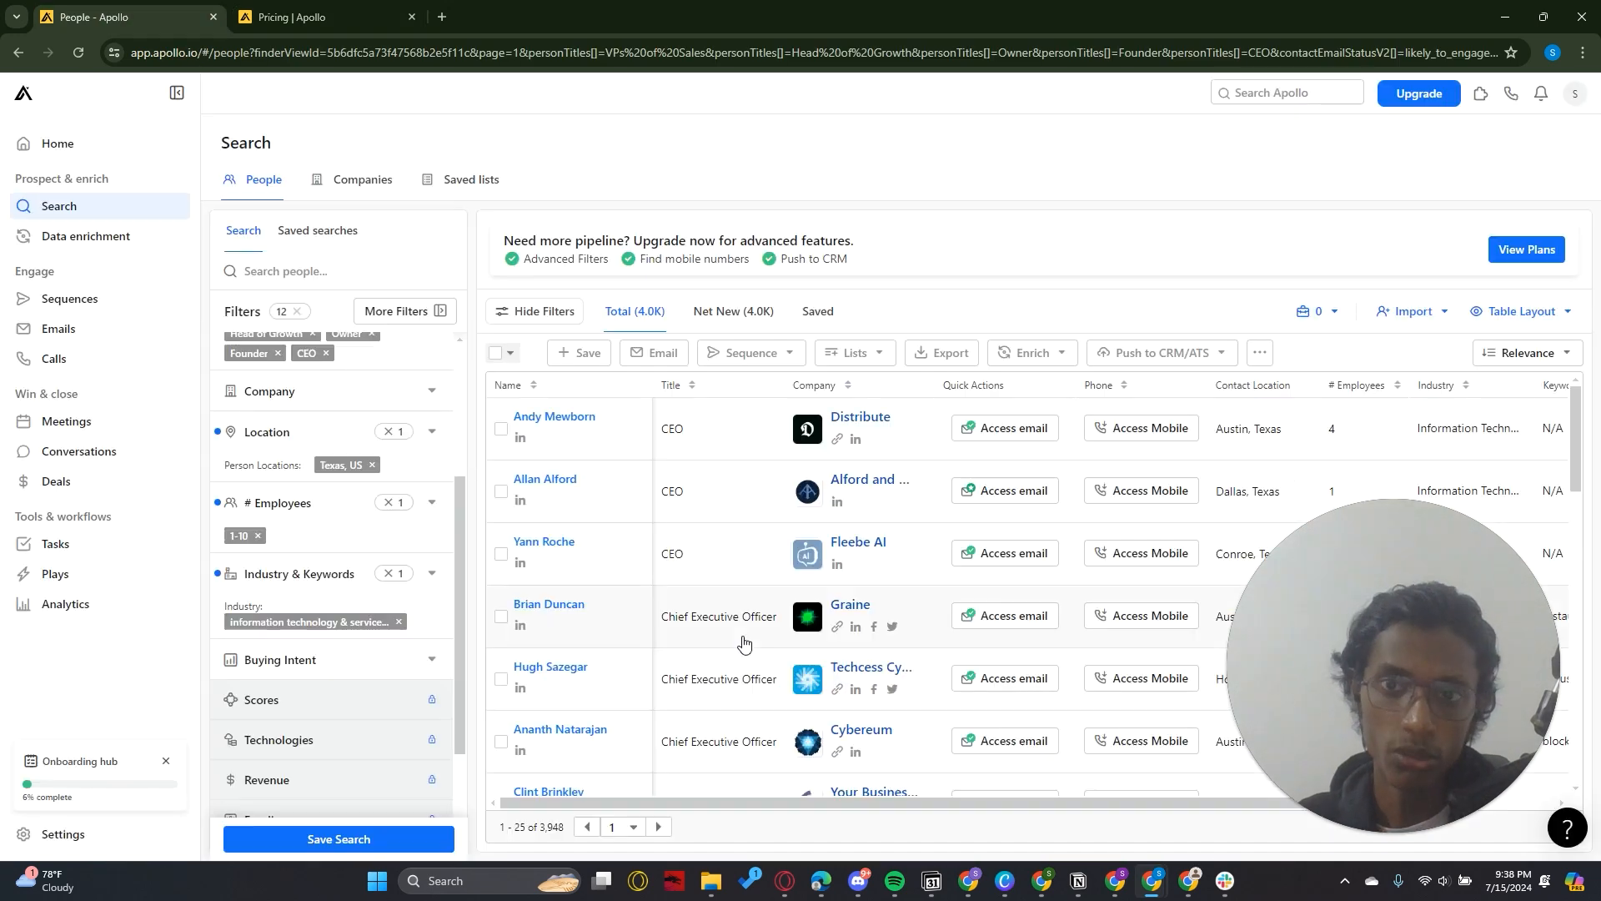